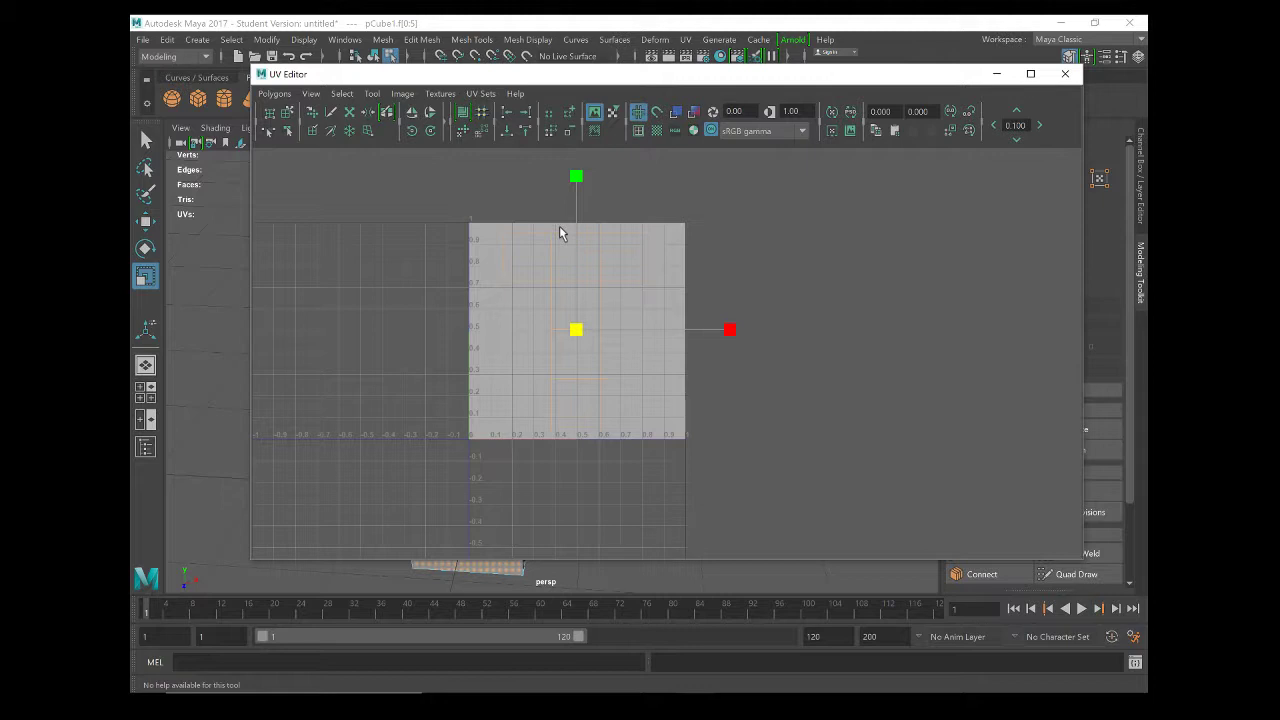
Step: Start a UV snapshot of the crate and set its output file to CrateUVMap2 in the project's images folder
click(276, 94)
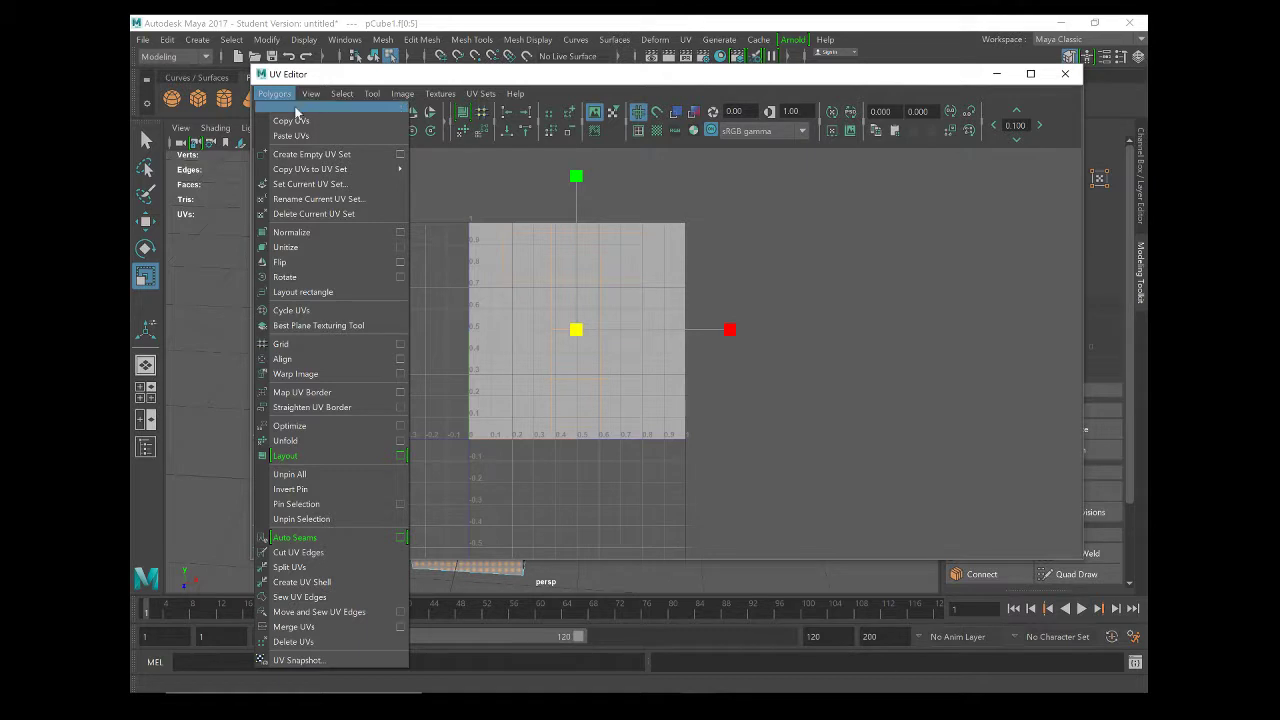
click(298, 660)
drag(719, 251, 730, 197)
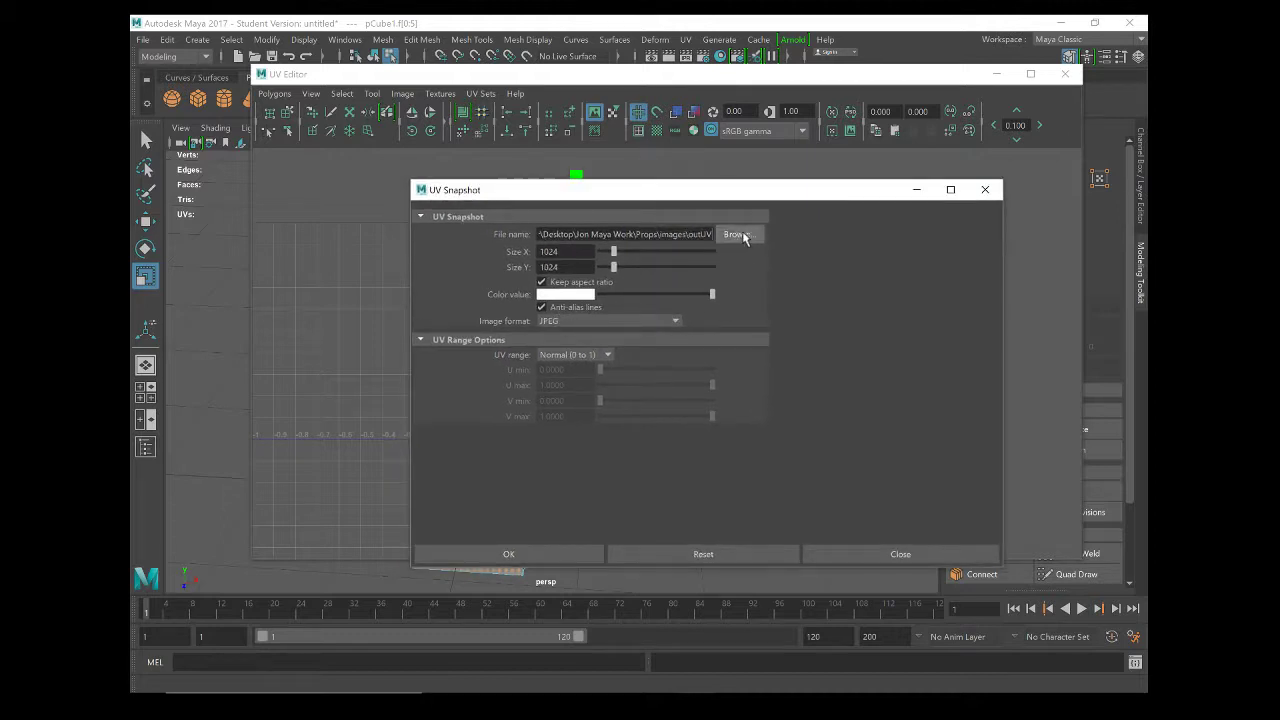
click(742, 236)
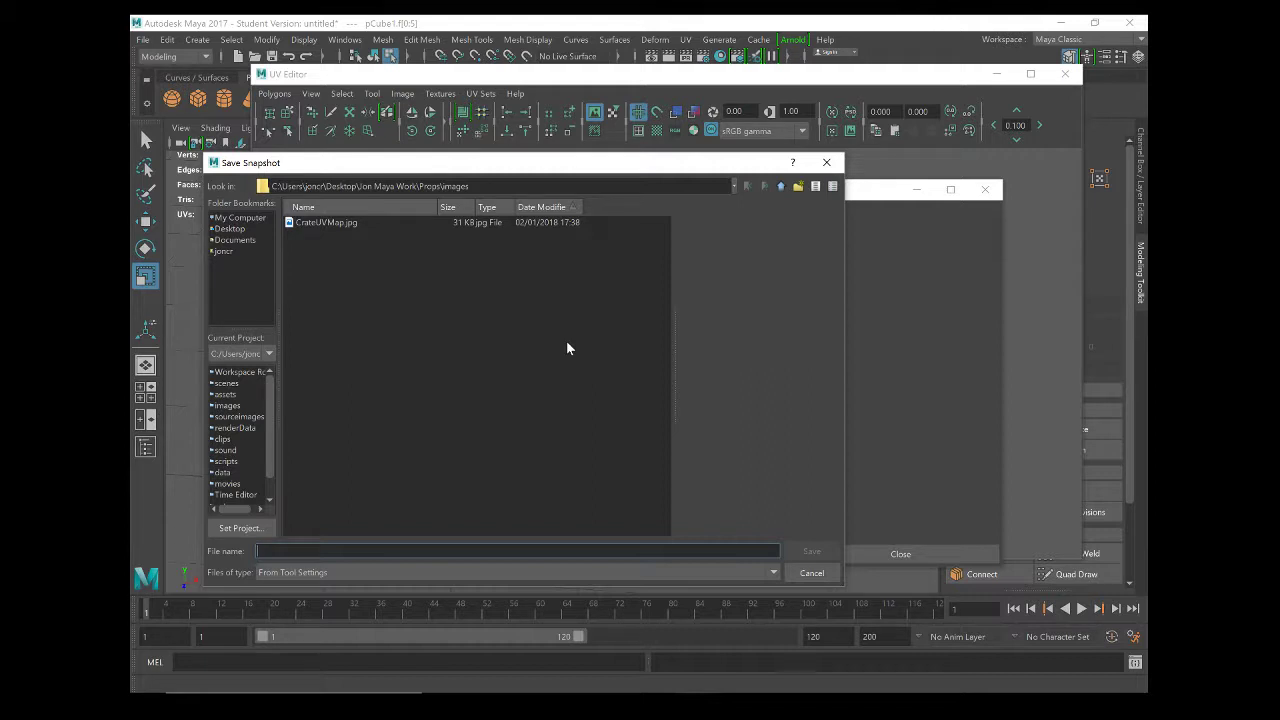
text(C)
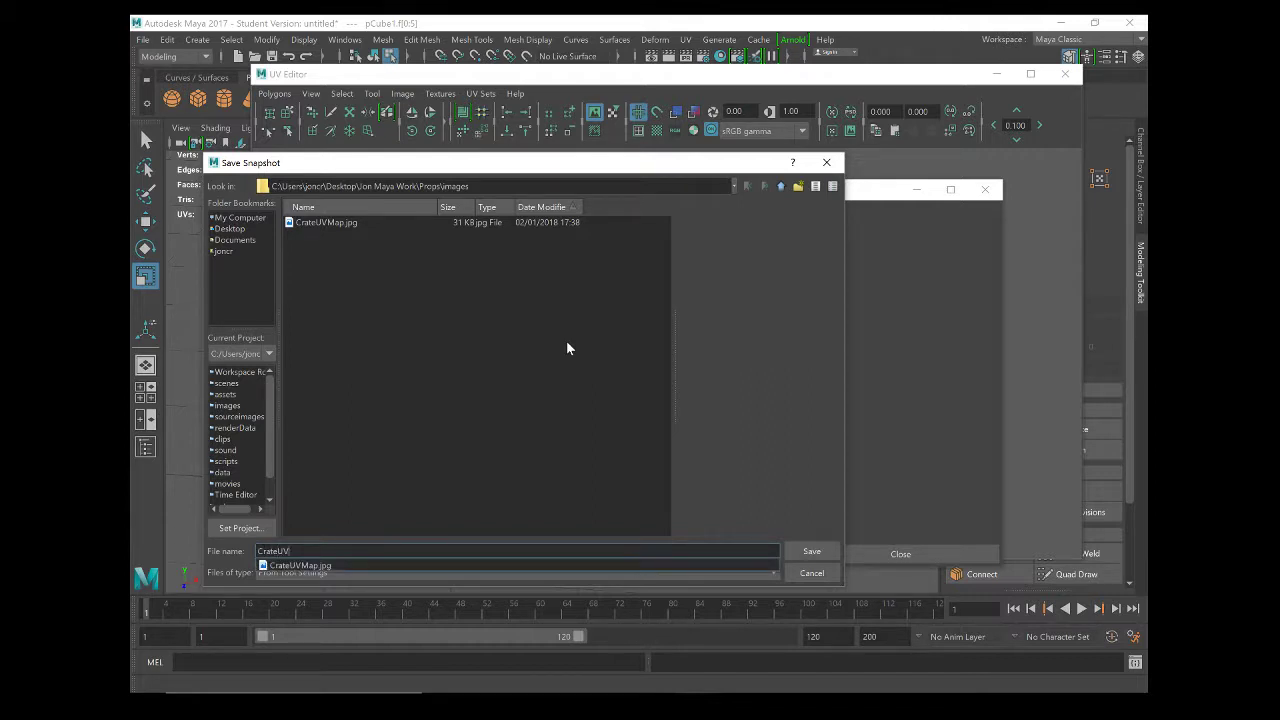
text(rateUVMap2)
key(Return)
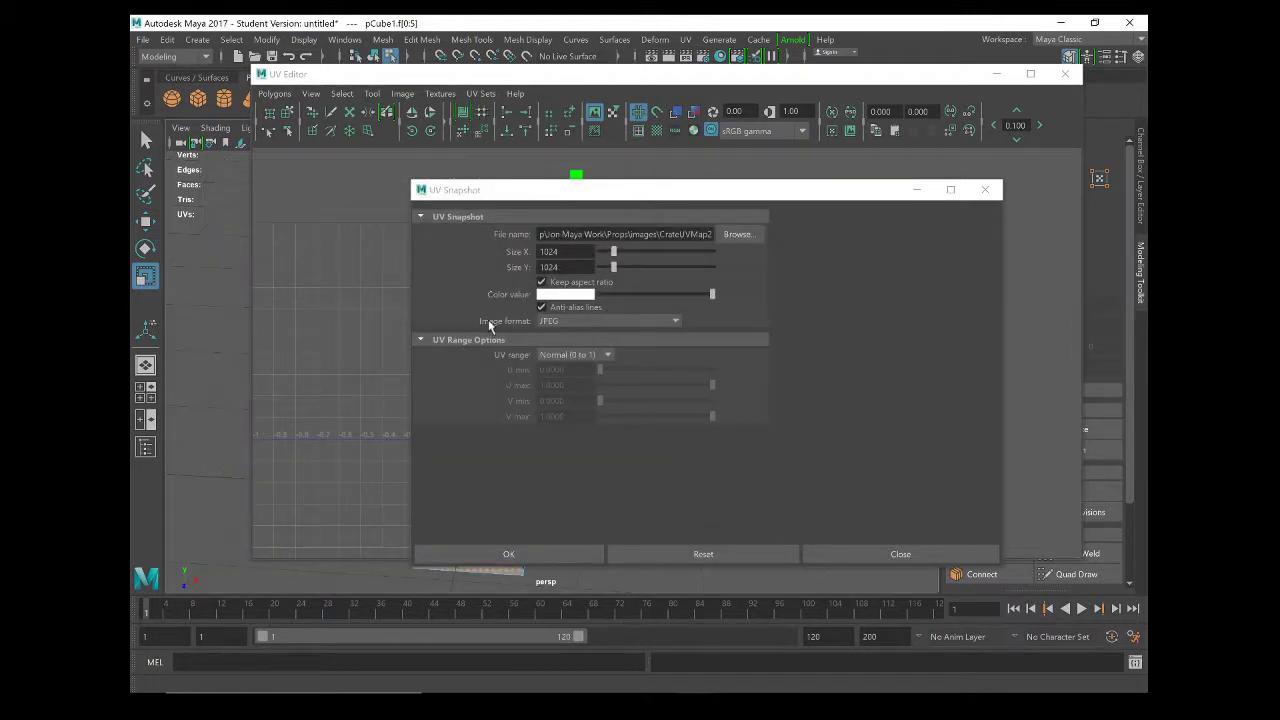
Step: Choose JPEG as the snapshot's image format and export the UV map
click(677, 321)
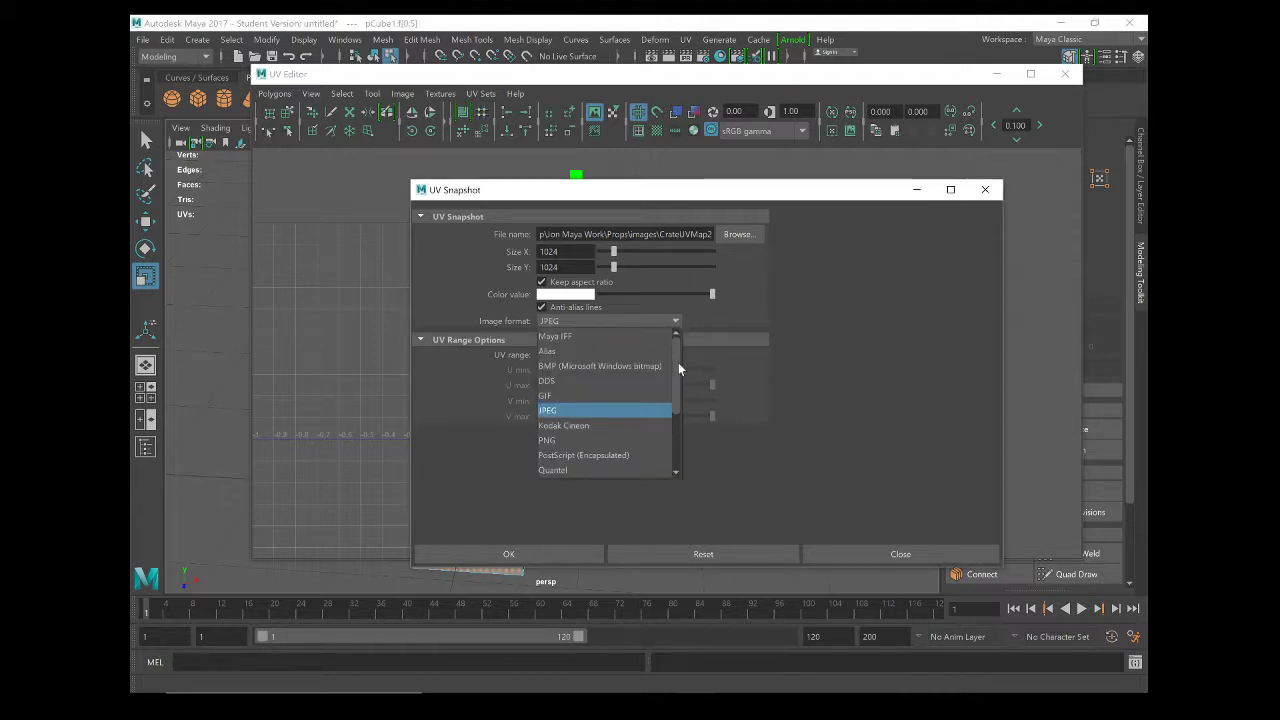
drag(678, 368, 684, 426)
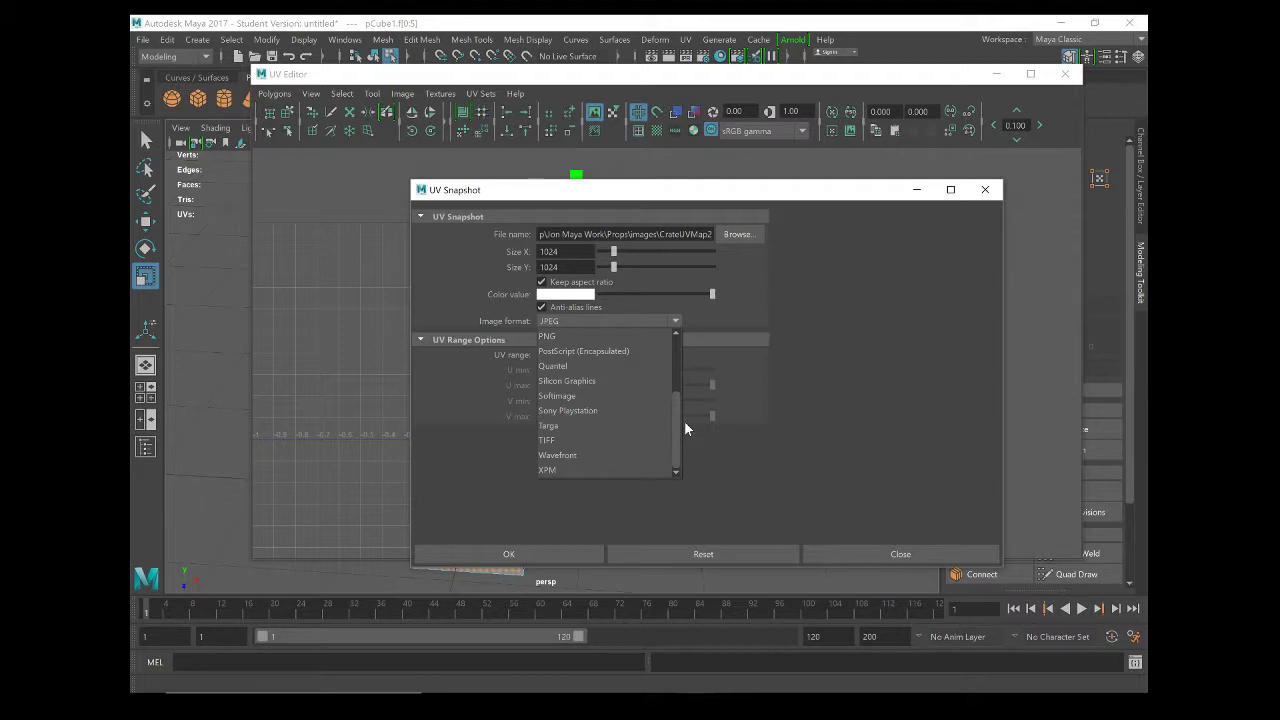
drag(679, 409, 694, 347)
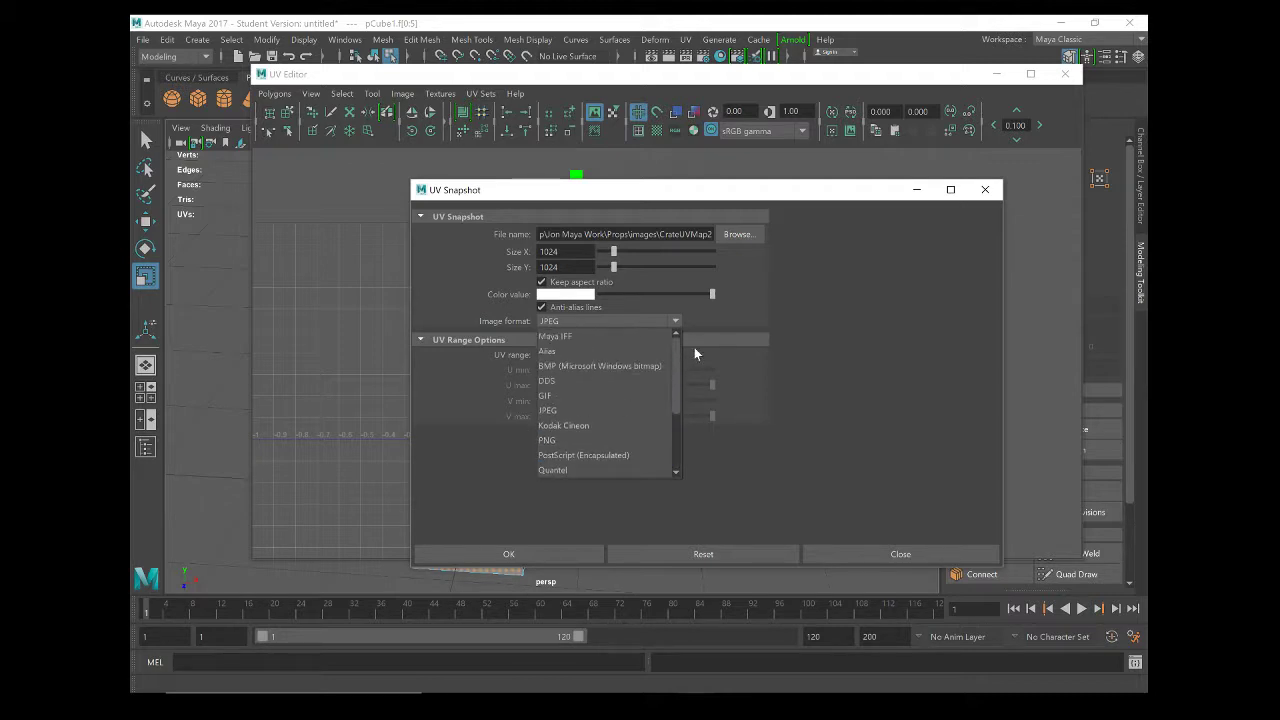
click(570, 410)
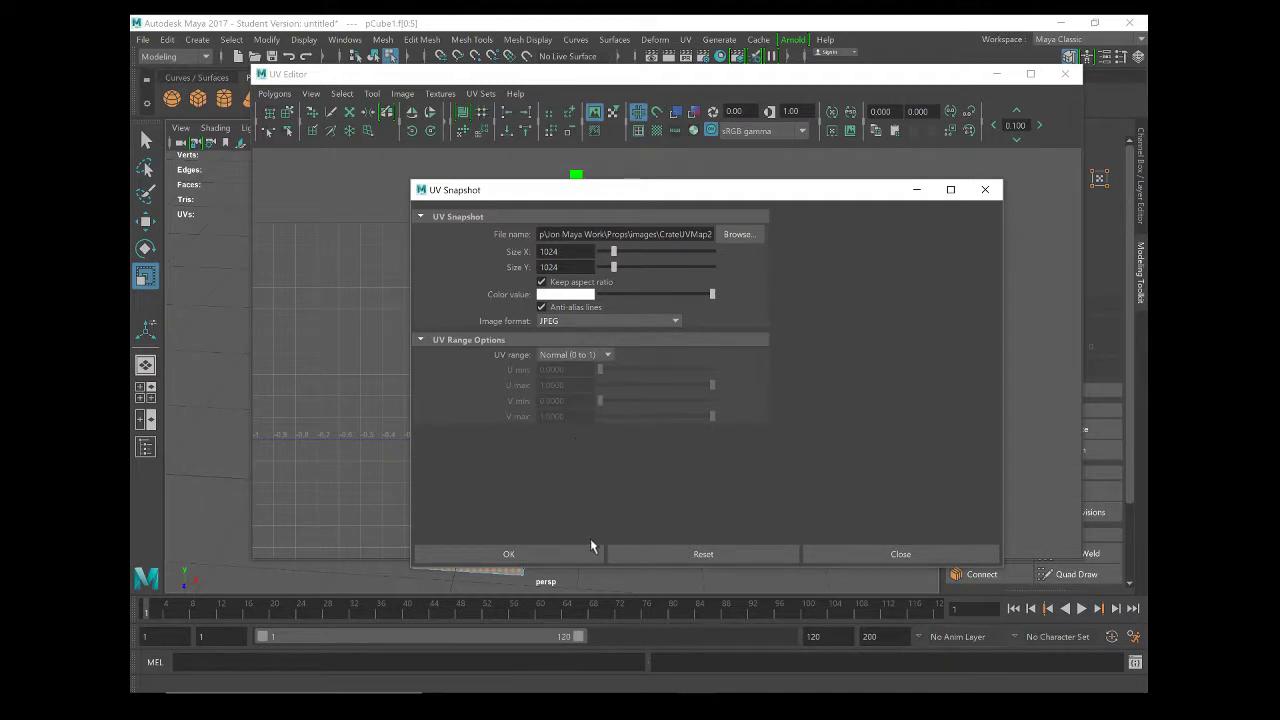
click(555, 549)
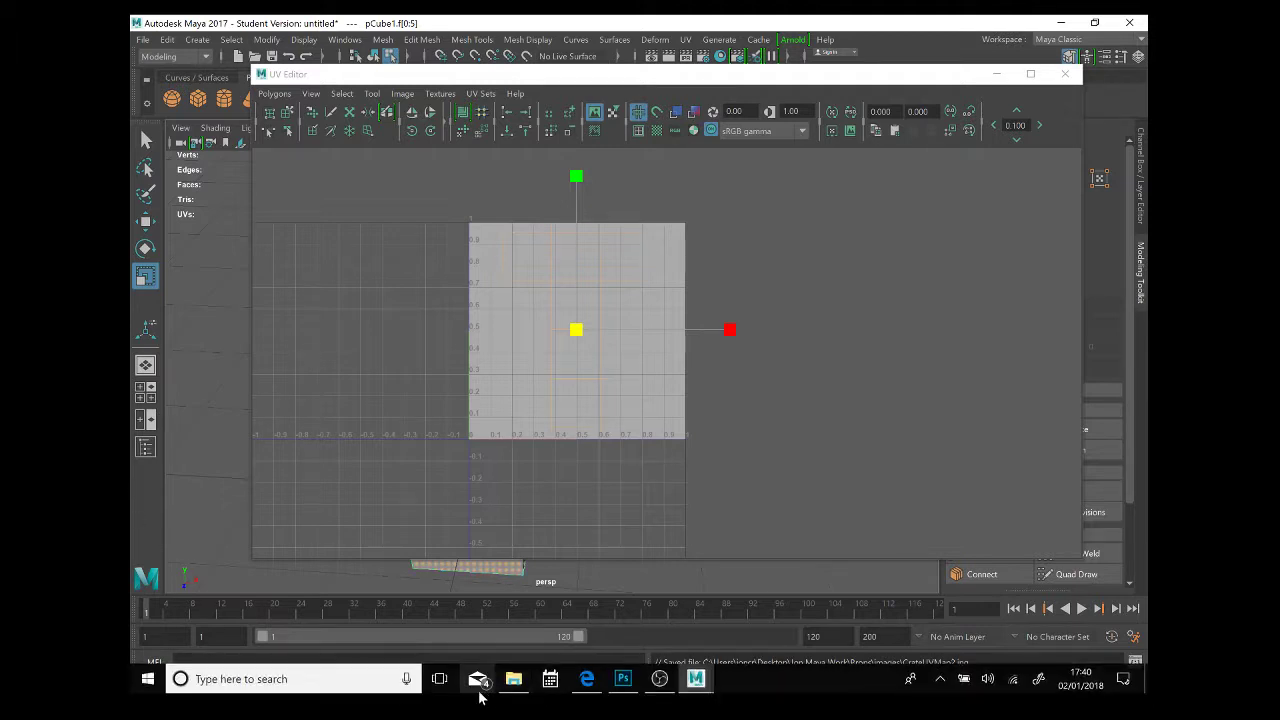
Step: Switch to File Explorer, preview the CrateUVMap2 image in the Props project's images folder, and close the preview
click(513, 680)
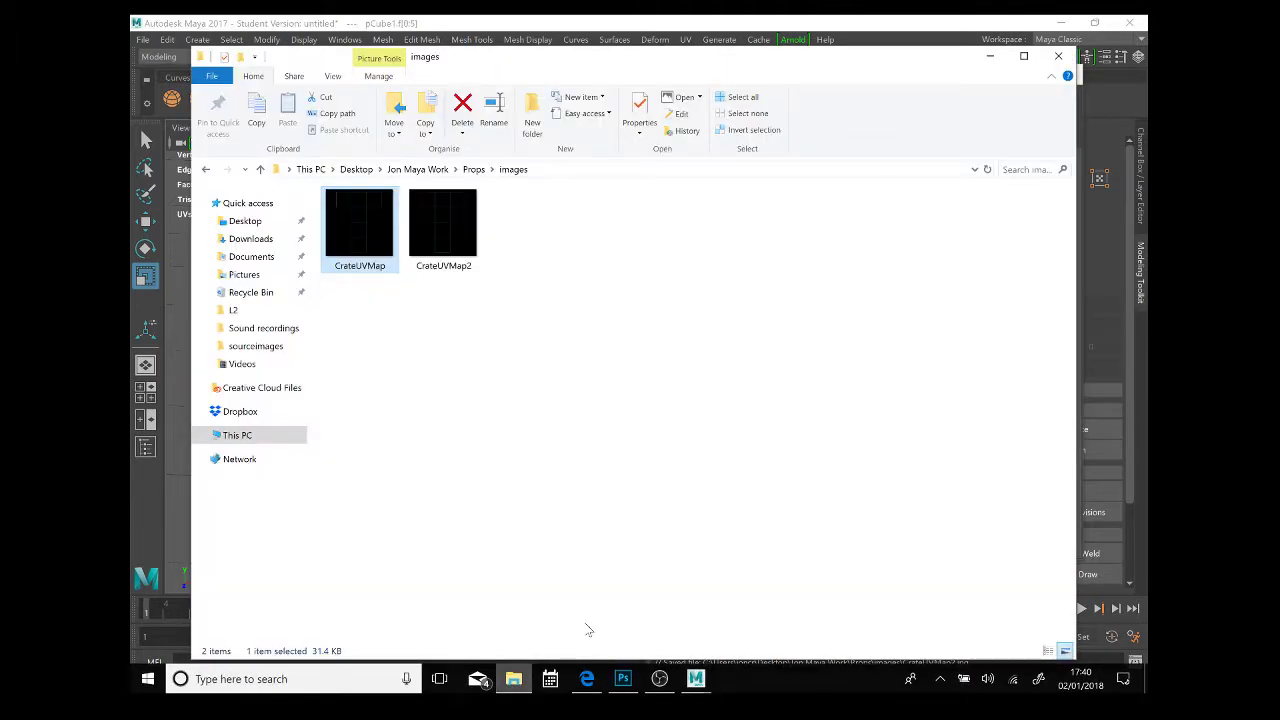
click(420, 169)
double_click(397, 214)
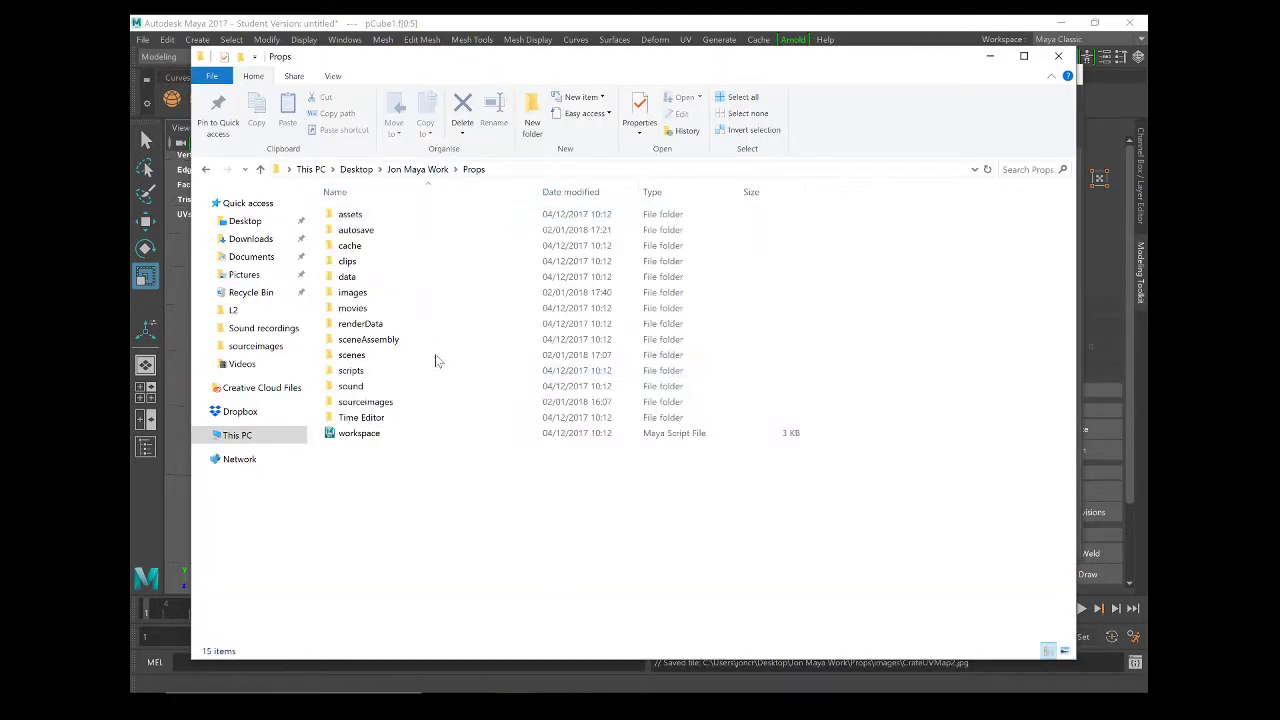
double_click(353, 293)
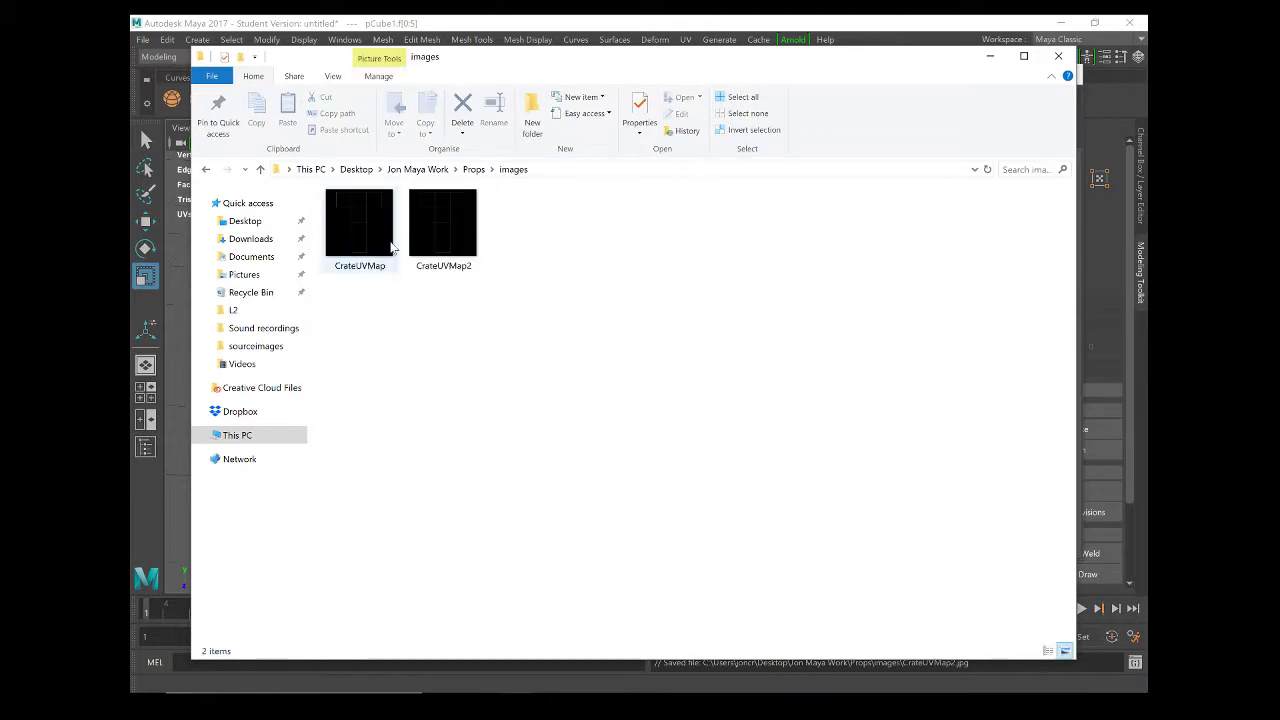
click(446, 242)
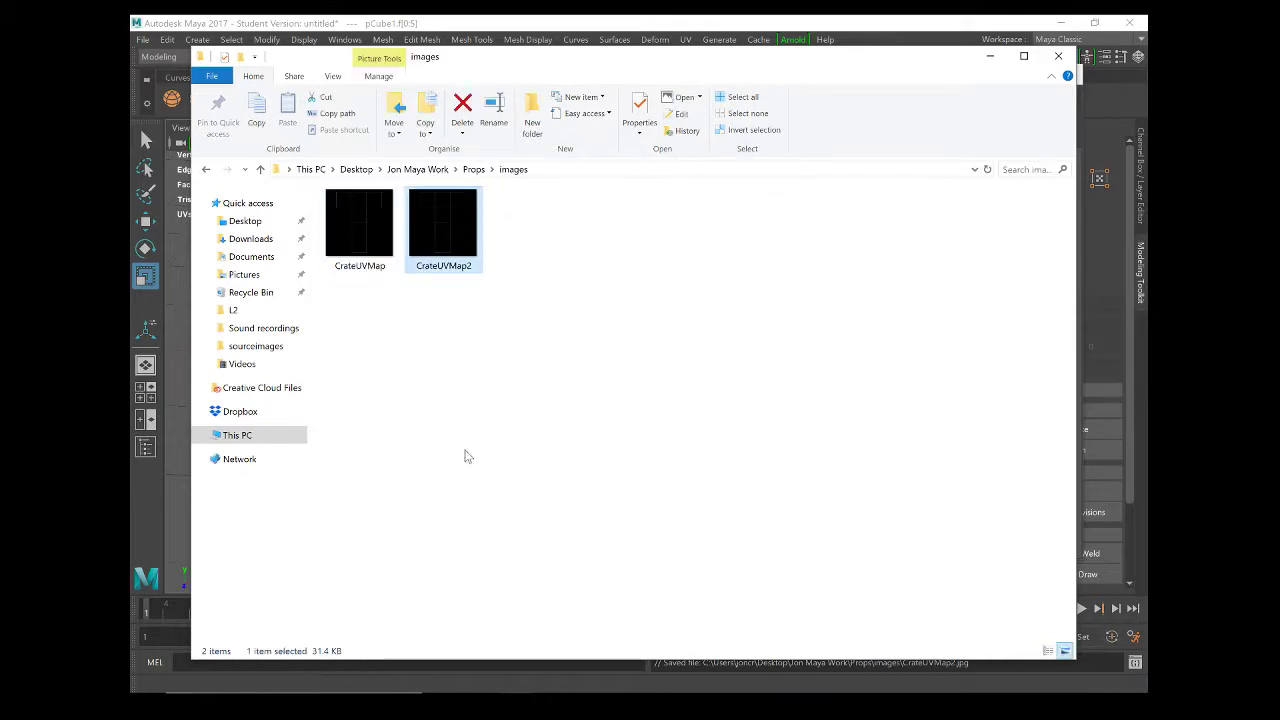
double_click(448, 250)
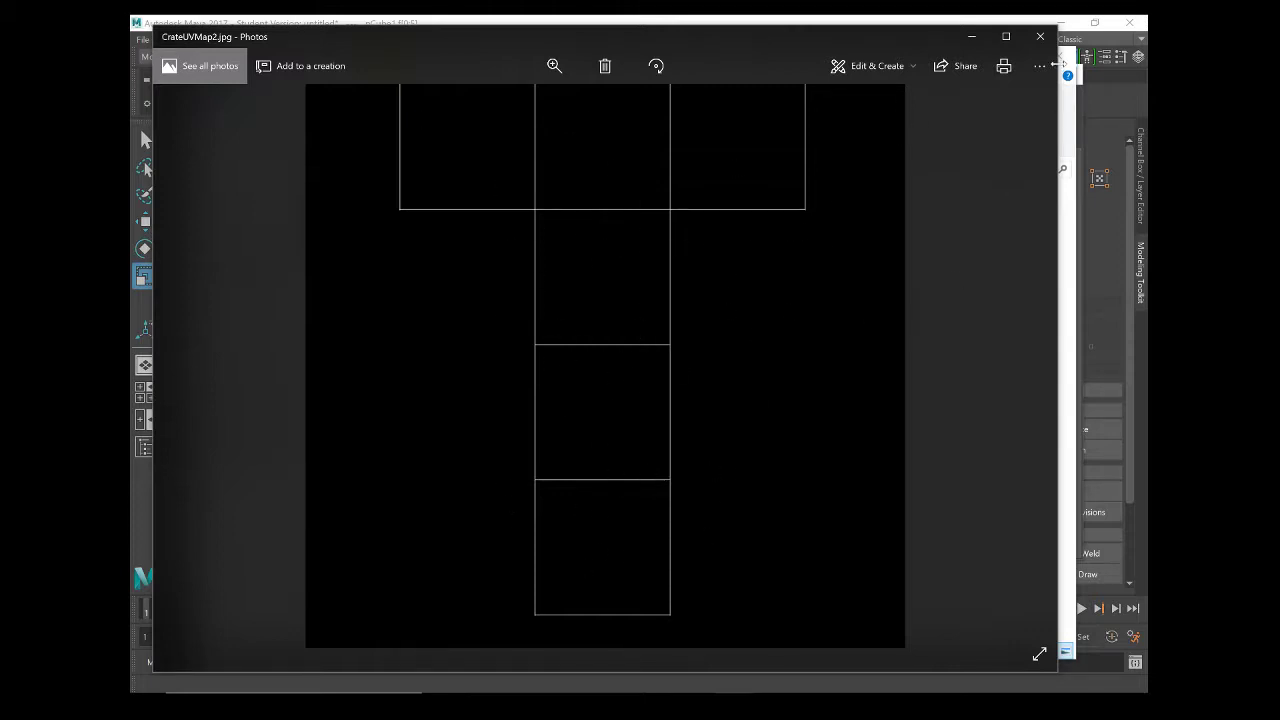
click(1042, 37)
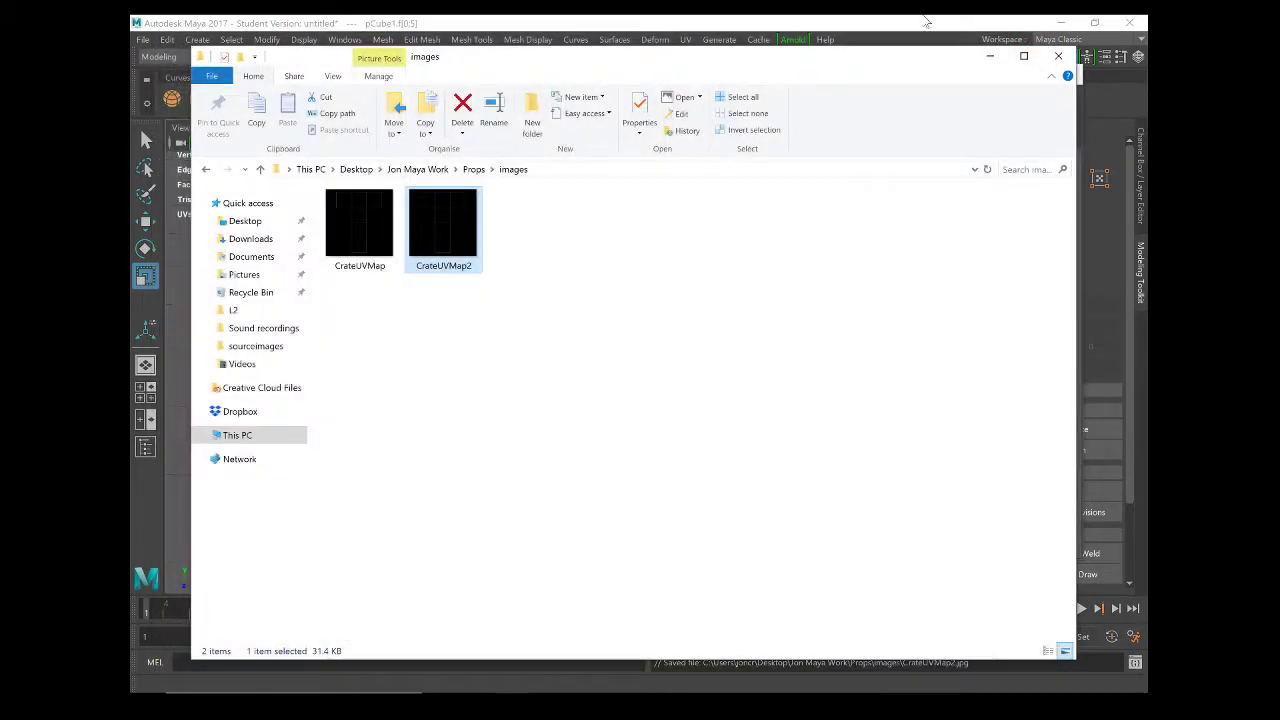
Step: Switch to Photoshop, open CrateUVMap from the Props project's images folder, and show the document's layers
click(626, 698)
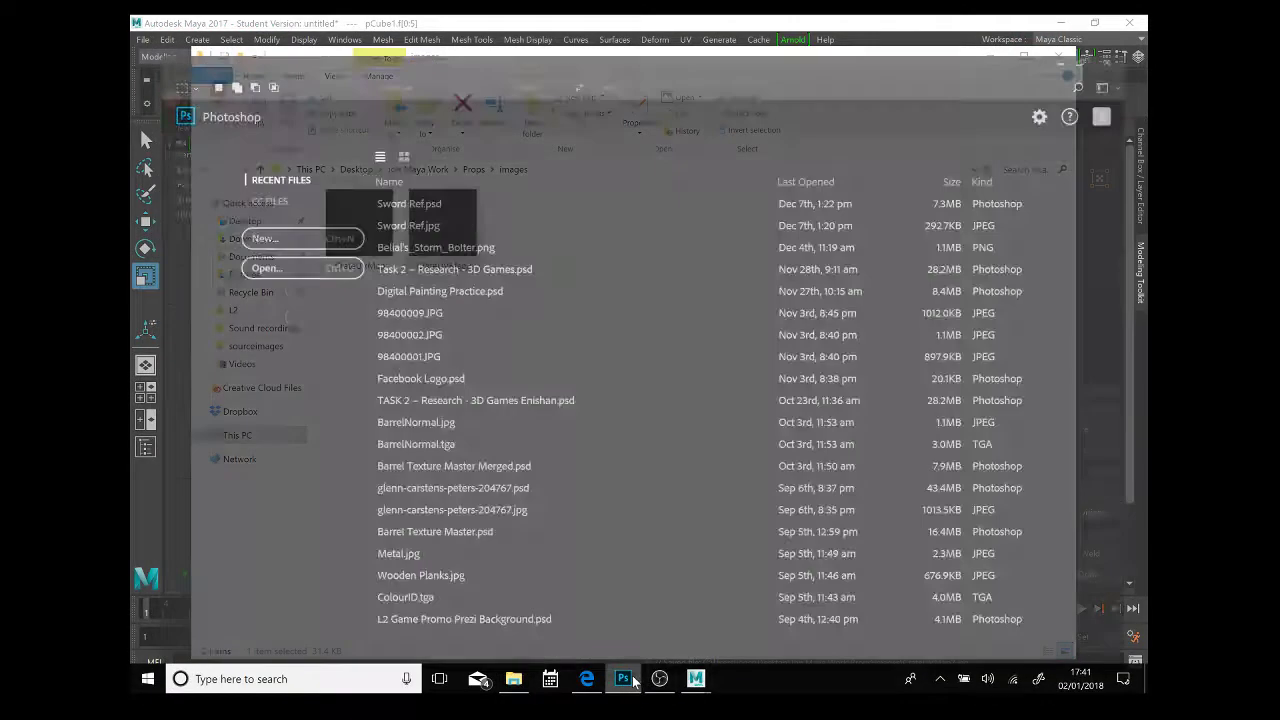
click(244, 240)
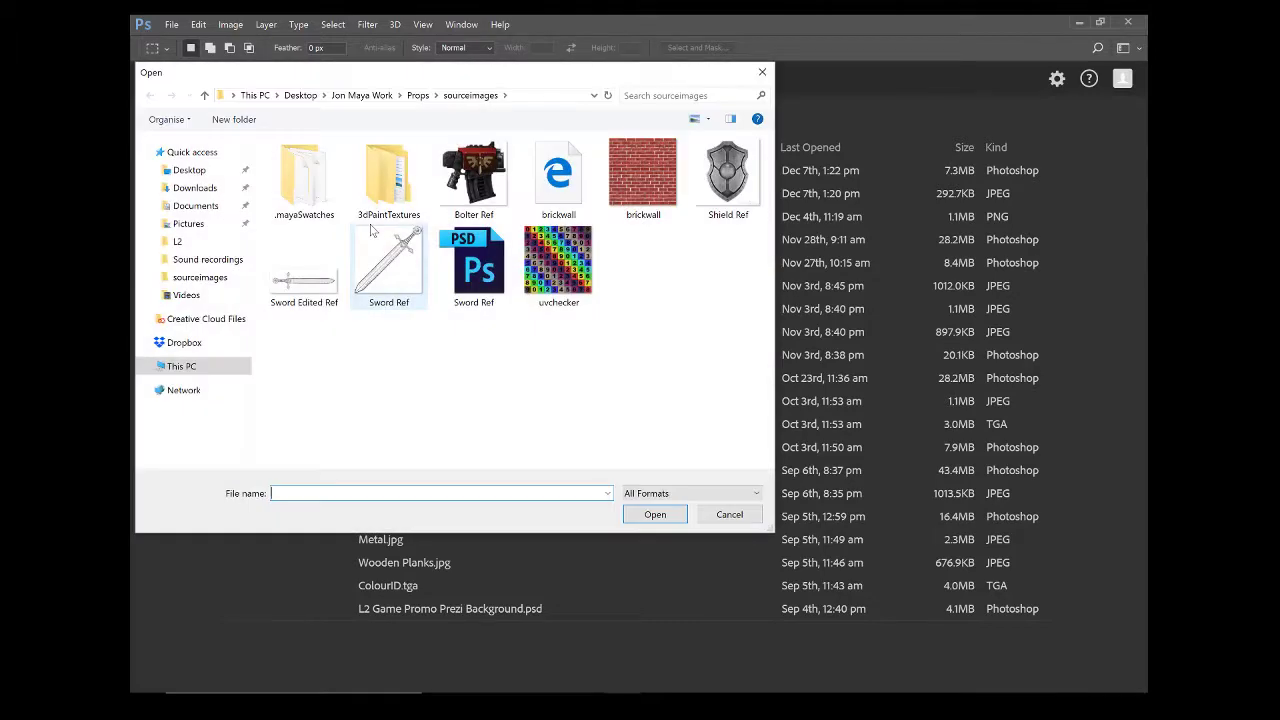
click(418, 96)
click(300, 242)
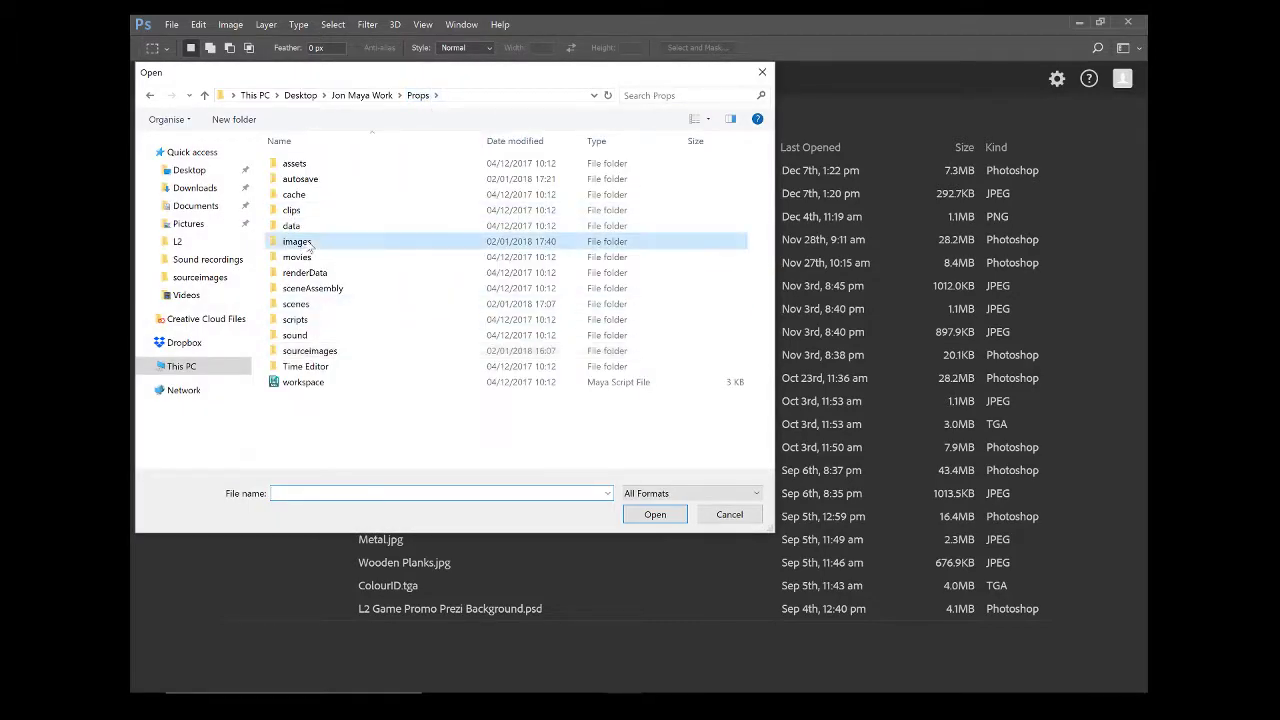
double_click(310, 245)
click(303, 175)
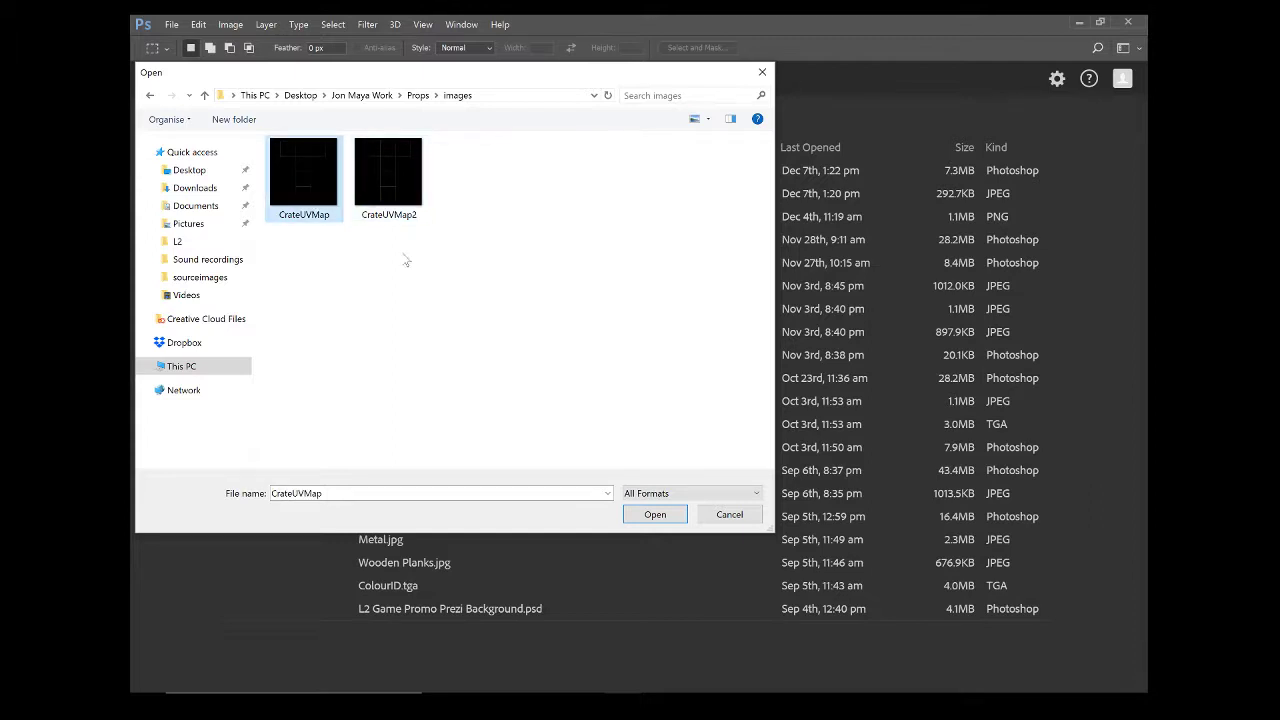
click(654, 514)
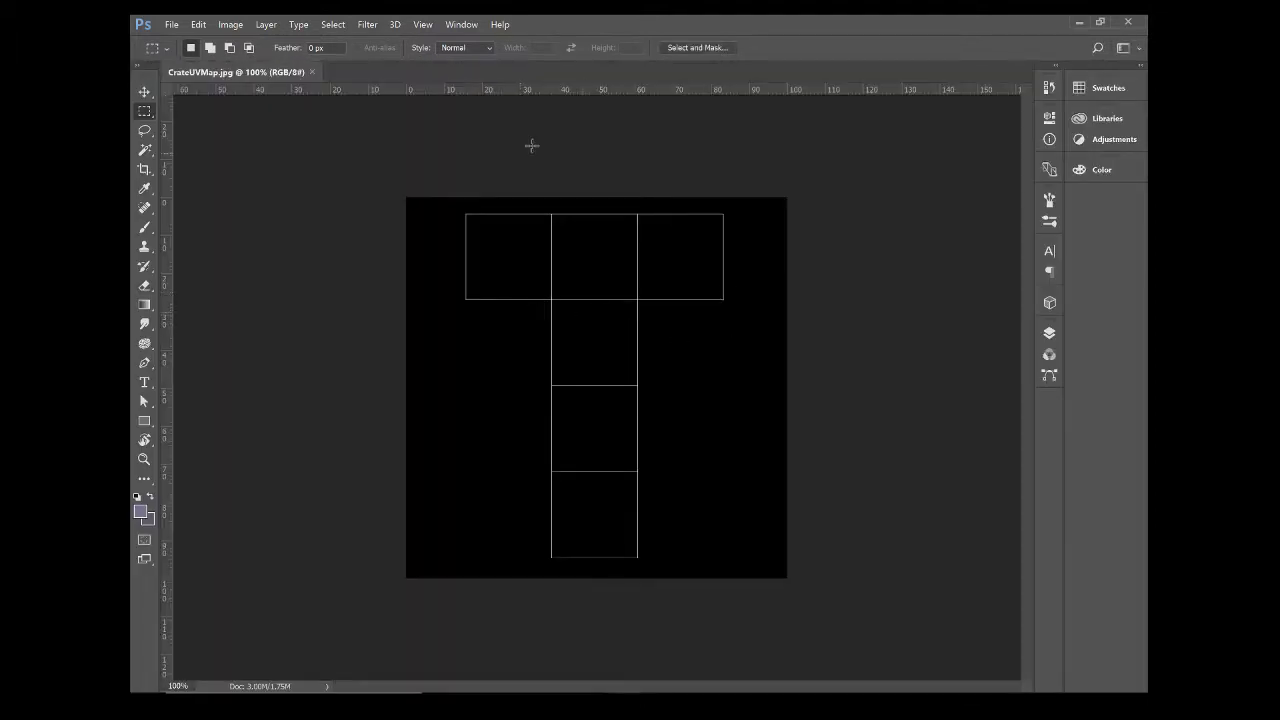
click(1049, 333)
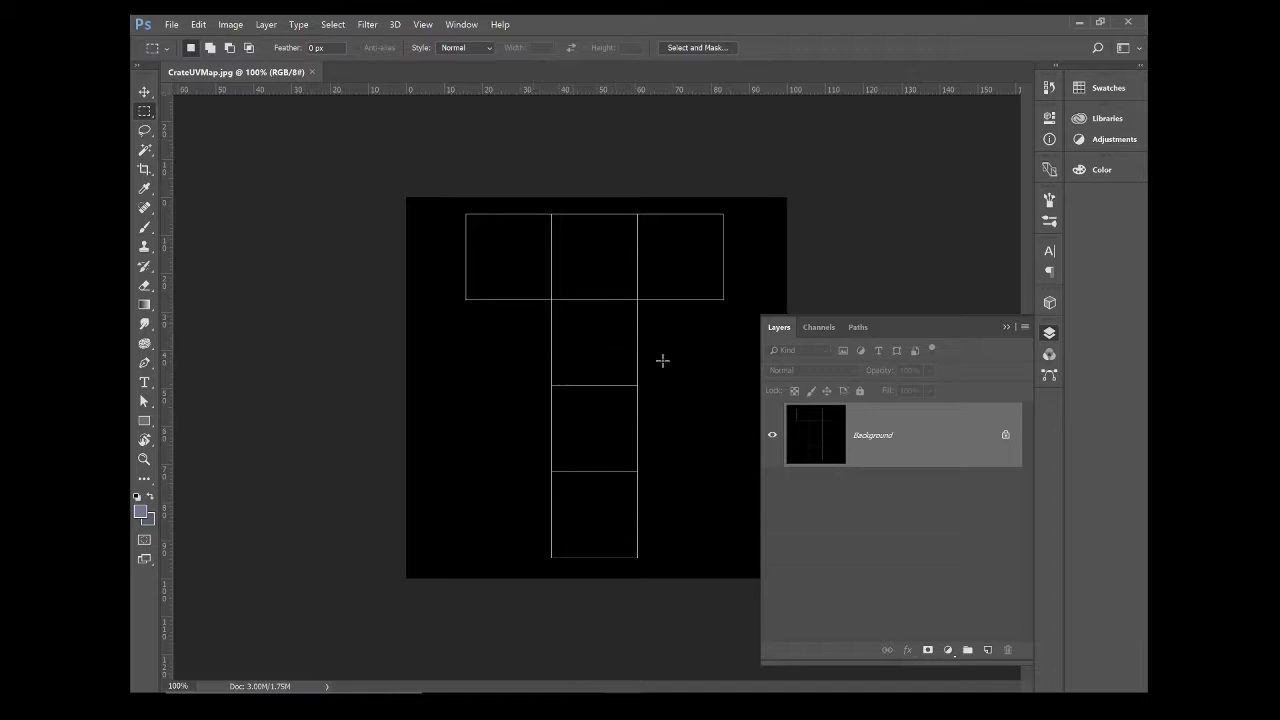
Step: Switch to the browser's wooden crate texture image results and check the image size filter options
key(alt+Tab)
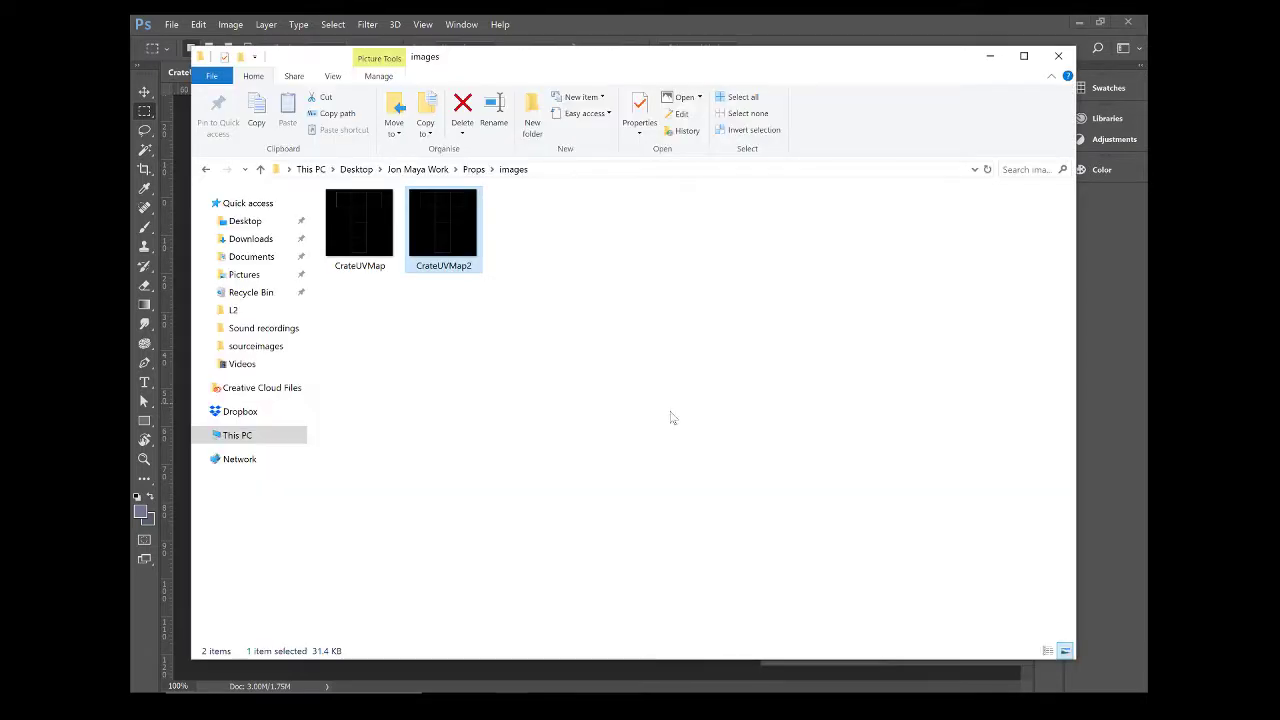
key(alt+Tab)
key(alt+Tab)
key(alt+Tab)
key(alt+Tab)
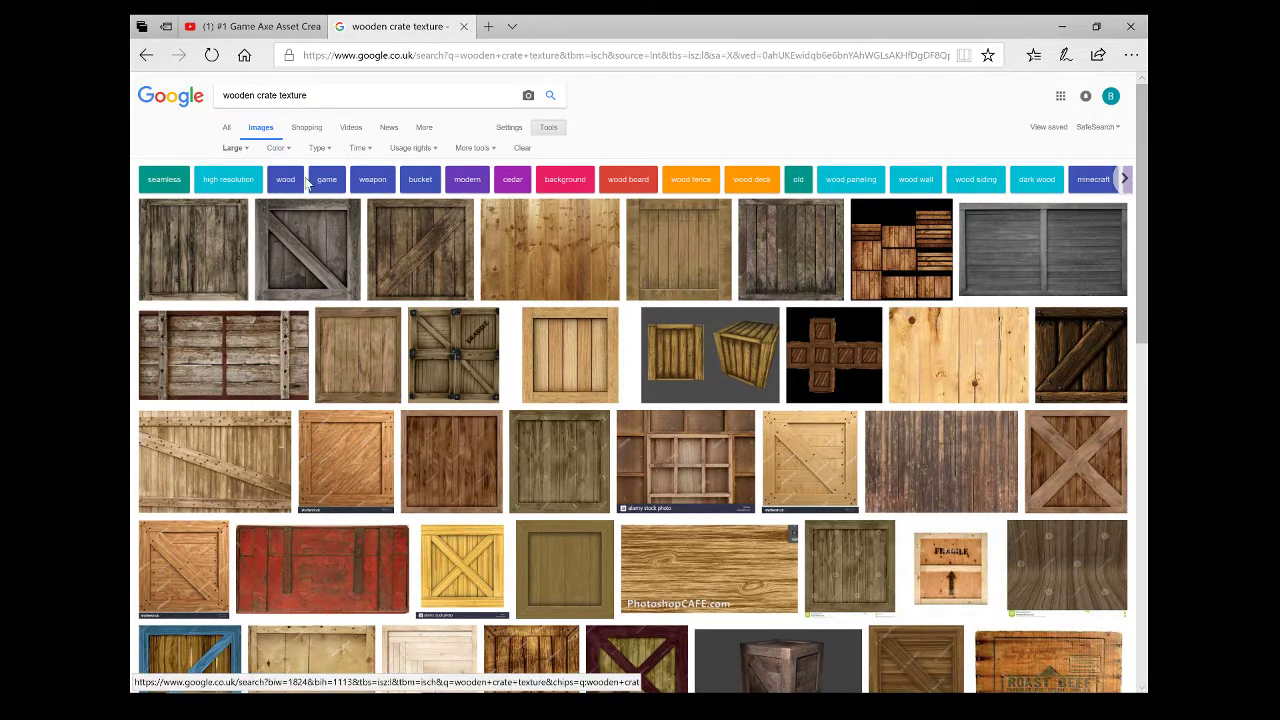
click(236, 149)
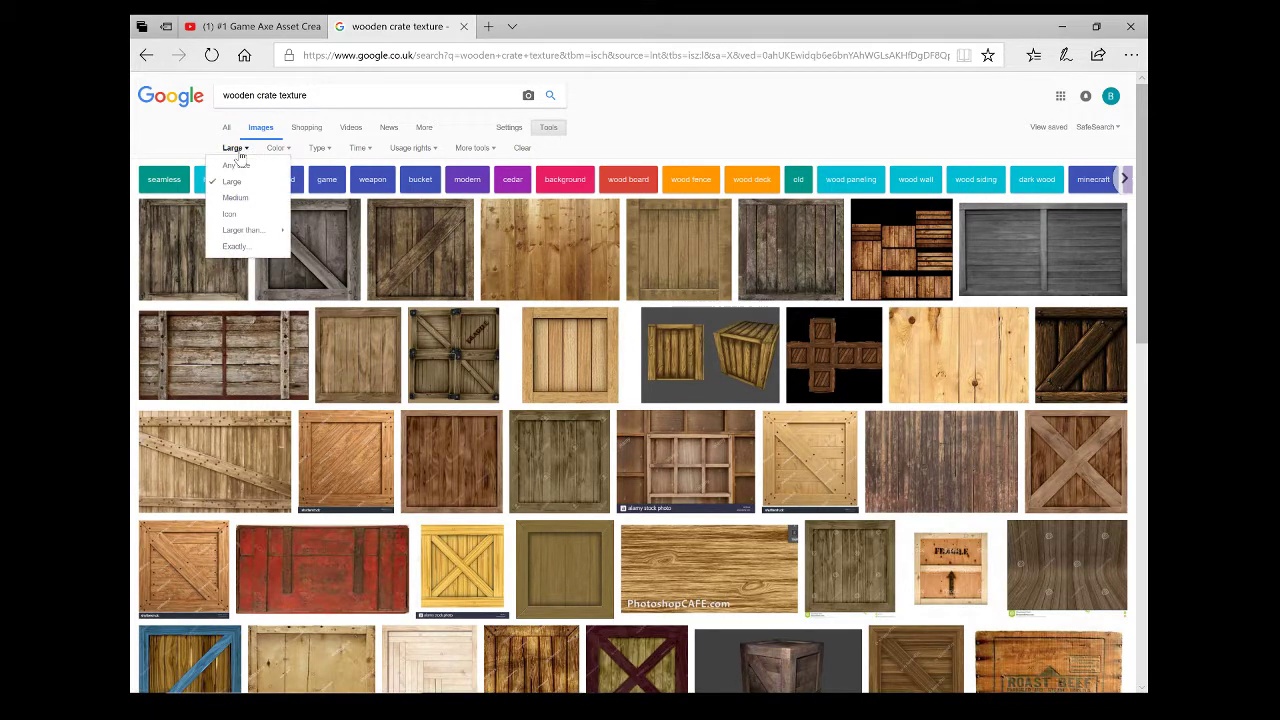
click(634, 109)
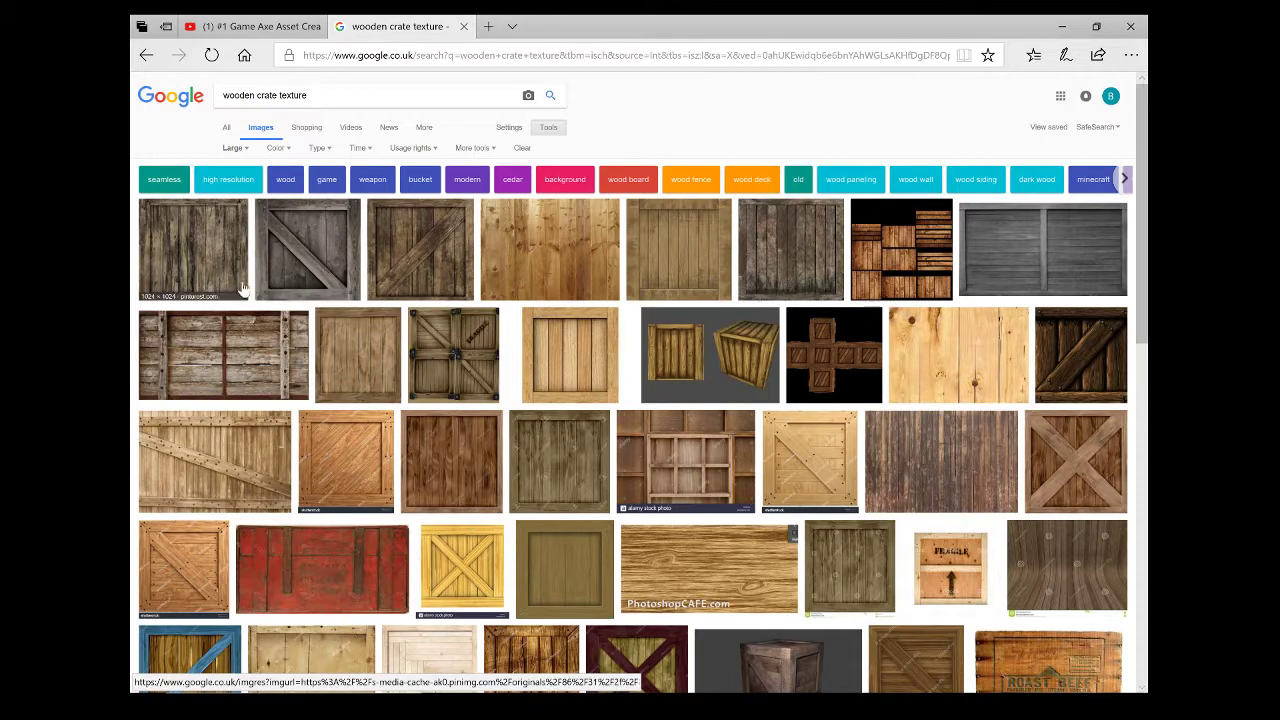
Step: Save the crate picture with the single diagonal plank as JPEG cratetexture1 in the sourceimages folder
click(420, 256)
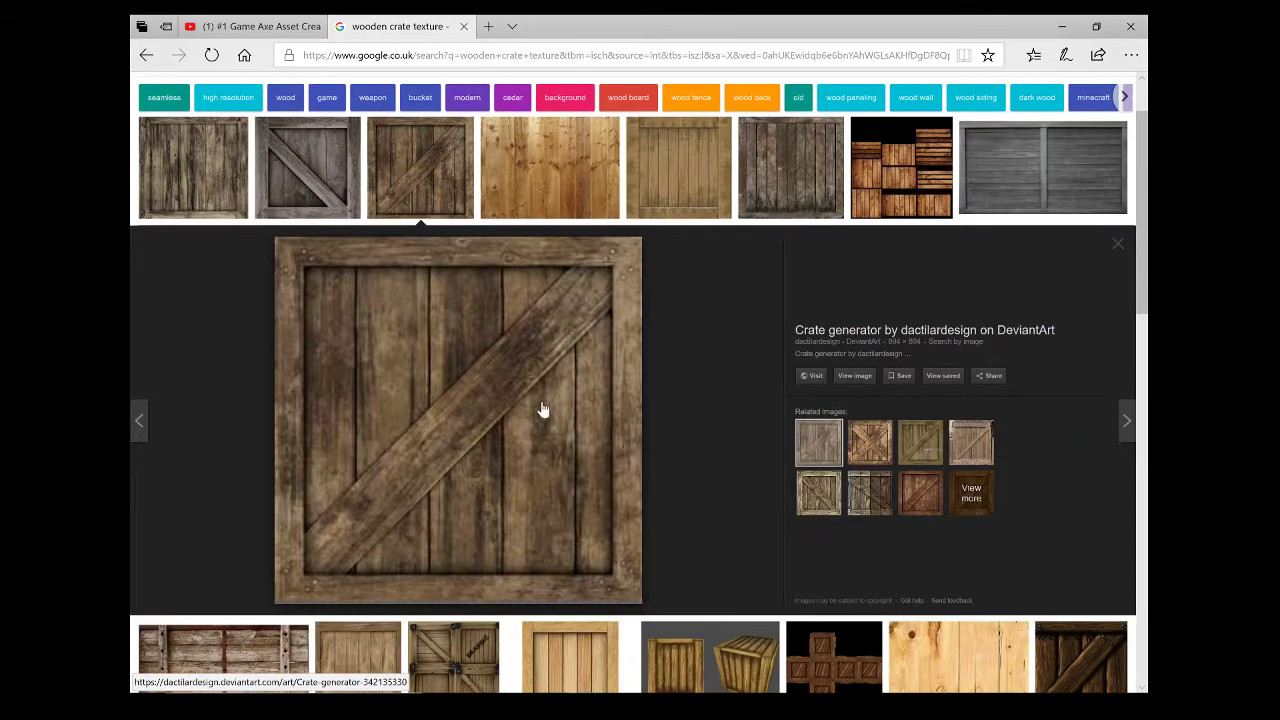
right_click(449, 398)
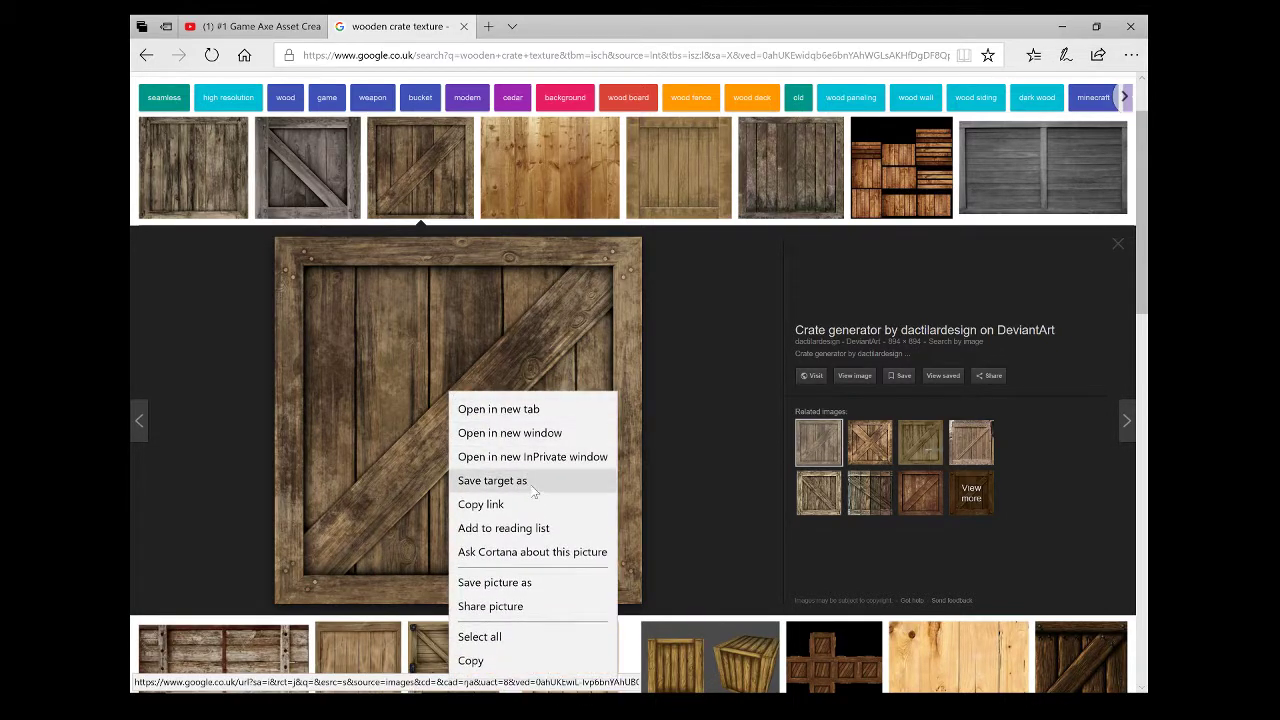
click(528, 583)
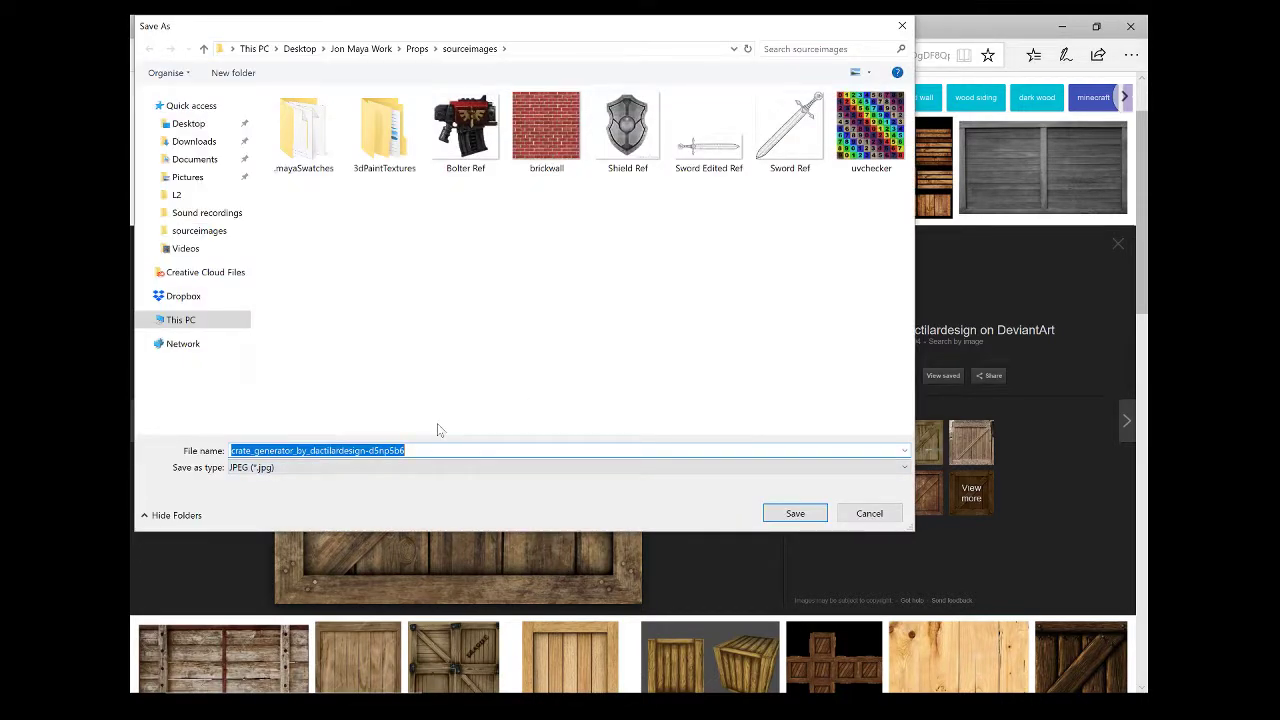
text(cratetex)
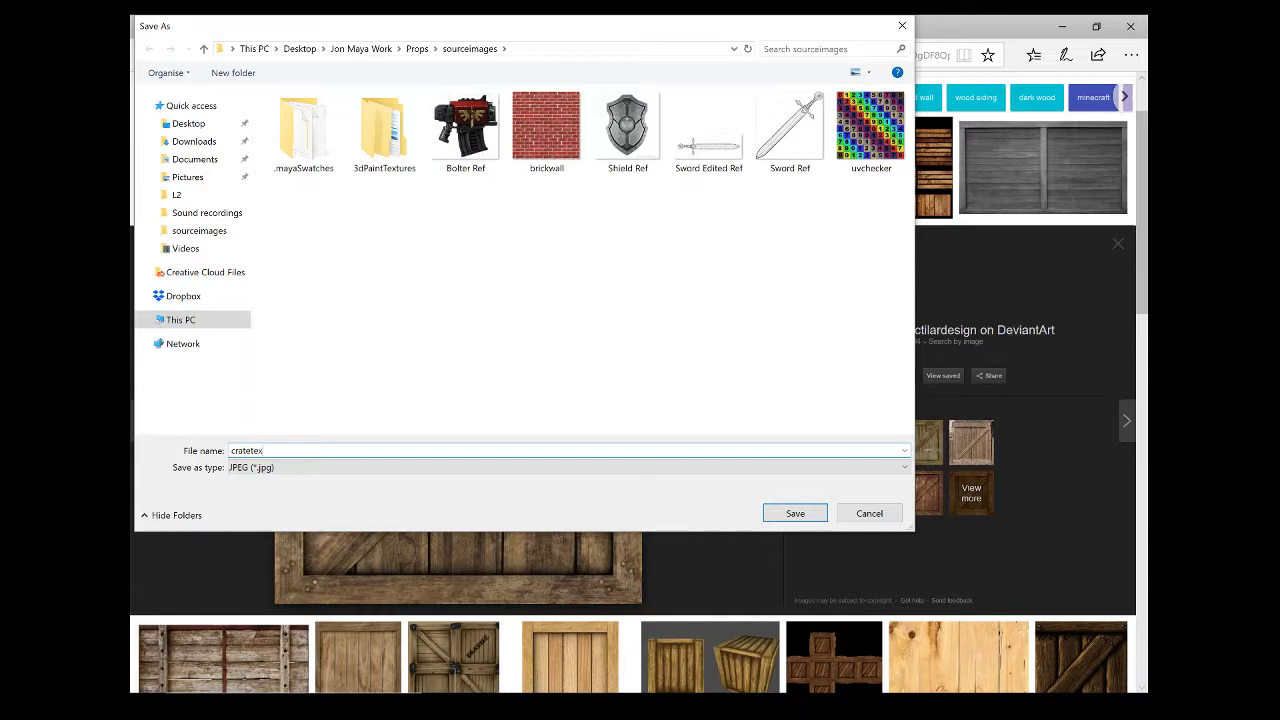
text(ture1)
key(Return)
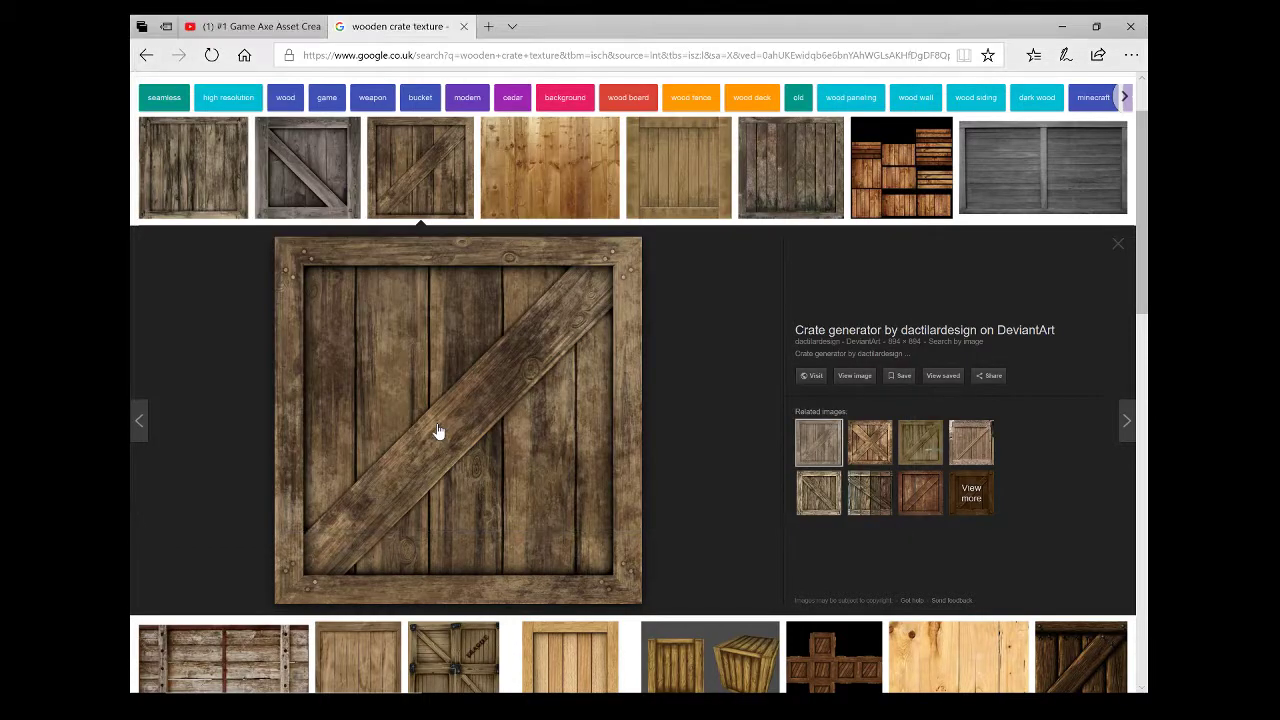
Step: Save the related crate picture with crossed diagonal planks as JPEG cratetexture2 in the sourceimages folder
scroll(790, 400, down, 2)
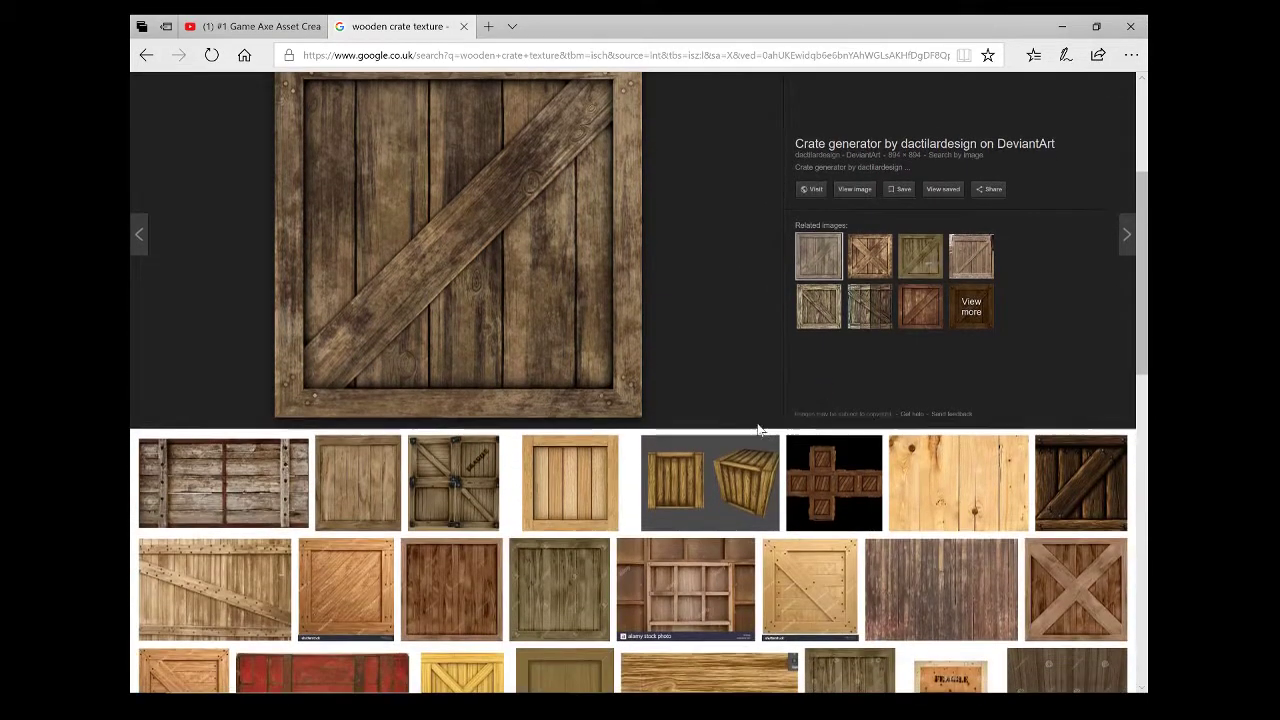
scroll(700, 450, up, 3)
click(868, 537)
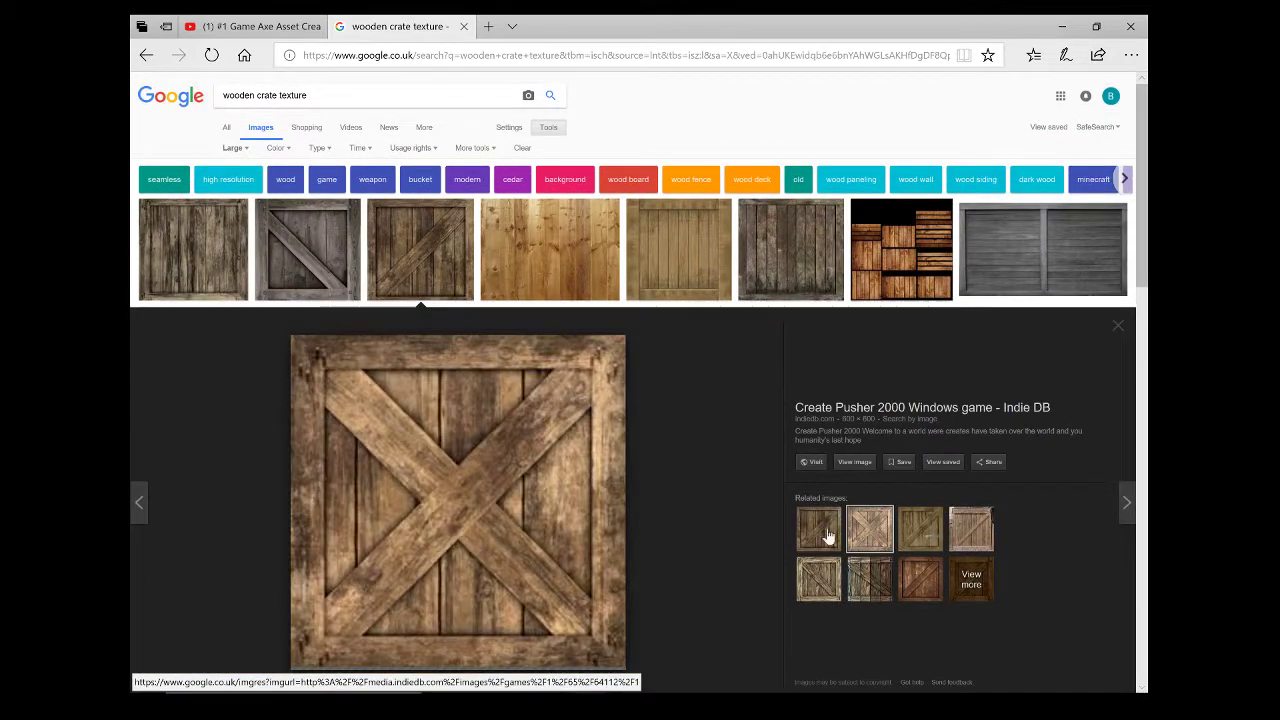
right_click(500, 503)
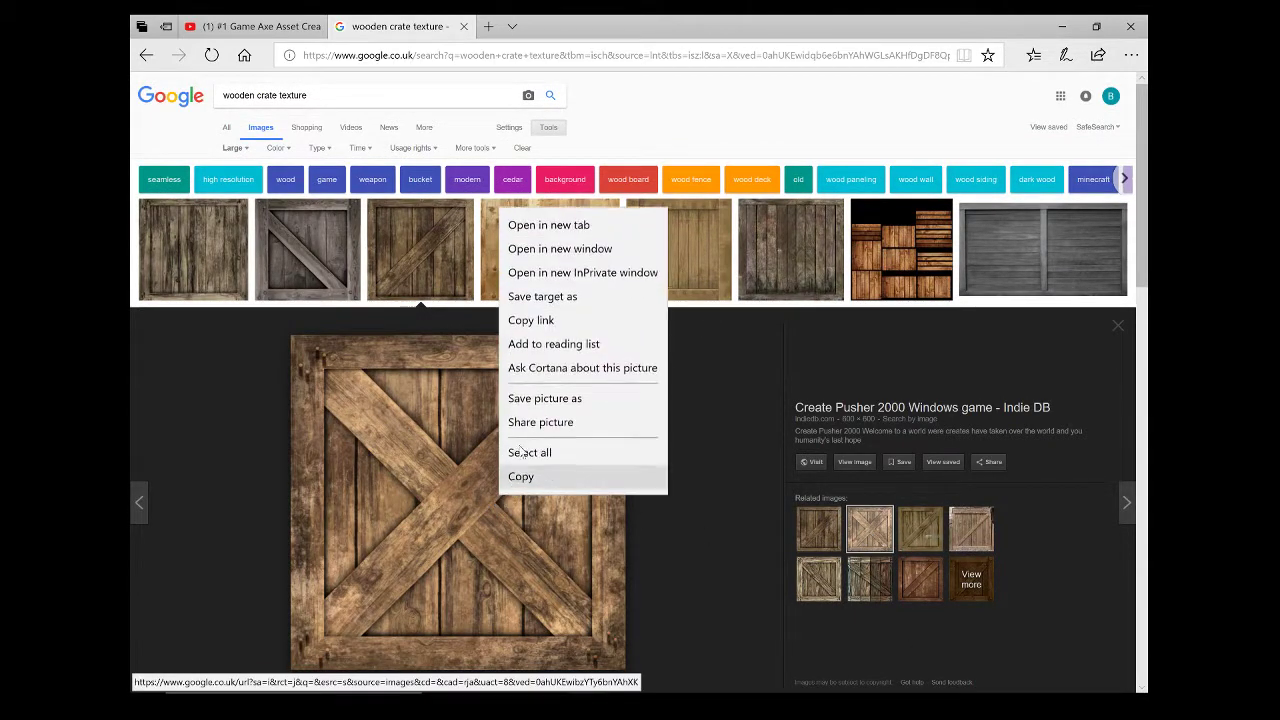
click(559, 398)
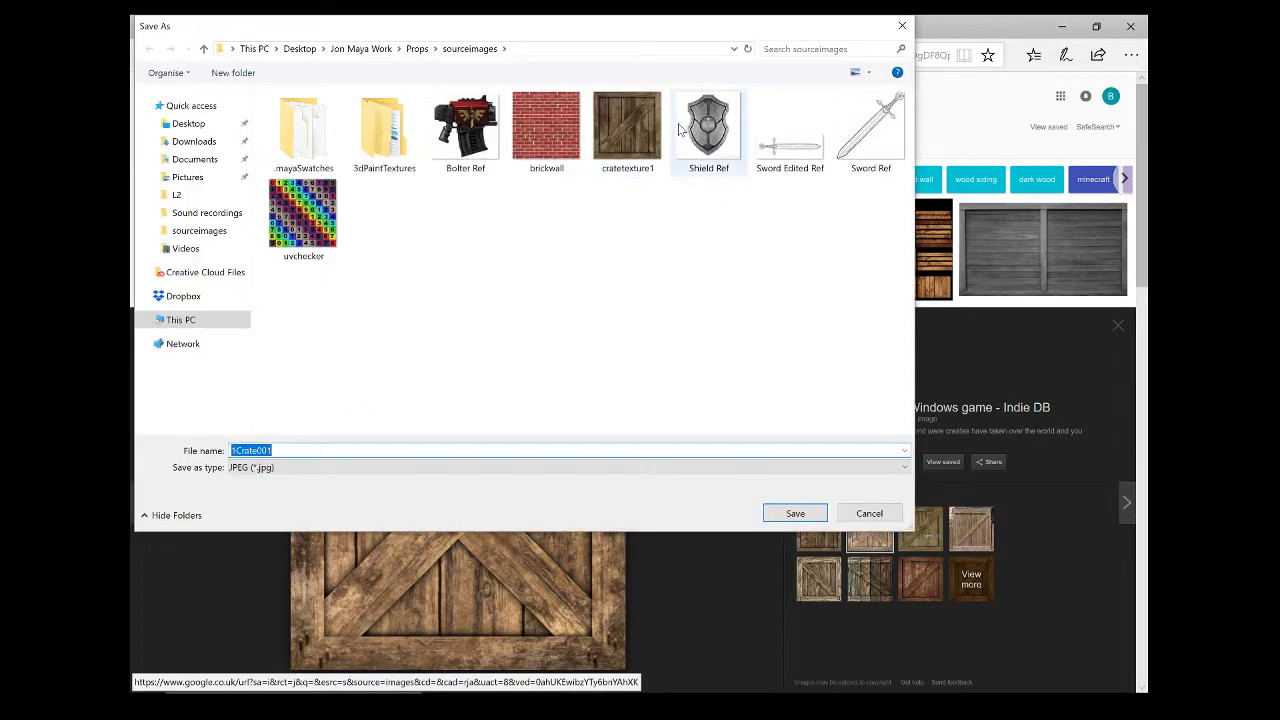
click(627, 126)
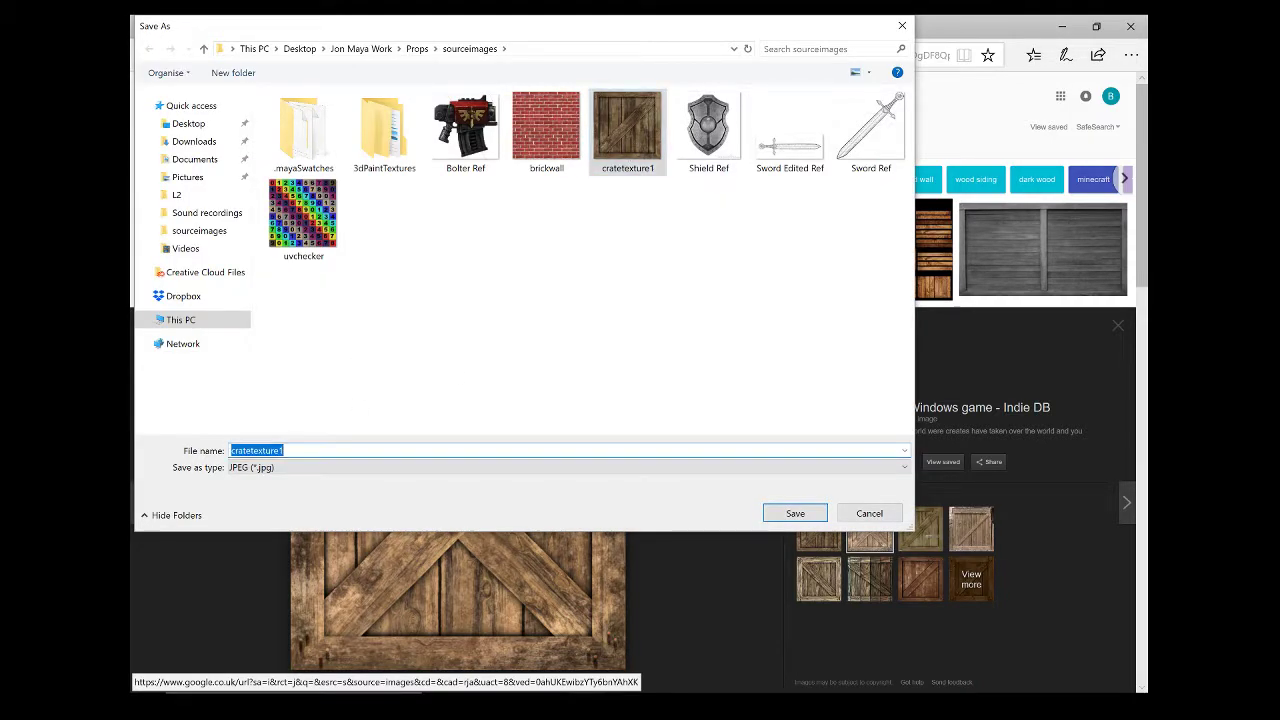
key(End)
key(Return)
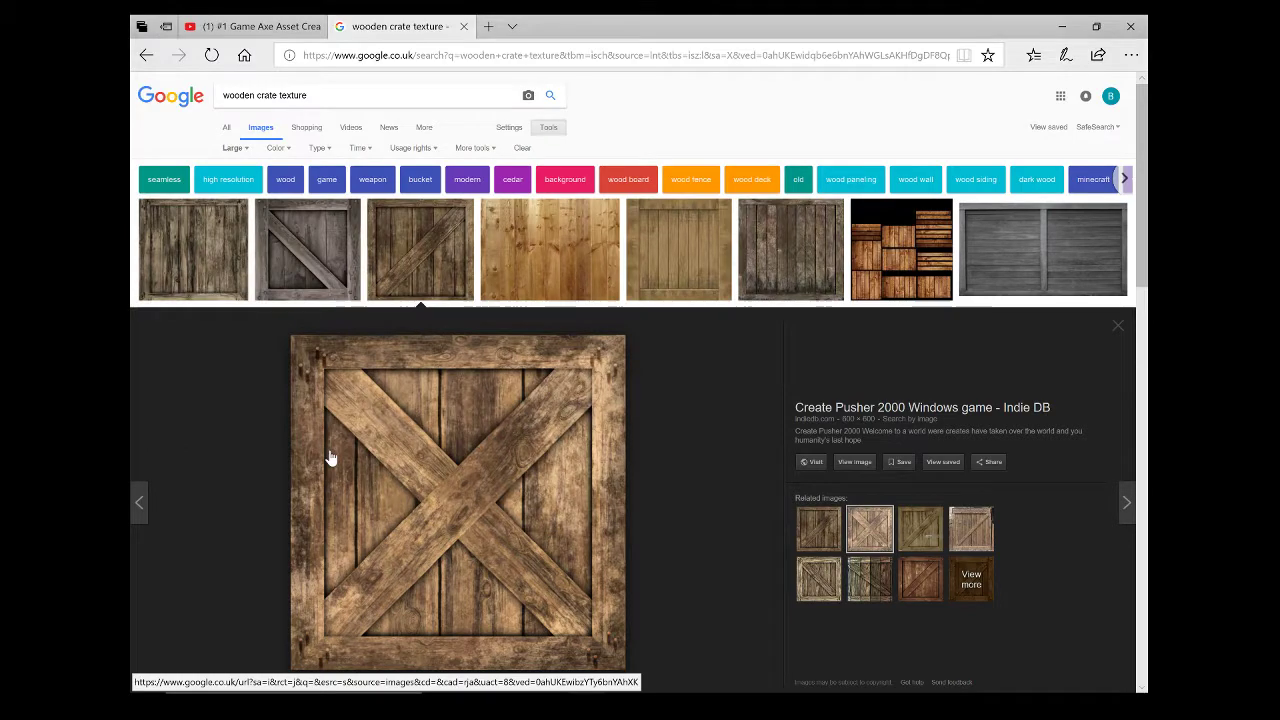
Step: Look through the remaining wooden crate texture results for other usable crate pictures
scroll(563, 387, down, 1)
scroll(563, 387, down, 3)
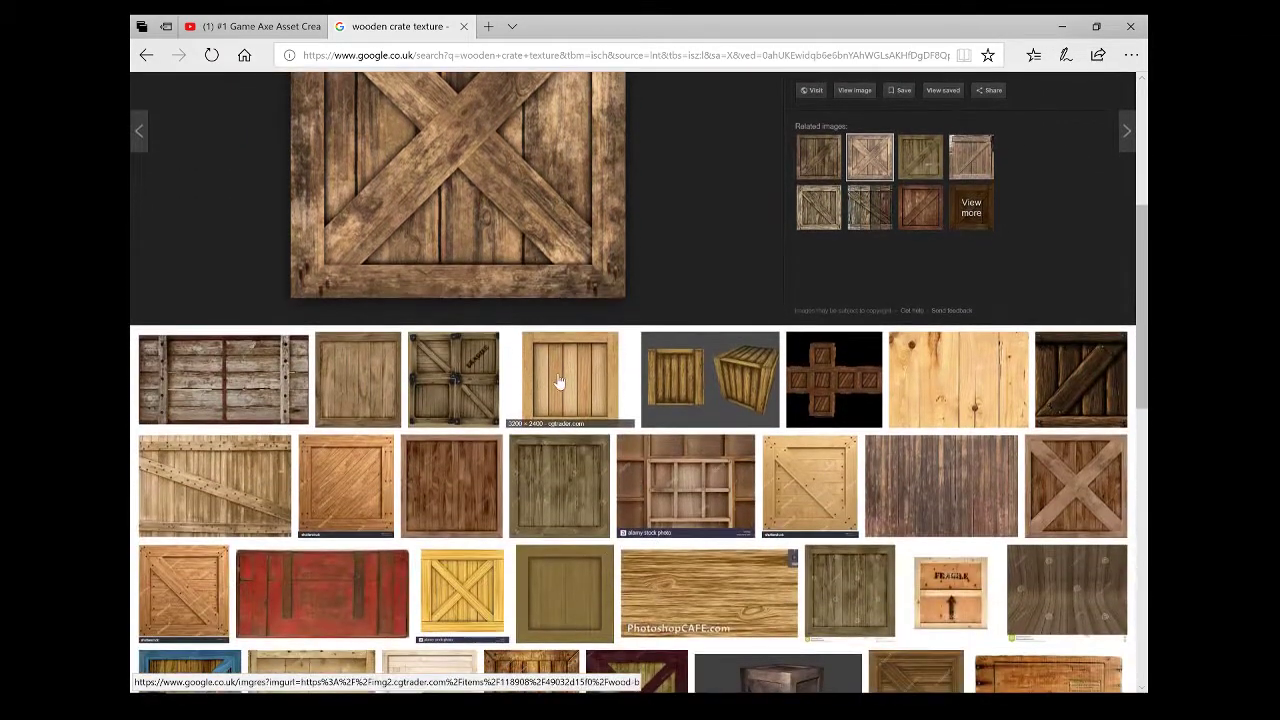
scroll(608, 322, down, 1)
scroll(608, 322, down, 2)
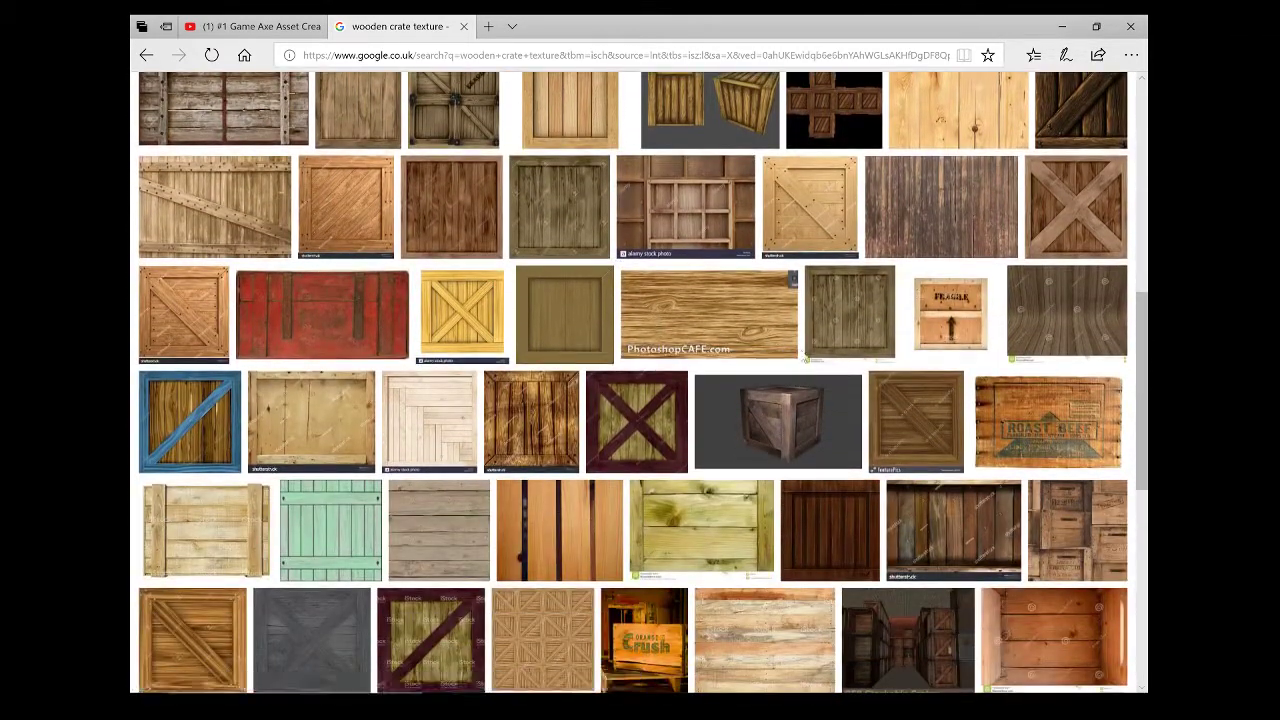
scroll(670, 263, up, 2)
scroll(670, 263, up, 3)
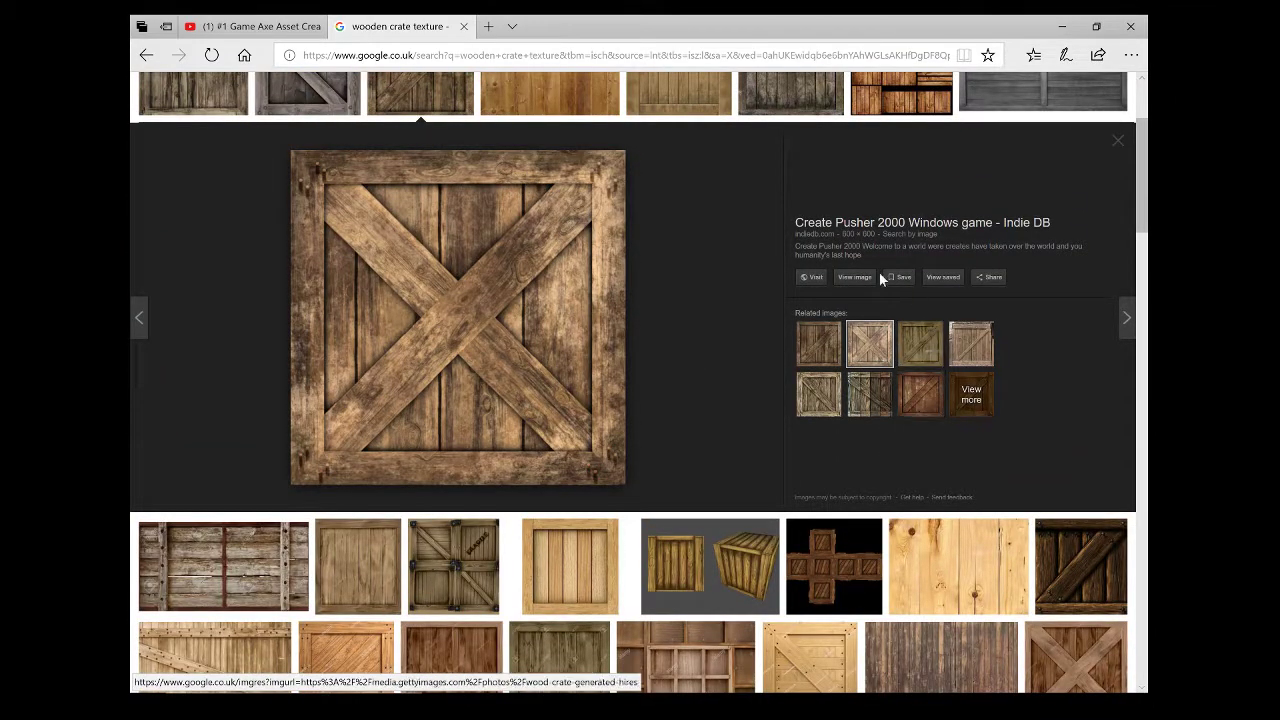
scroll(838, 234, up, 2)
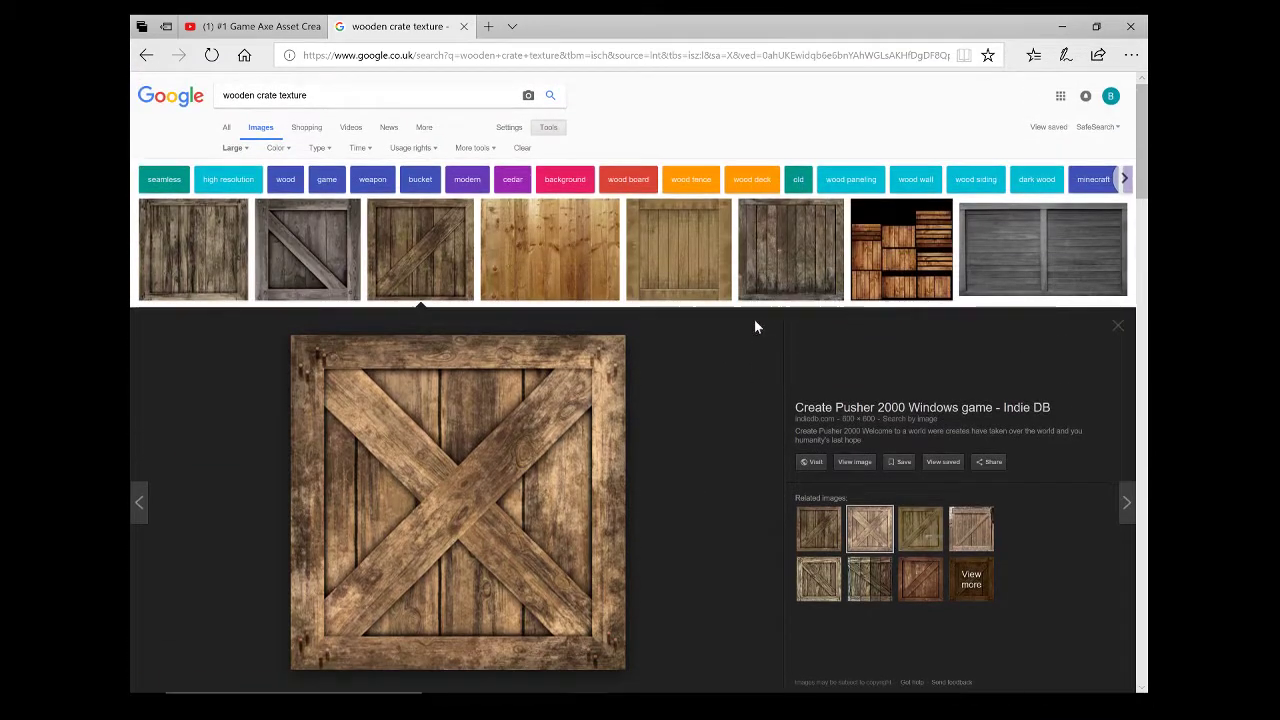
Step: Switch to Photoshop and open cratetexture1 and cratetexture2 together from the Props project's sourceimages folder
click(1062, 26)
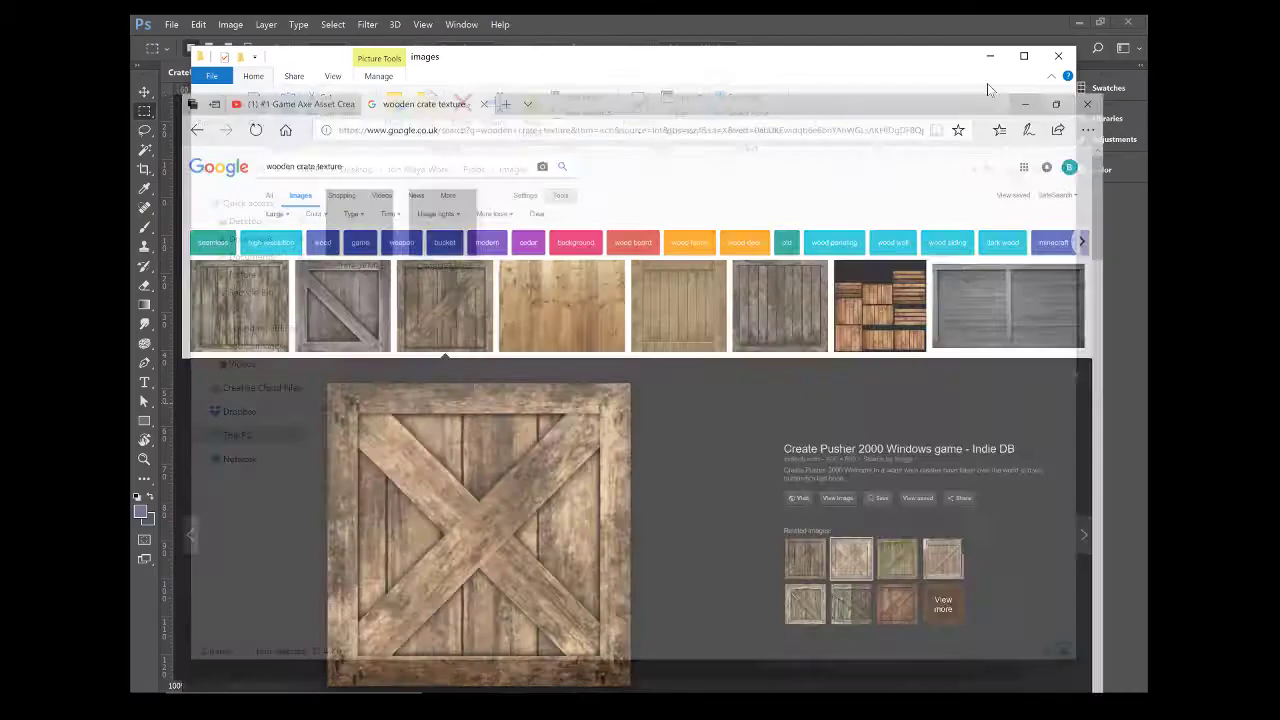
click(632, 20)
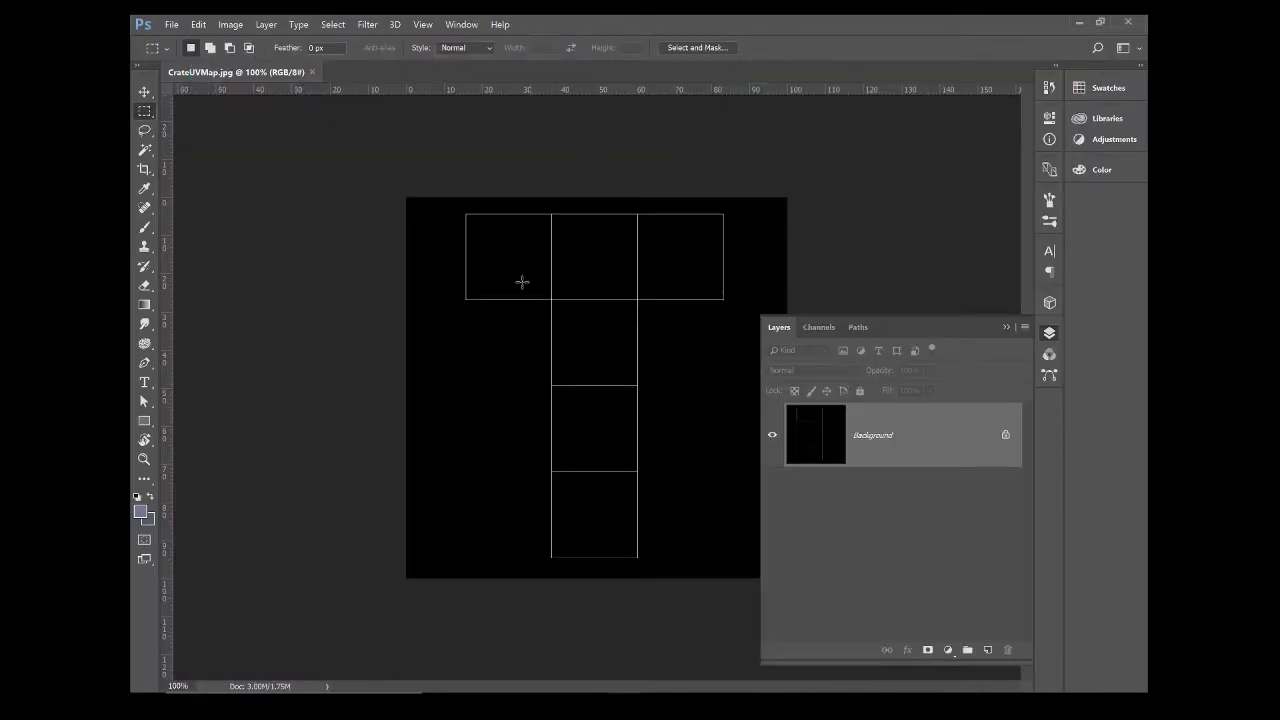
click(172, 24)
click(186, 50)
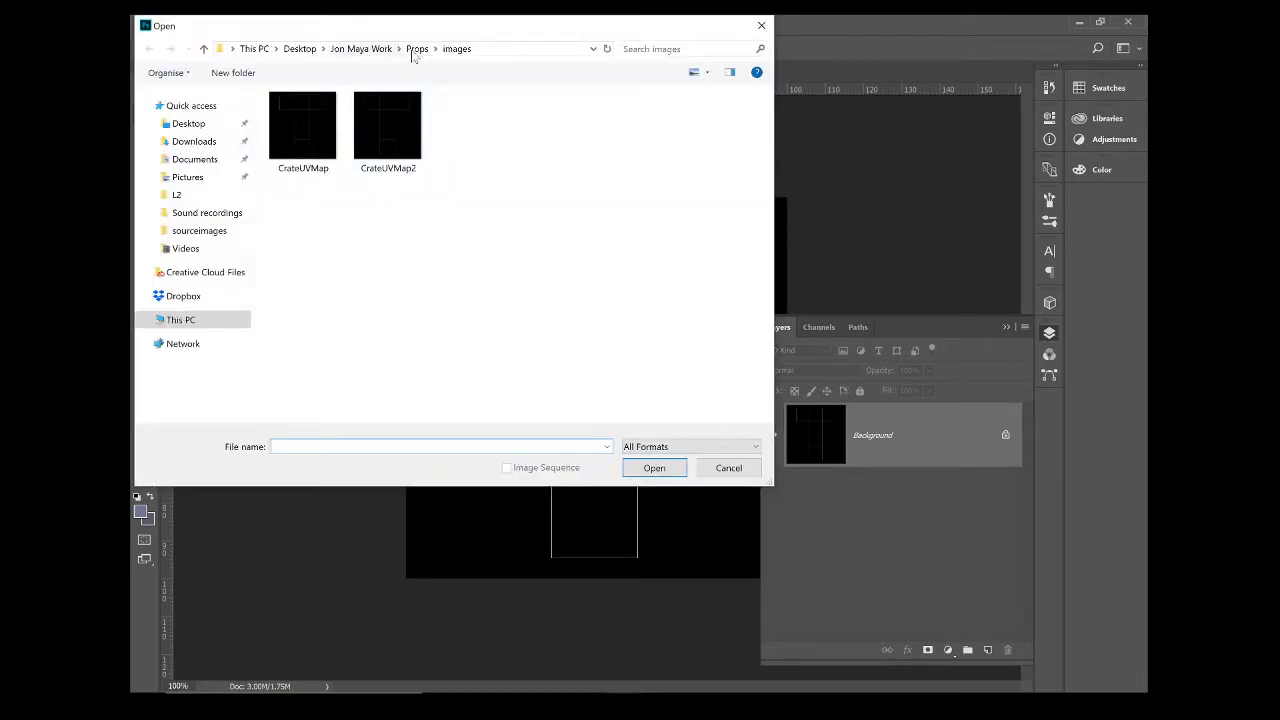
click(416, 49)
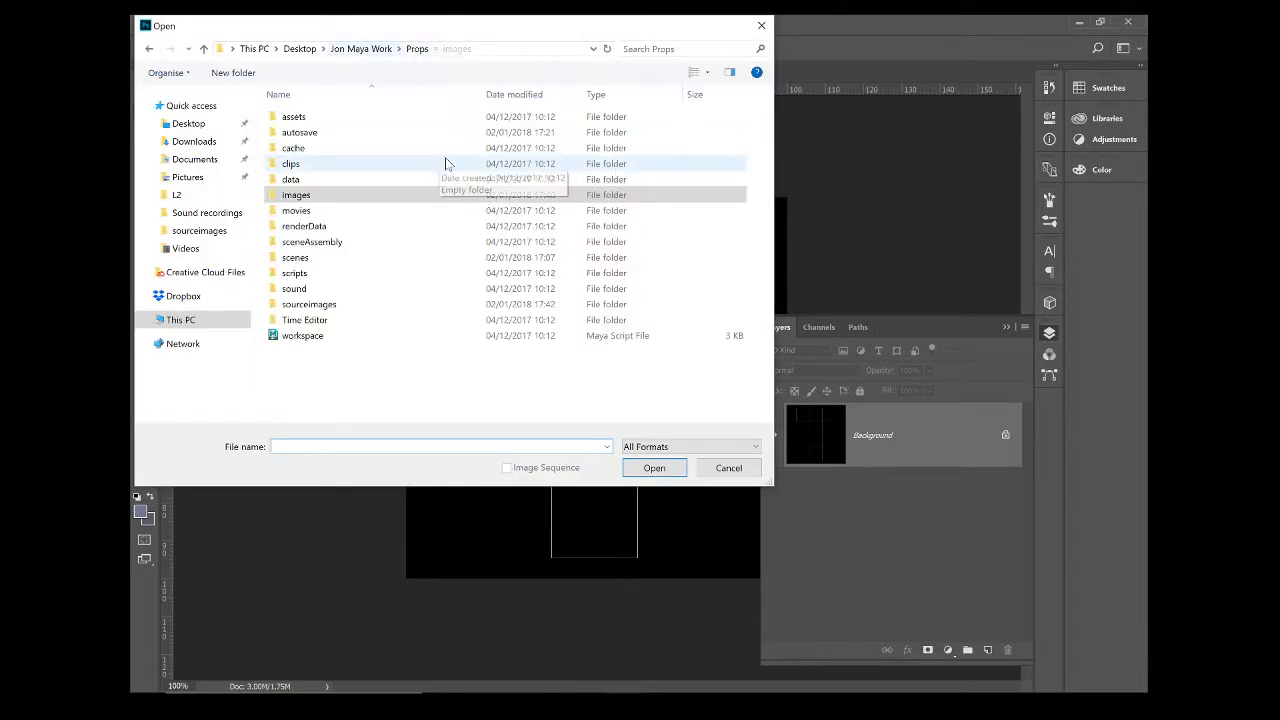
double_click(310, 304)
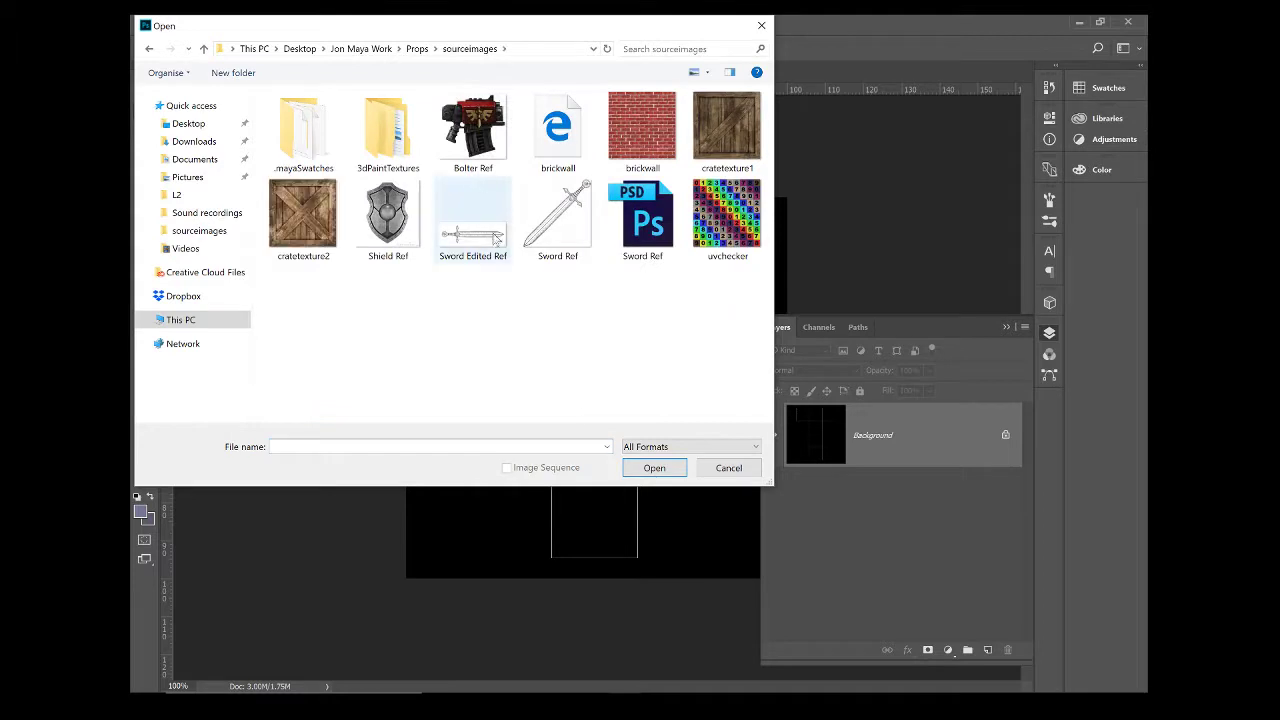
click(712, 127)
ctrl+click(318, 244)
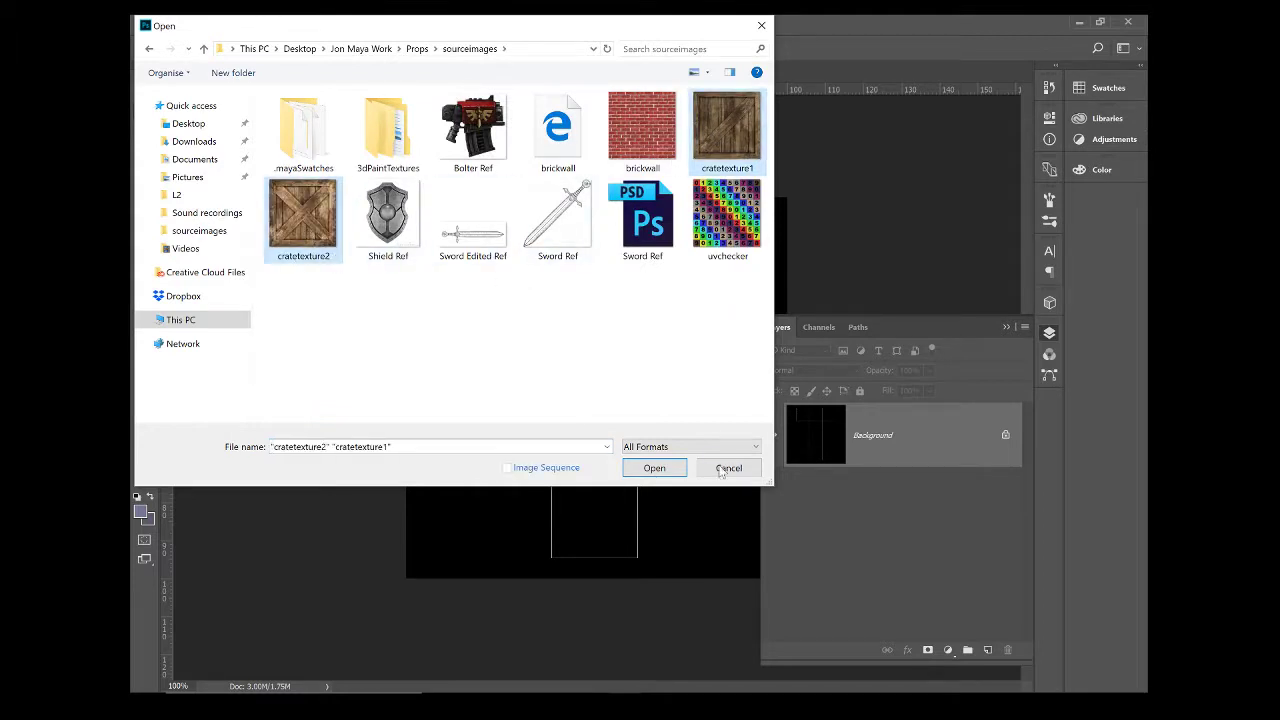
click(654, 468)
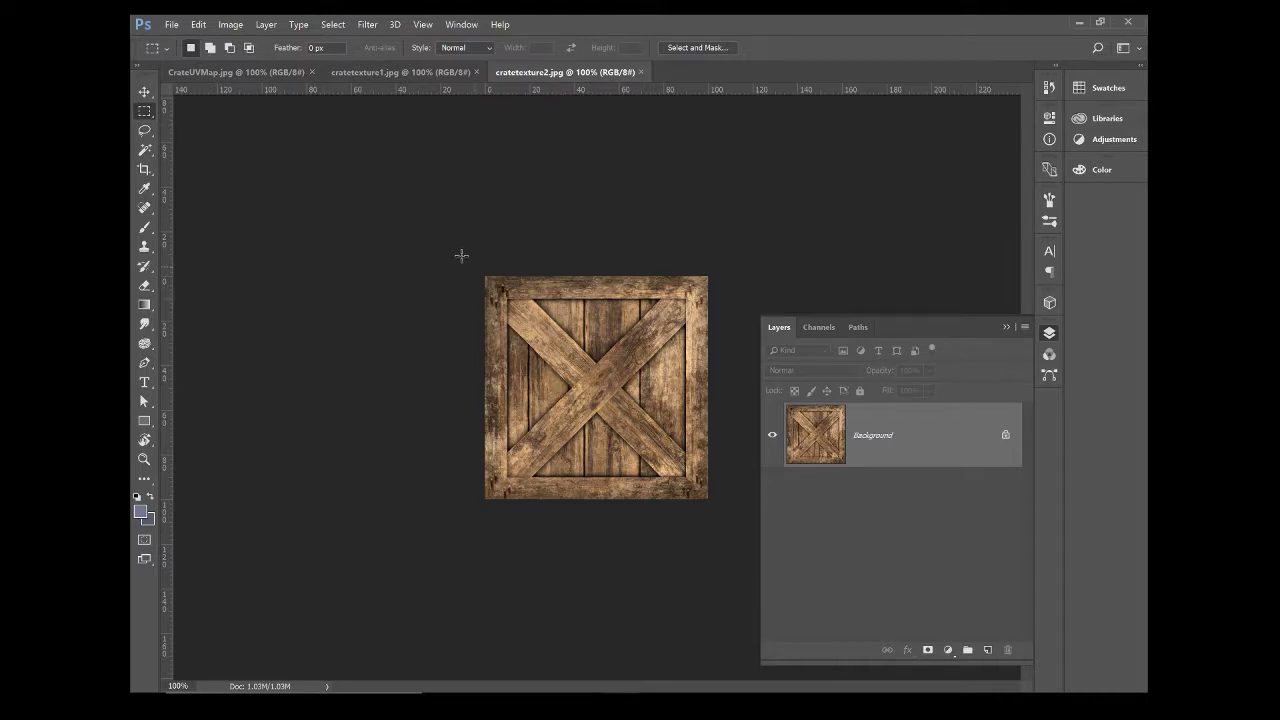
Step: Copy the whole cratetexture2 image into the CrateUVMap document on a new layer
drag(458, 252, 706, 596)
click(240, 73)
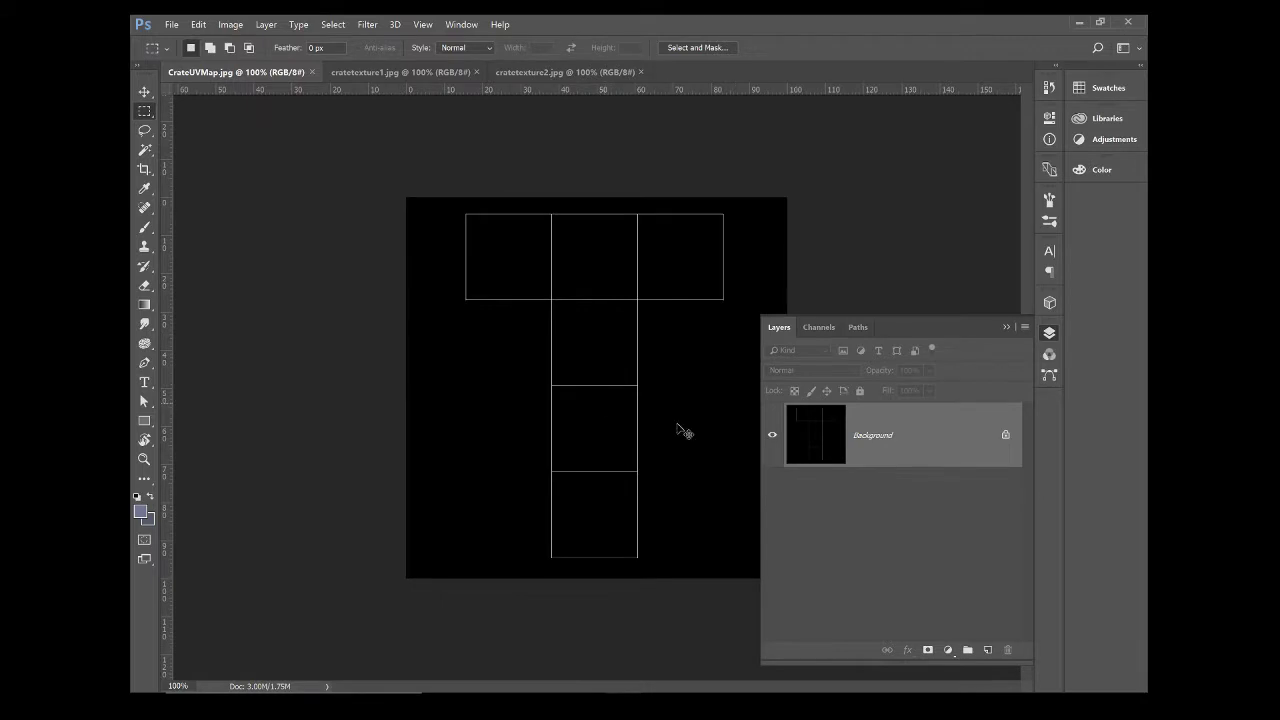
click(990, 649)
key(ctrl+v)
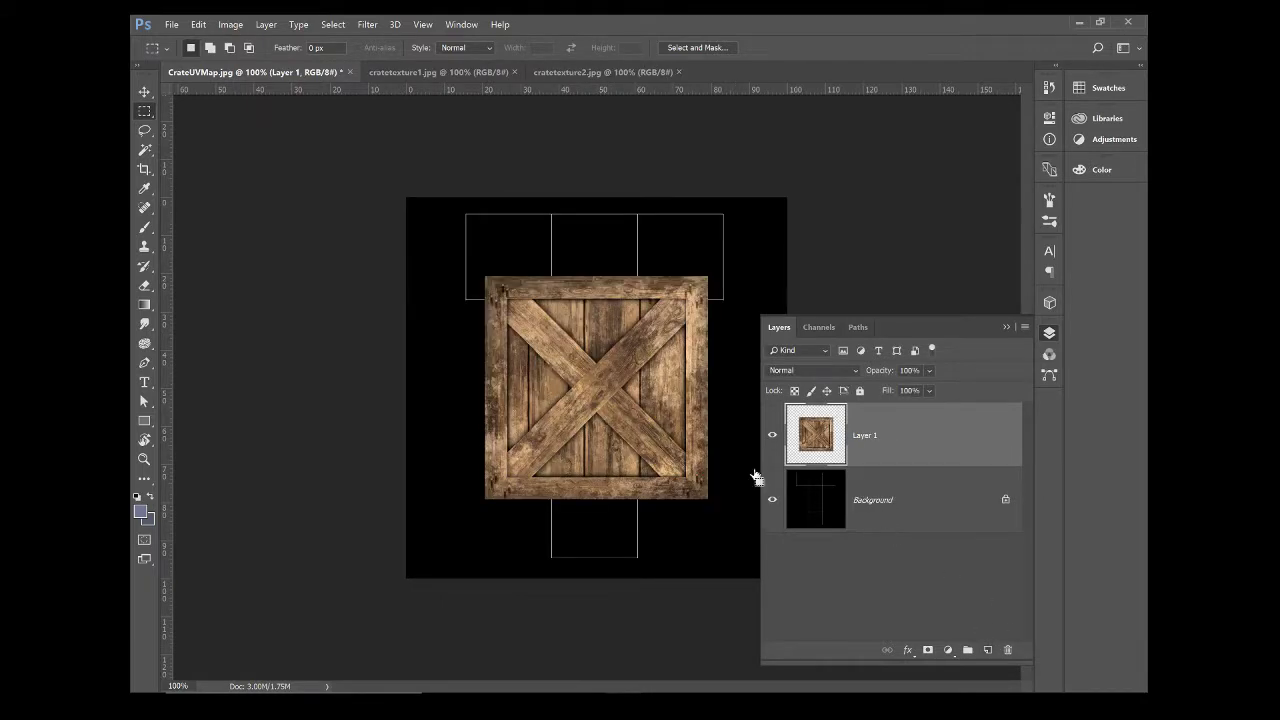
Step: Copy the whole cratetexture1 image into the CrateUVMap document as another layer
click(483, 74)
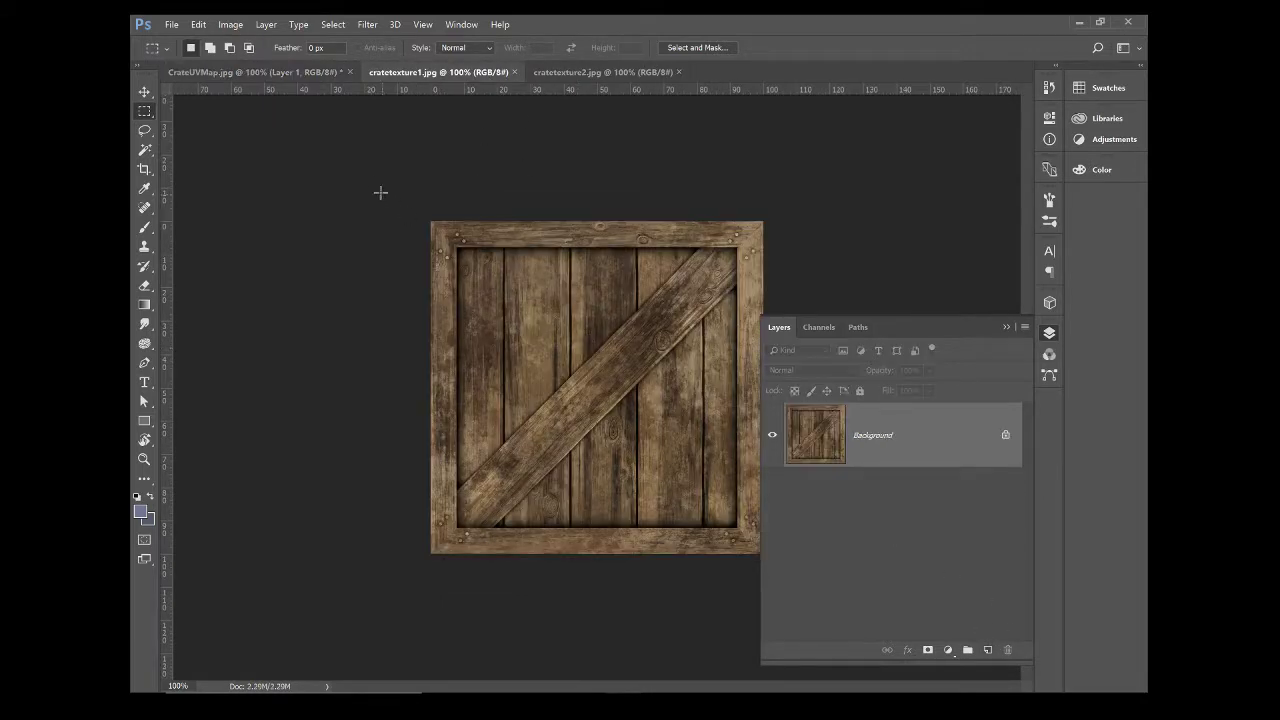
drag(427, 173, 910, 630)
click(255, 72)
key(ctrl+v)
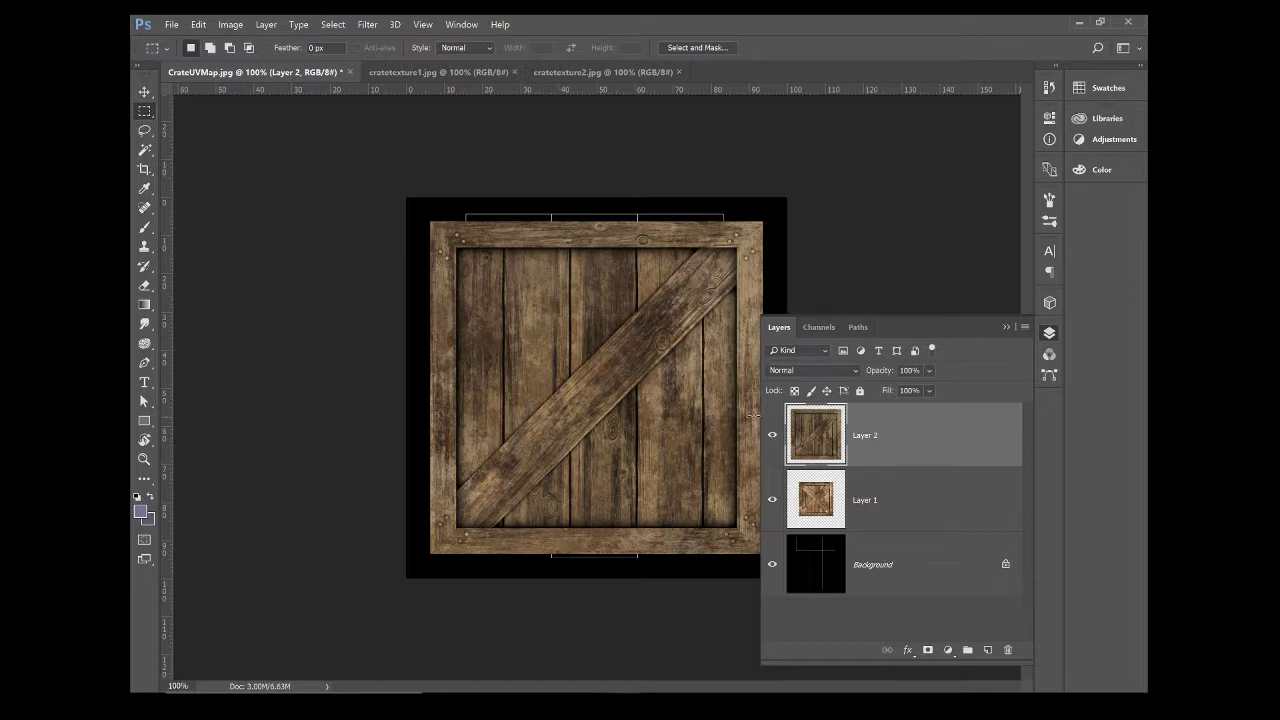
Step: Hide Layer 2 and make Layer 1 the active, visible layer
click(825, 492)
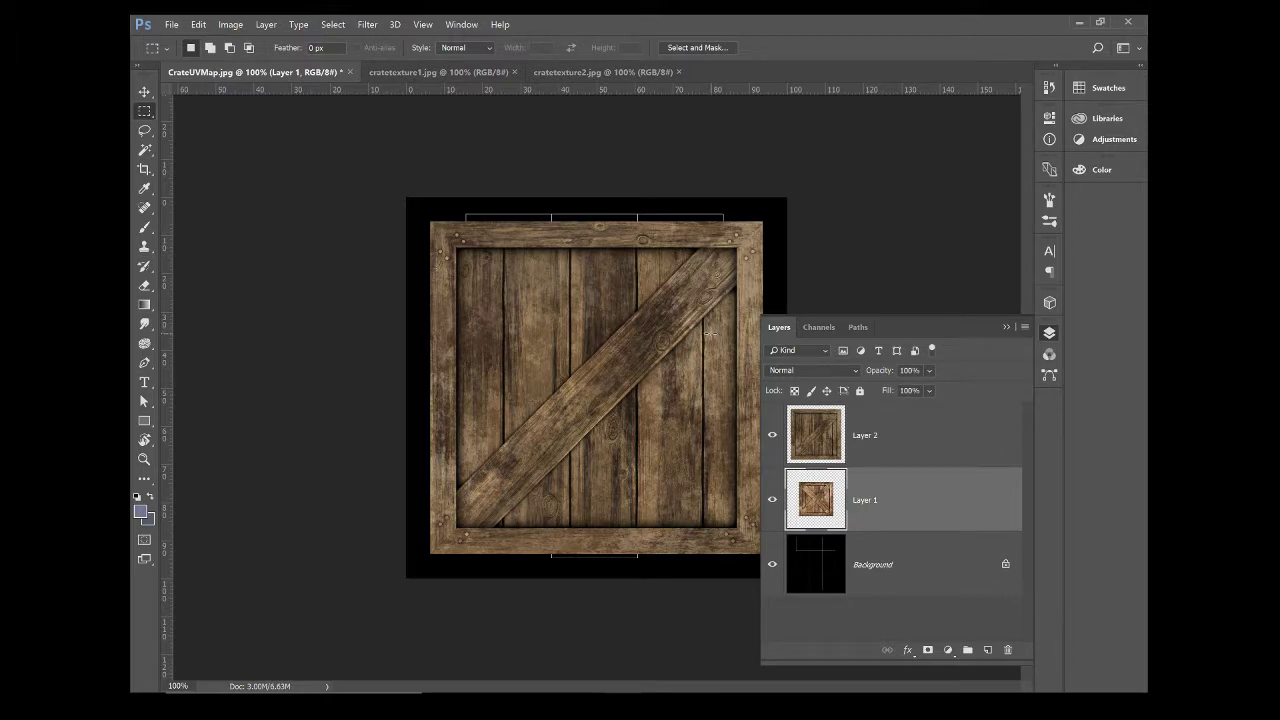
click(772, 499)
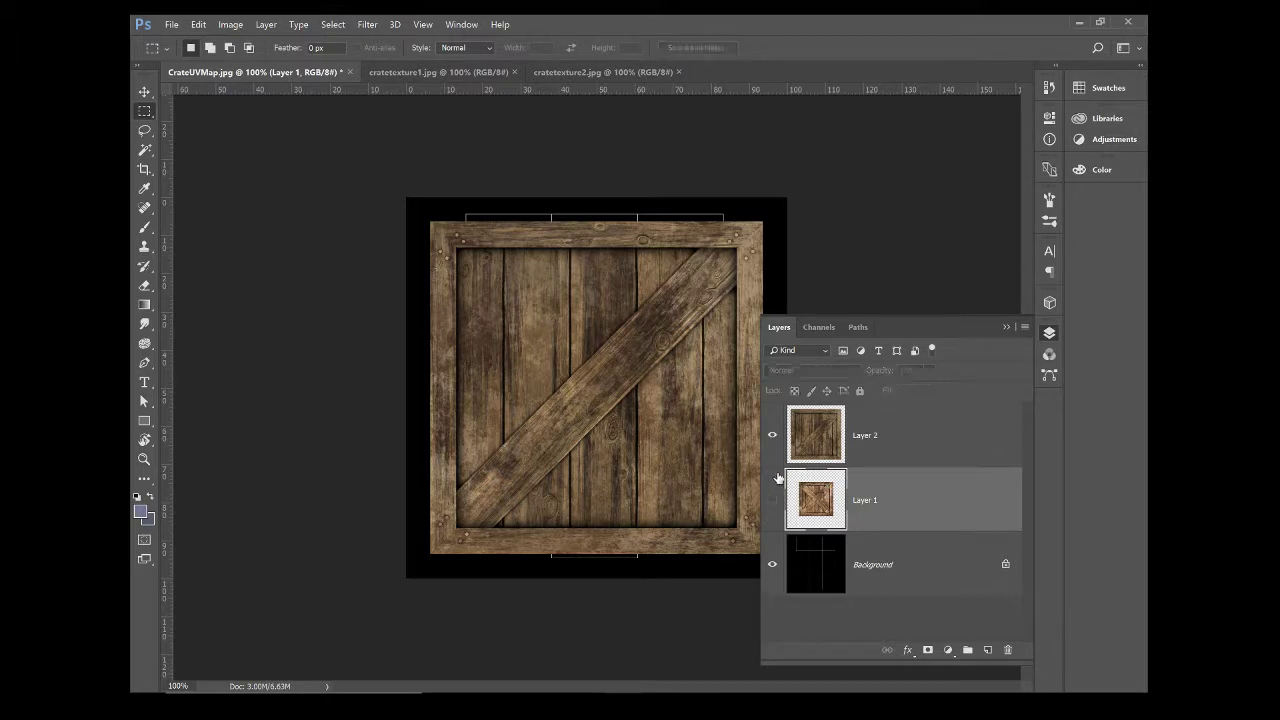
click(772, 435)
click(771, 500)
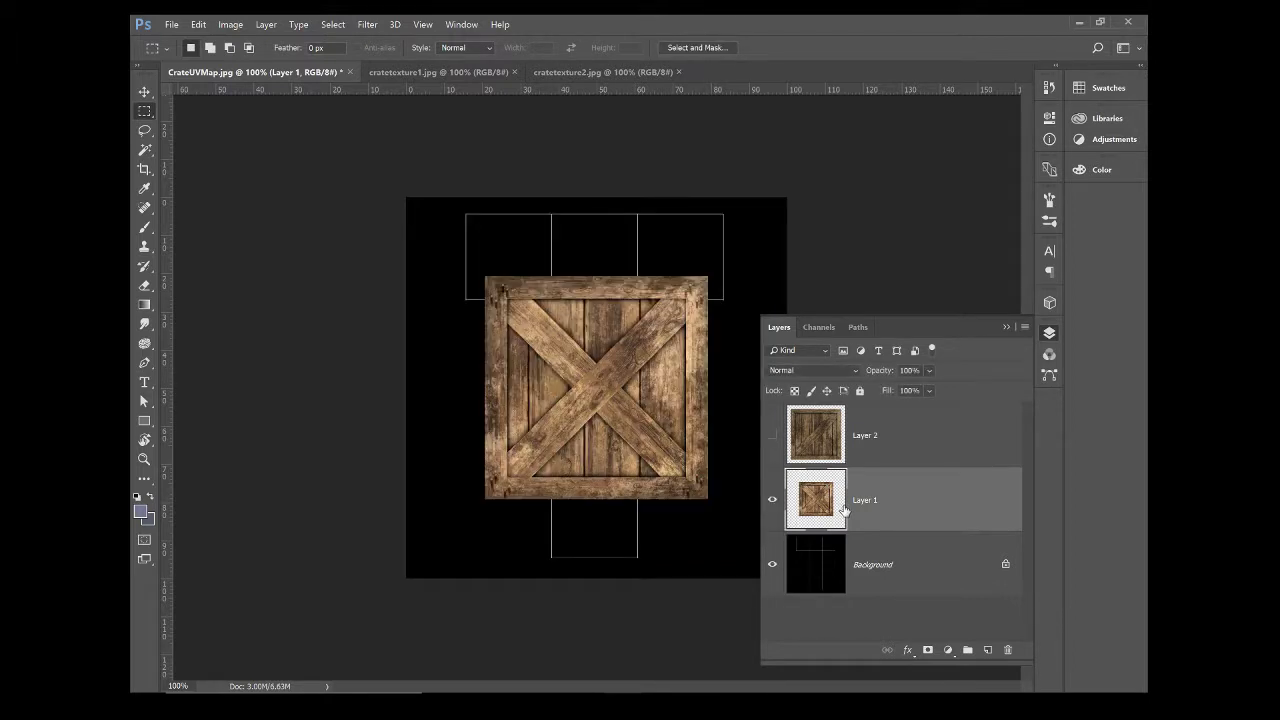
Step: Scale the crossed-plank crate on Layer 1 to about 40% and place it over the third square down the UV map's central column
key(ctrl+t)
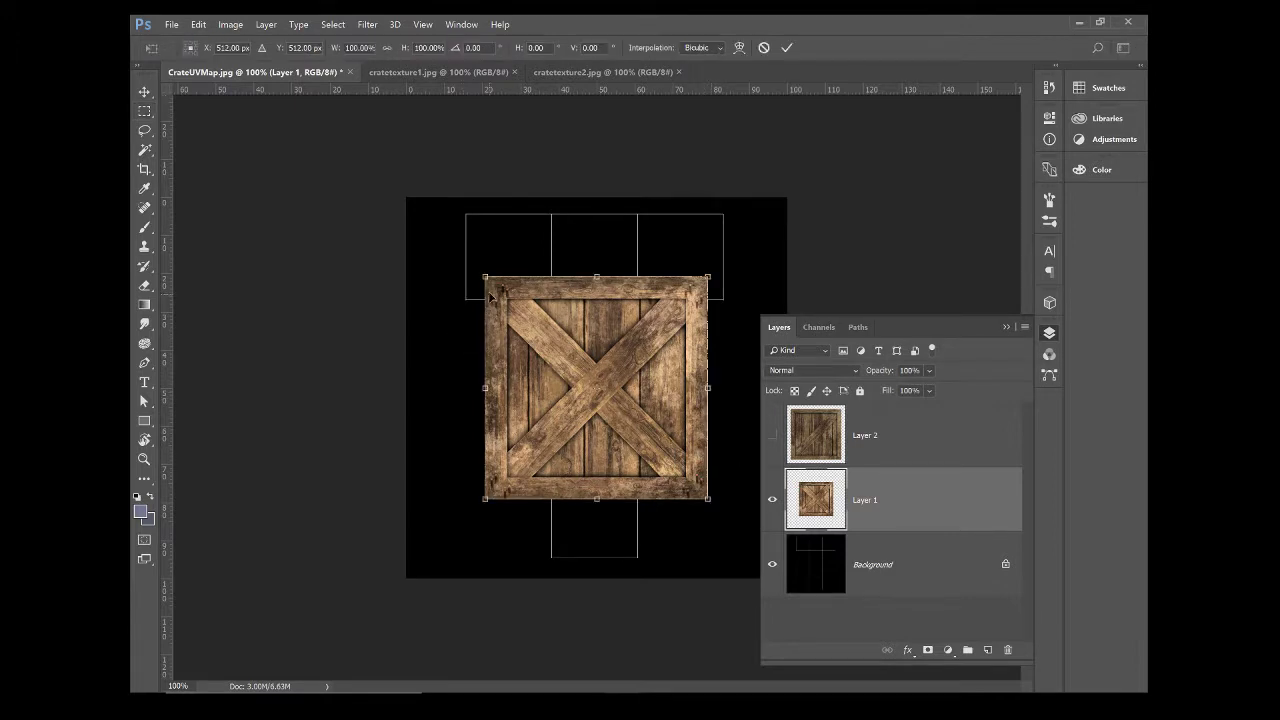
drag(482, 272, 621, 368)
drag(625, 440, 564, 421)
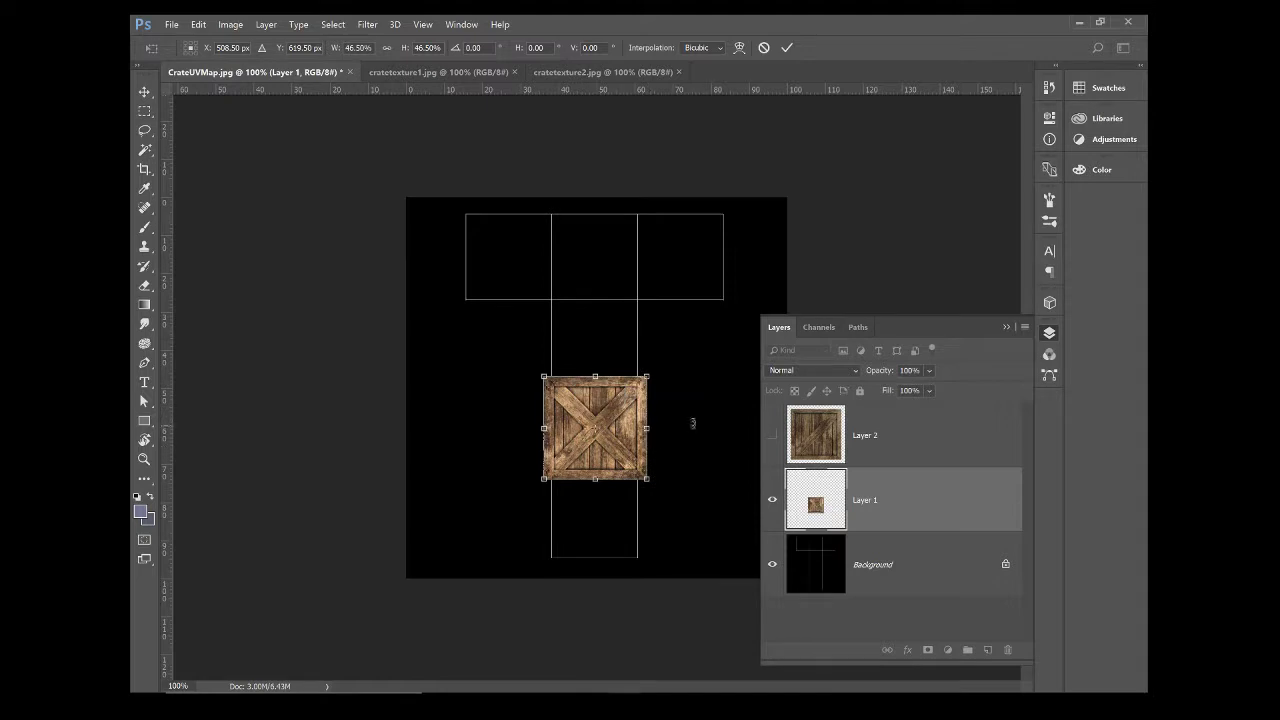
alt+click(610, 408)
alt+click(612, 407)
drag(652, 377, 640, 368)
drag(610, 447, 618, 437)
key(Return)
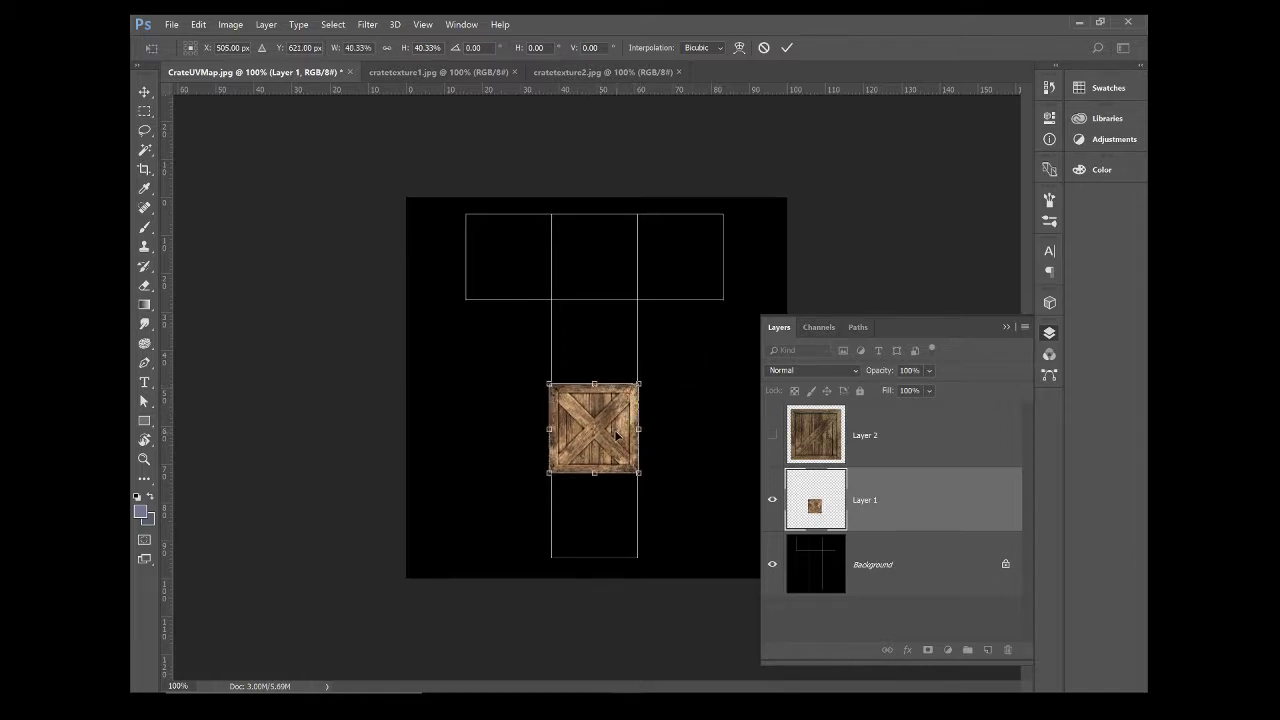
Step: Reduce Layer 1's opacity to 72% so the UV lines can be seen through the crate
key(m)
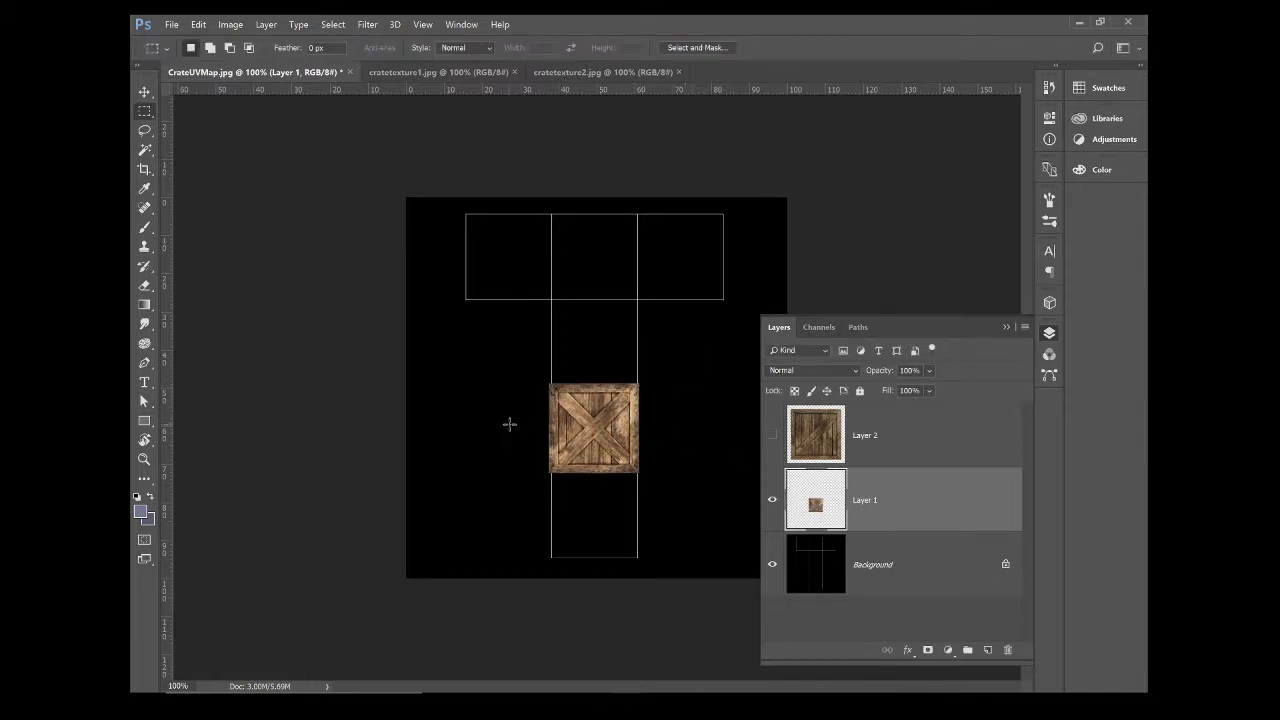
key(ctrl+plus)
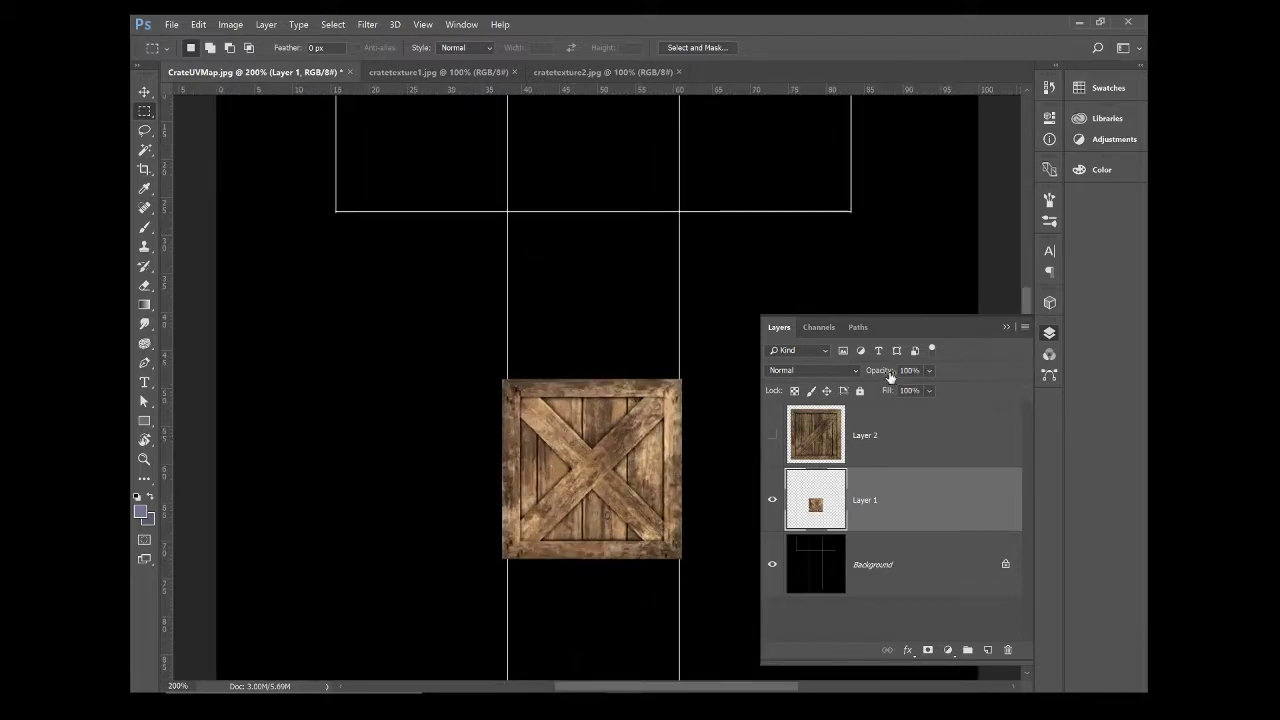
drag(890, 376, 868, 375)
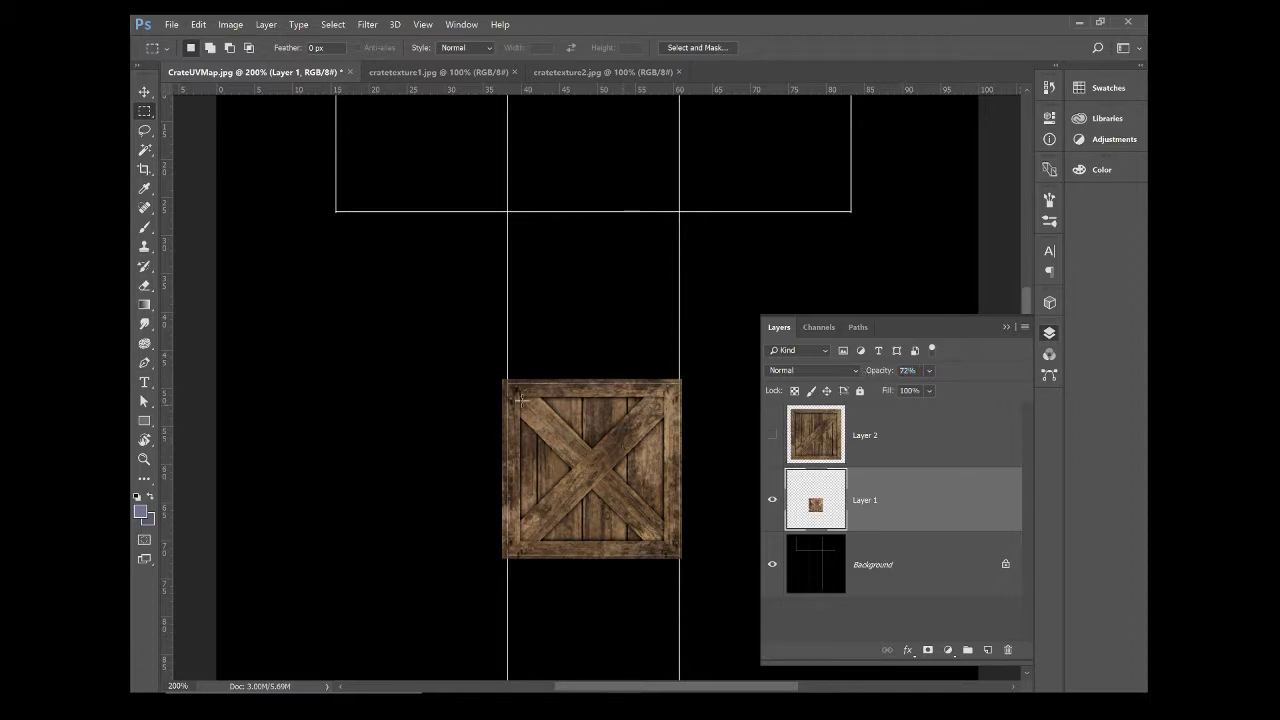
Step: Fine-tune the crate on Layer 1 by scaling it to about 97% and aligning it with its UV square's lines
key(ctrl+t)
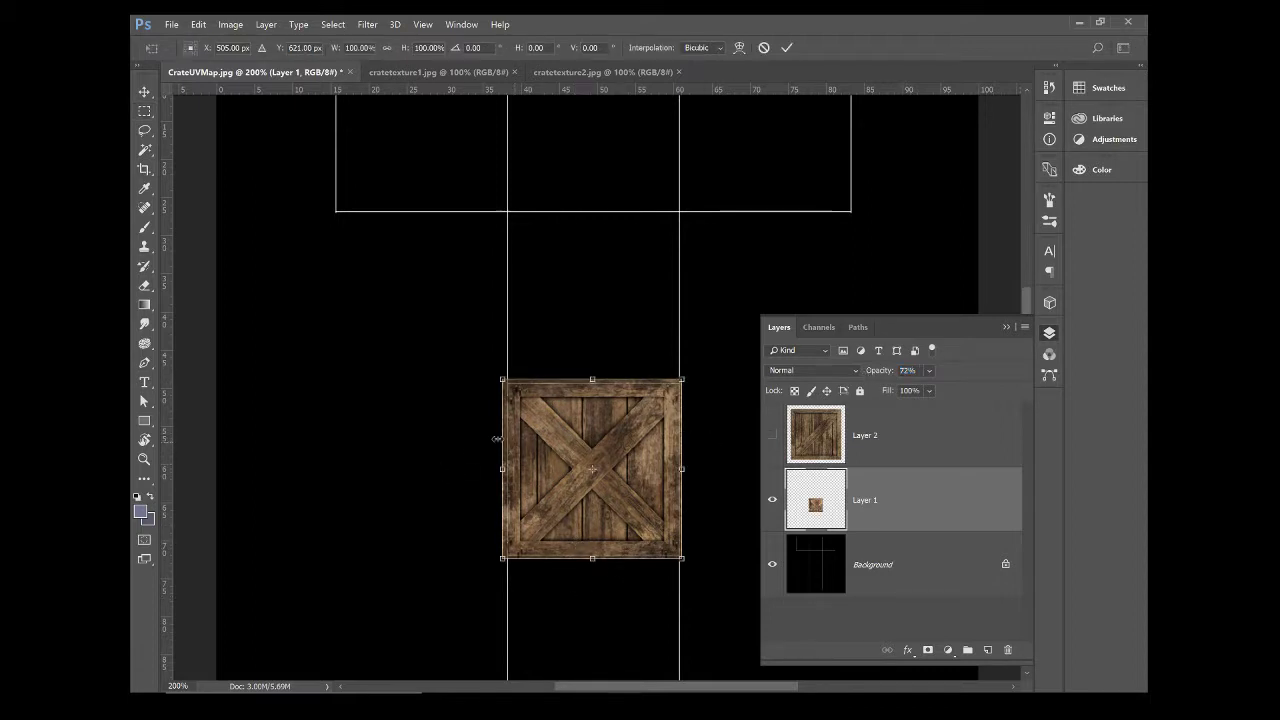
drag(503, 379, 507, 382)
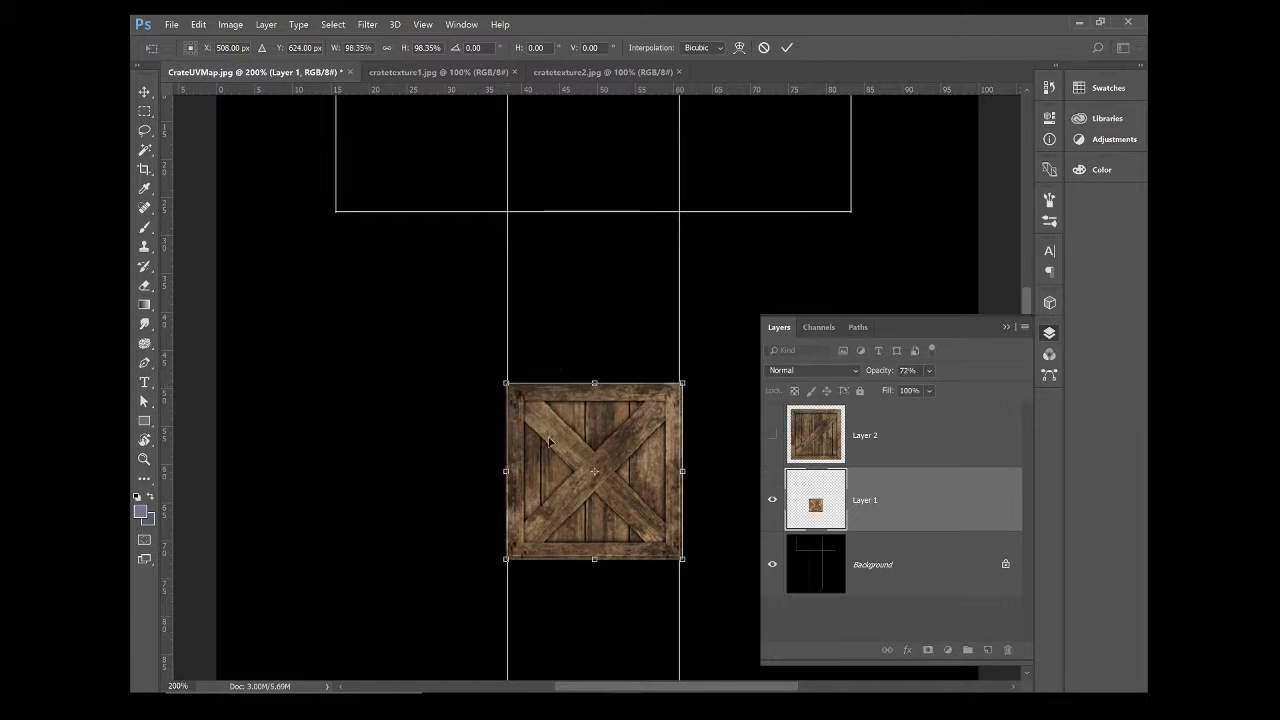
drag(563, 450, 563, 455)
drag(684, 381, 681, 382)
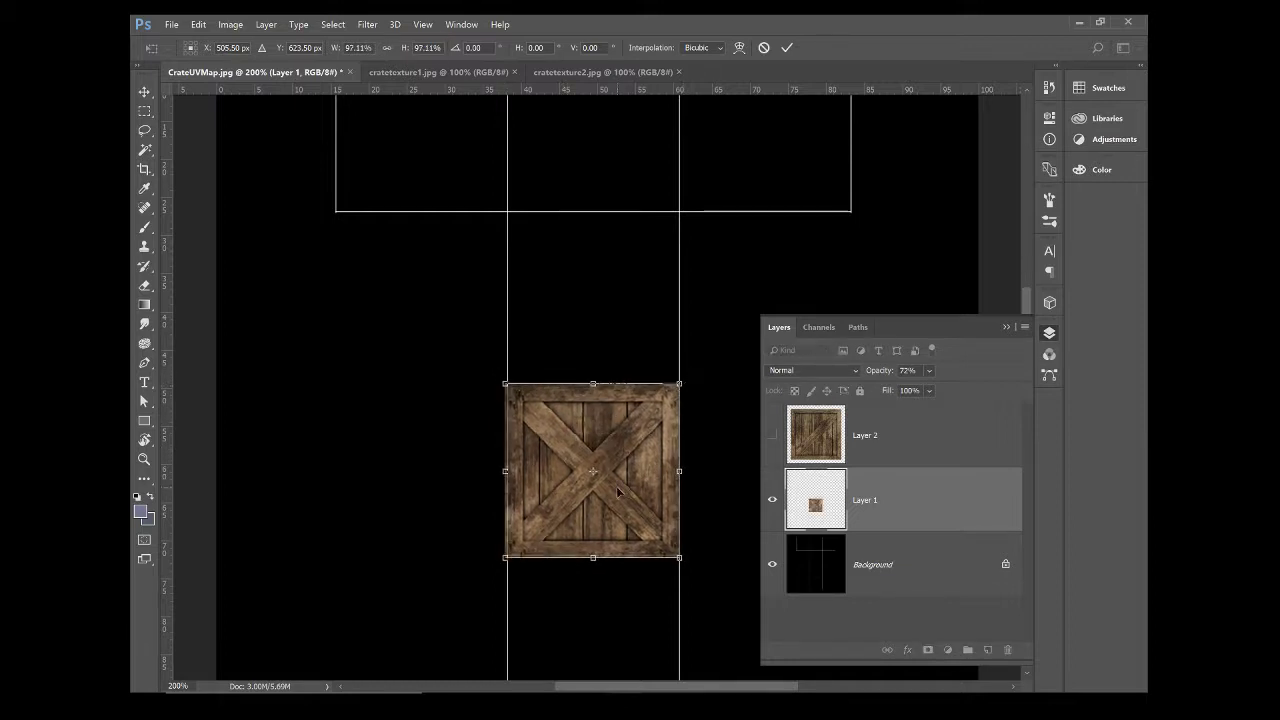
mouse_move(615, 488)
mouse_down()
mouse_move(580, 485)
mouse_move(611, 487)
mouse_up()
key(Return)
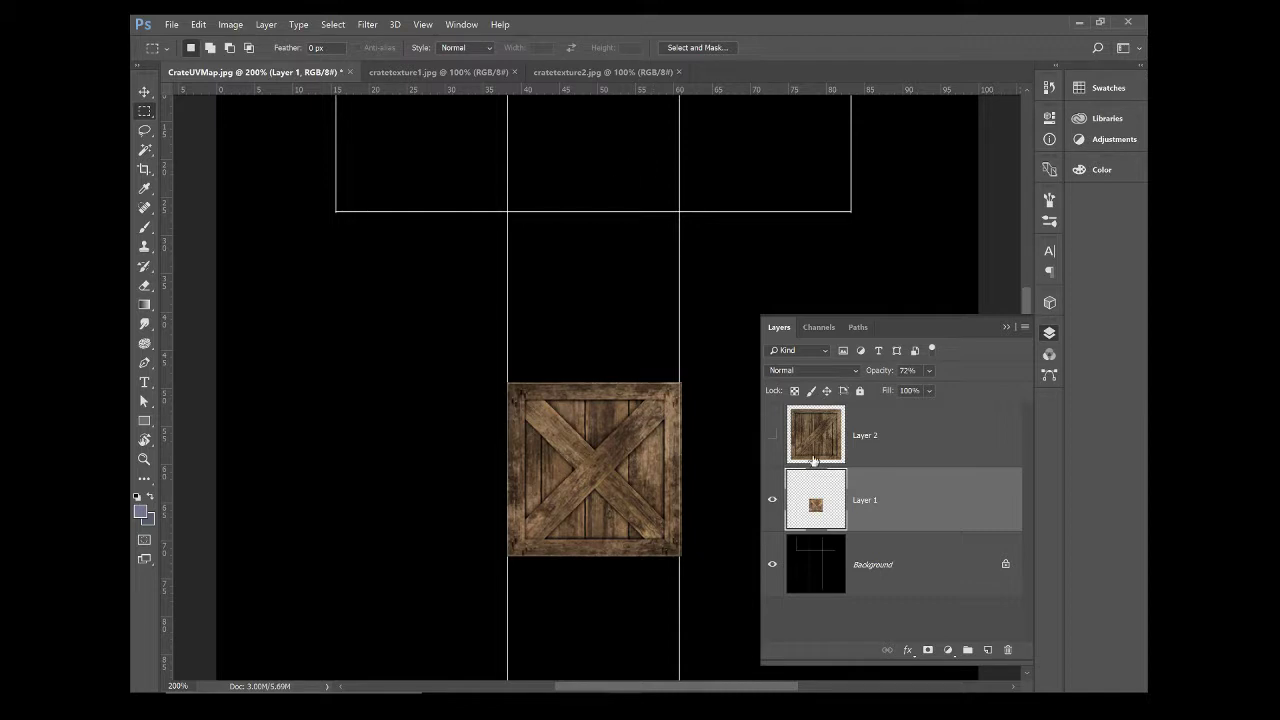
Step: Duplicate Layer 1 and fit the copied crossed-plank crate over the top square of the UV map's central column
right_click(886, 500)
click(656, 221)
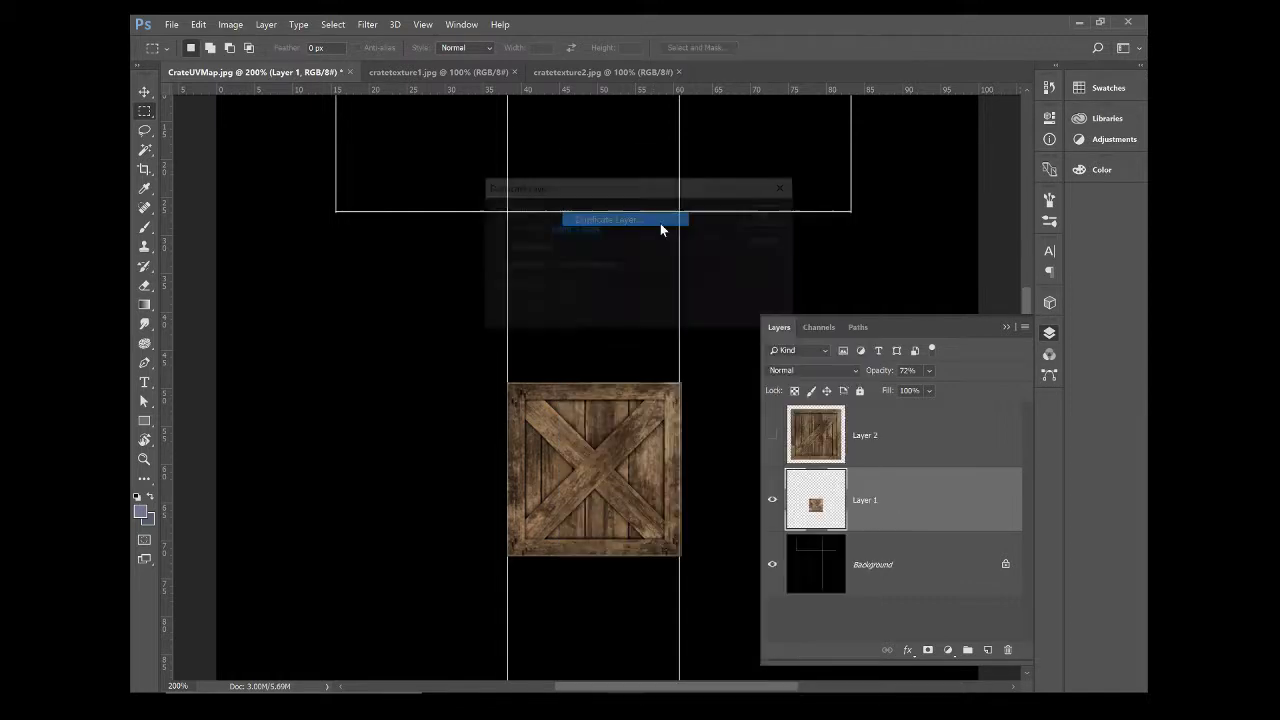
click(769, 214)
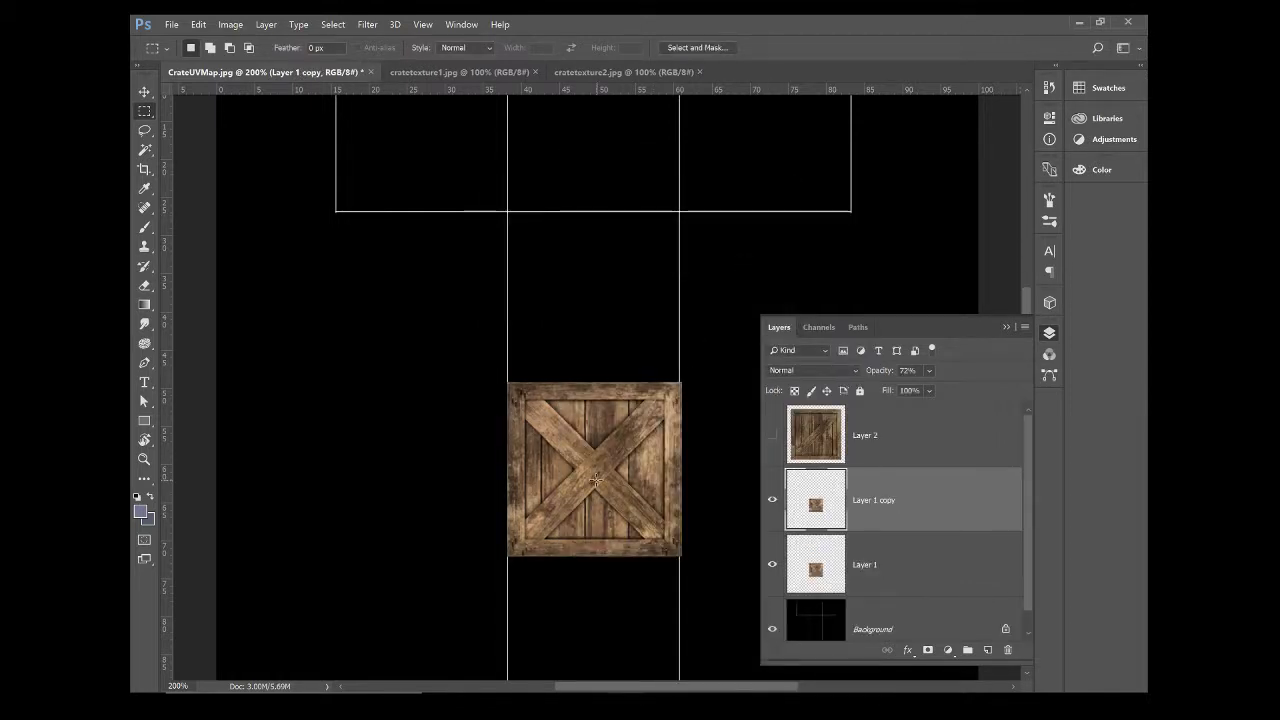
key(v)
drag(600, 505, 600, 170)
drag(652, 322, 641, 446)
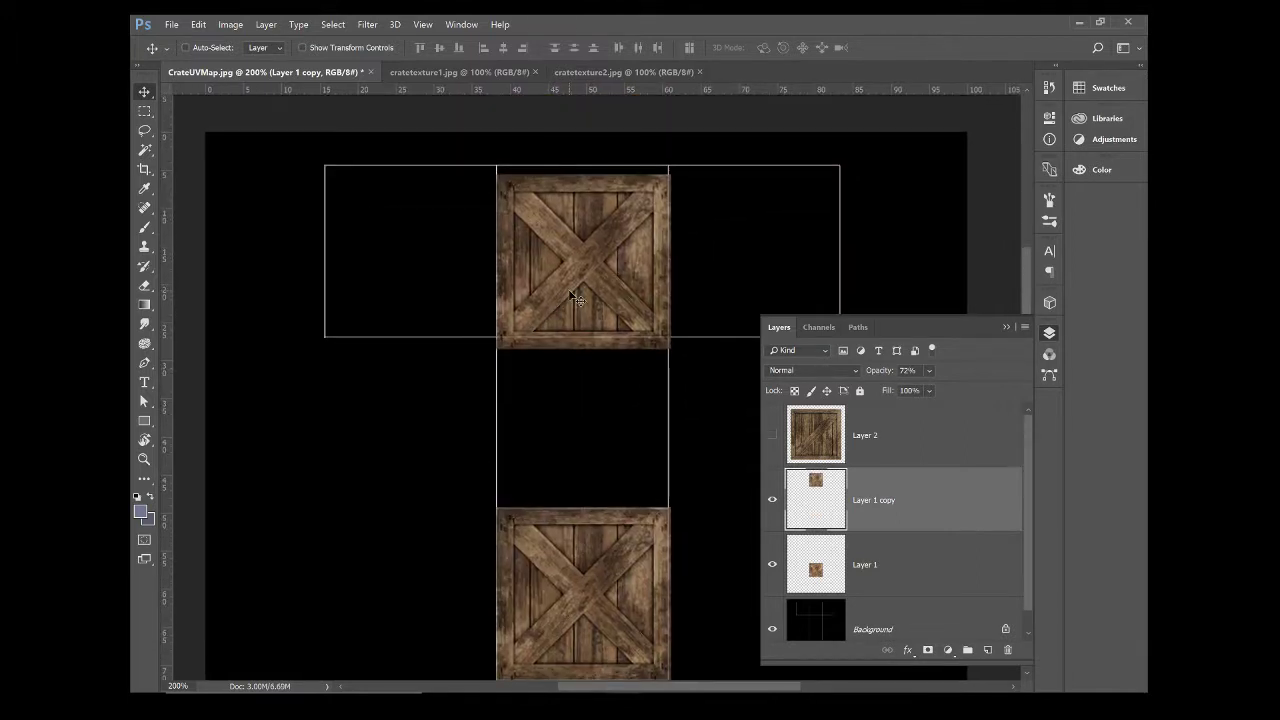
drag(577, 297, 572, 284)
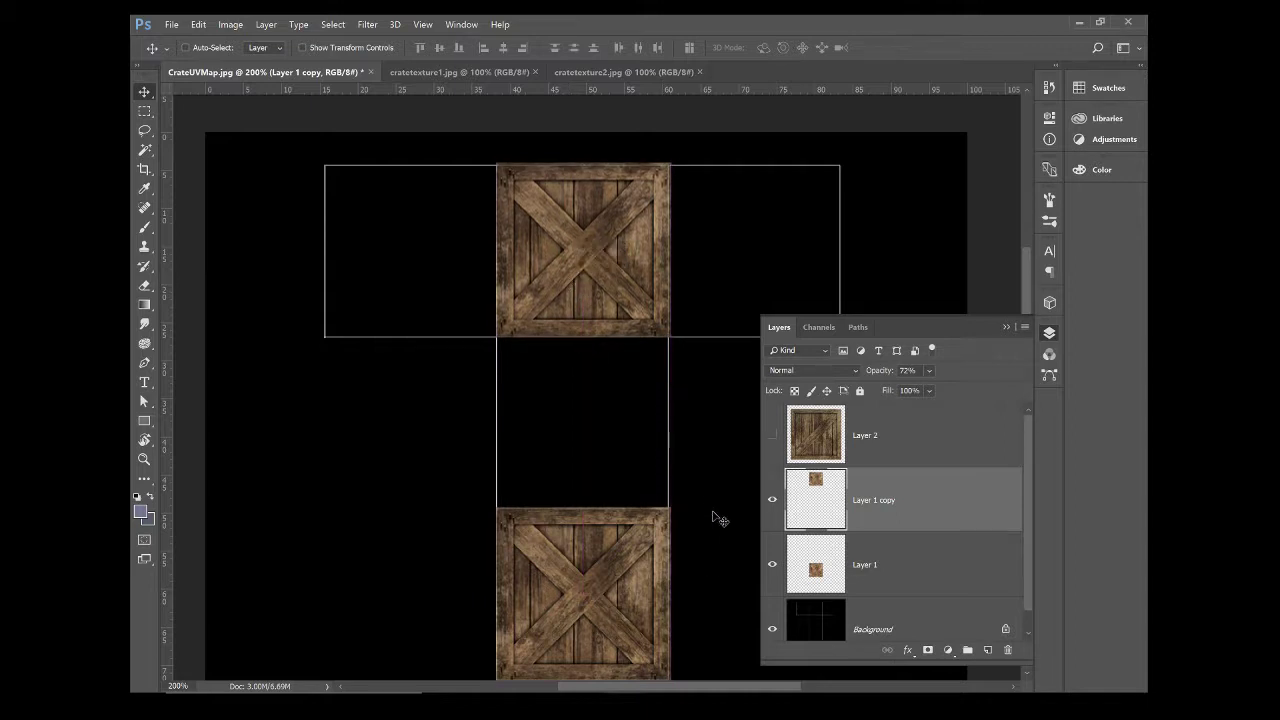
Step: Show Layer 2 and scale its single-diagonal crate down to about 24%, near the second square of the central column
click(808, 460)
click(773, 437)
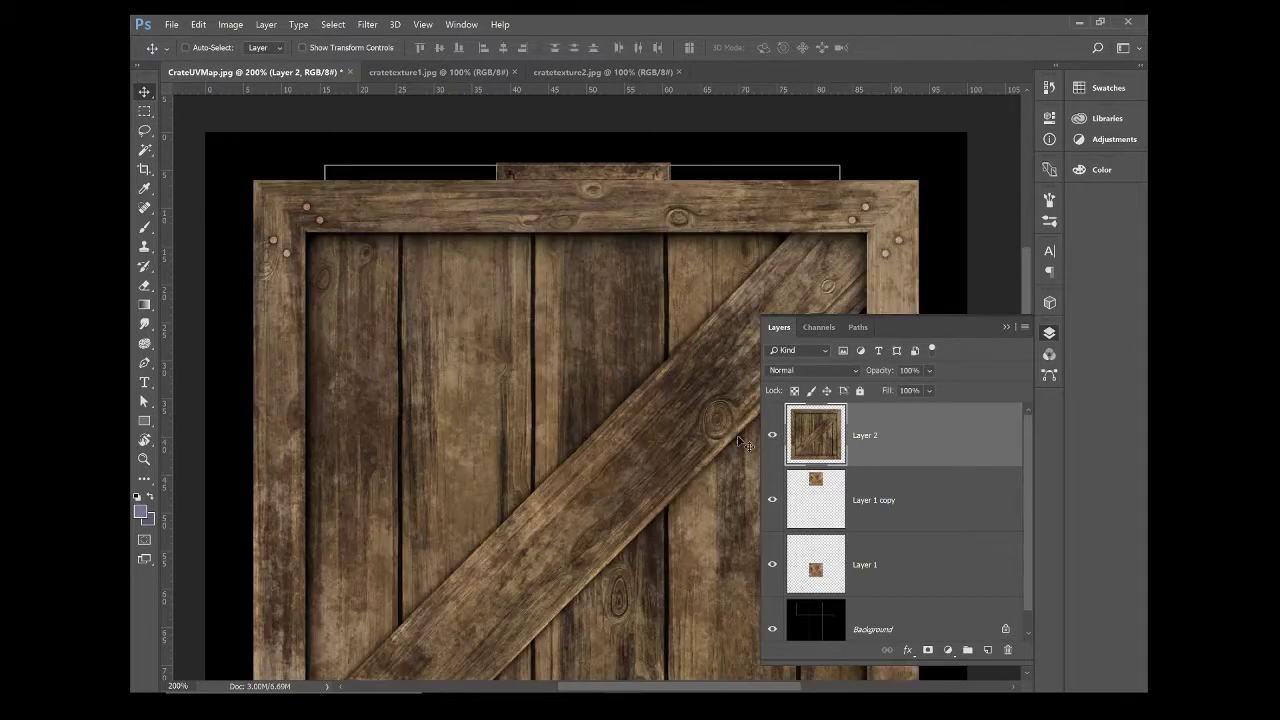
key(ctrl+t)
drag(254, 182, 657, 585)
drag(698, 636, 489, 342)
drag(448, 292, 548, 391)
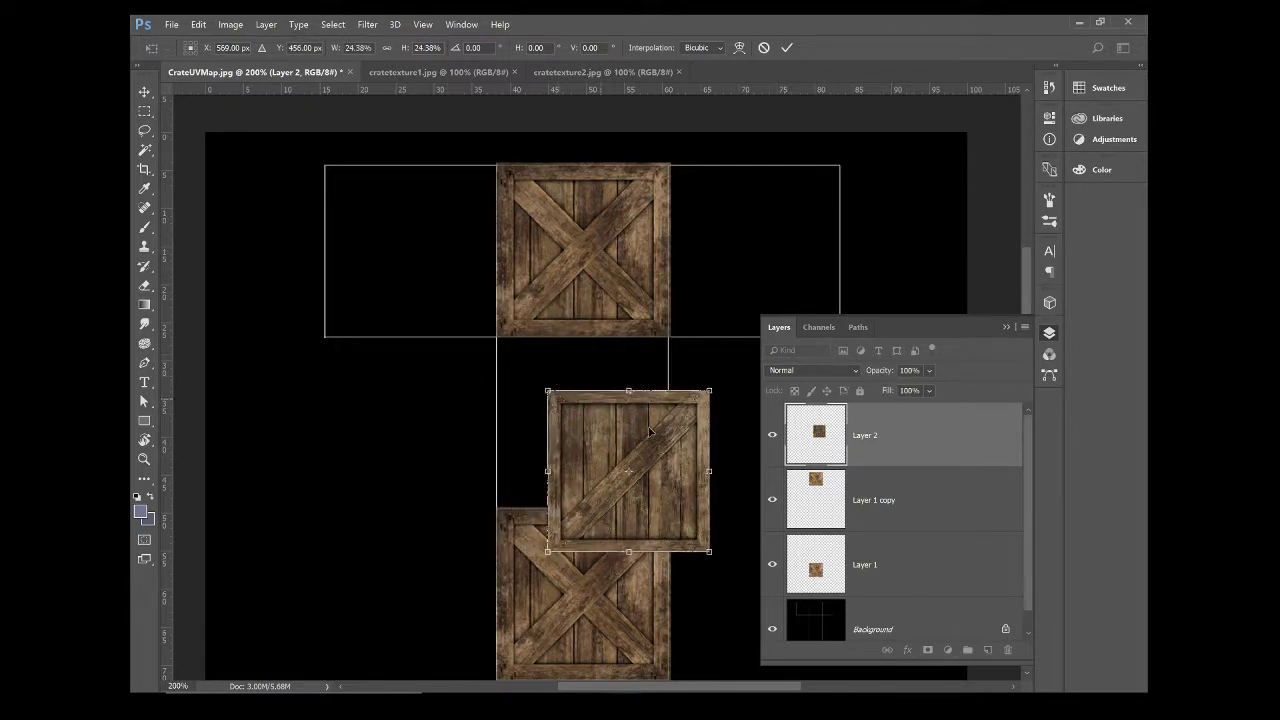
Step: Reduce Layer 2's opacity to 62% and fit its crate to the central column's second square at about 26.4% scale
drag(871, 371, 858, 375)
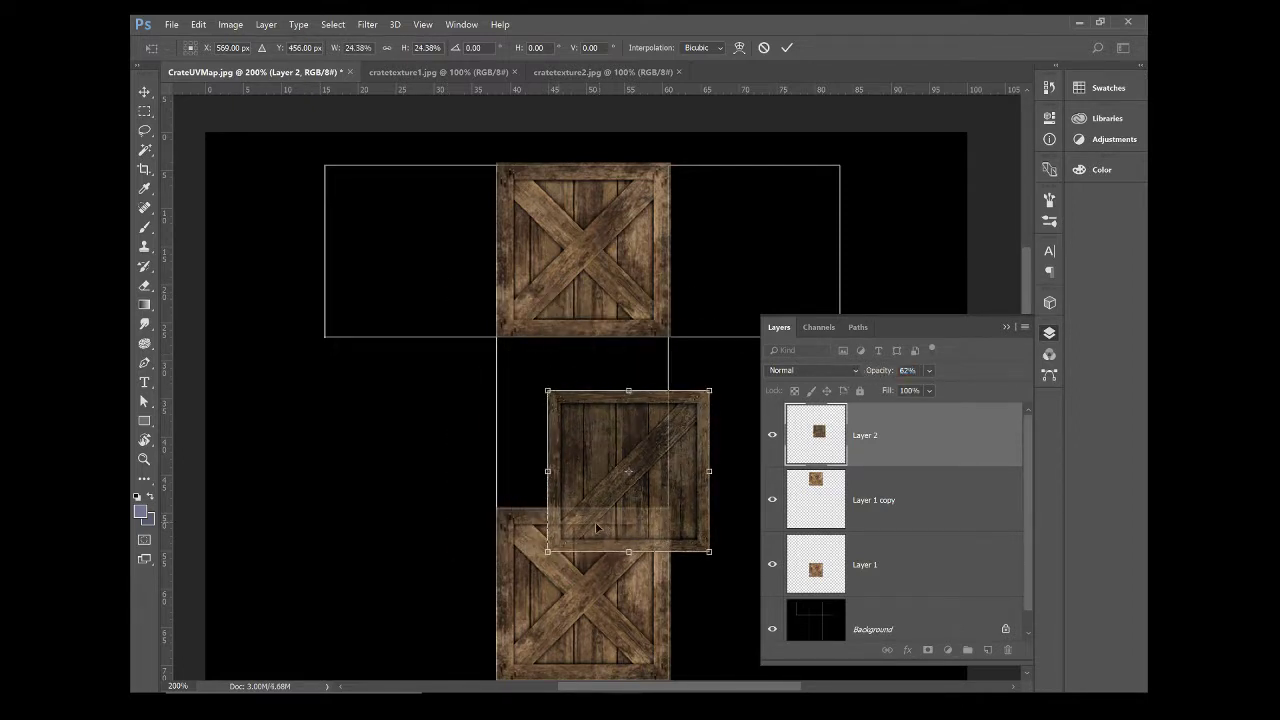
drag(600, 527, 550, 473)
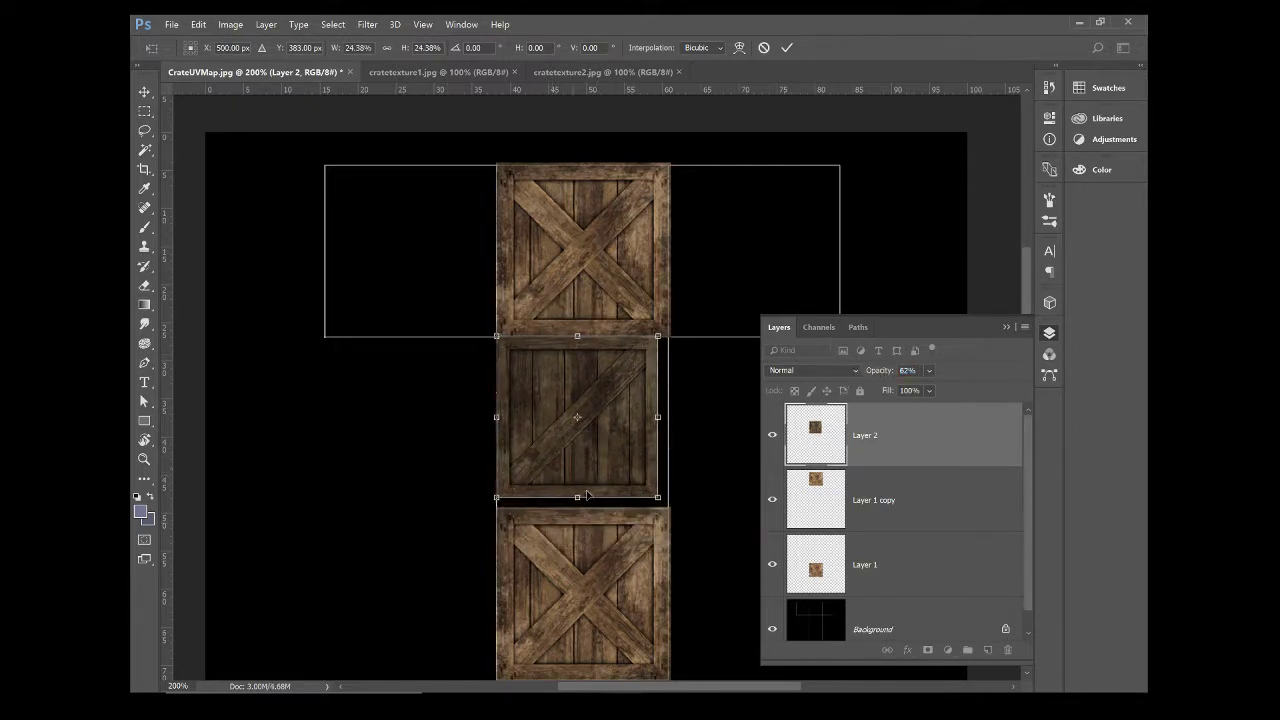
drag(660, 503, 616, 480)
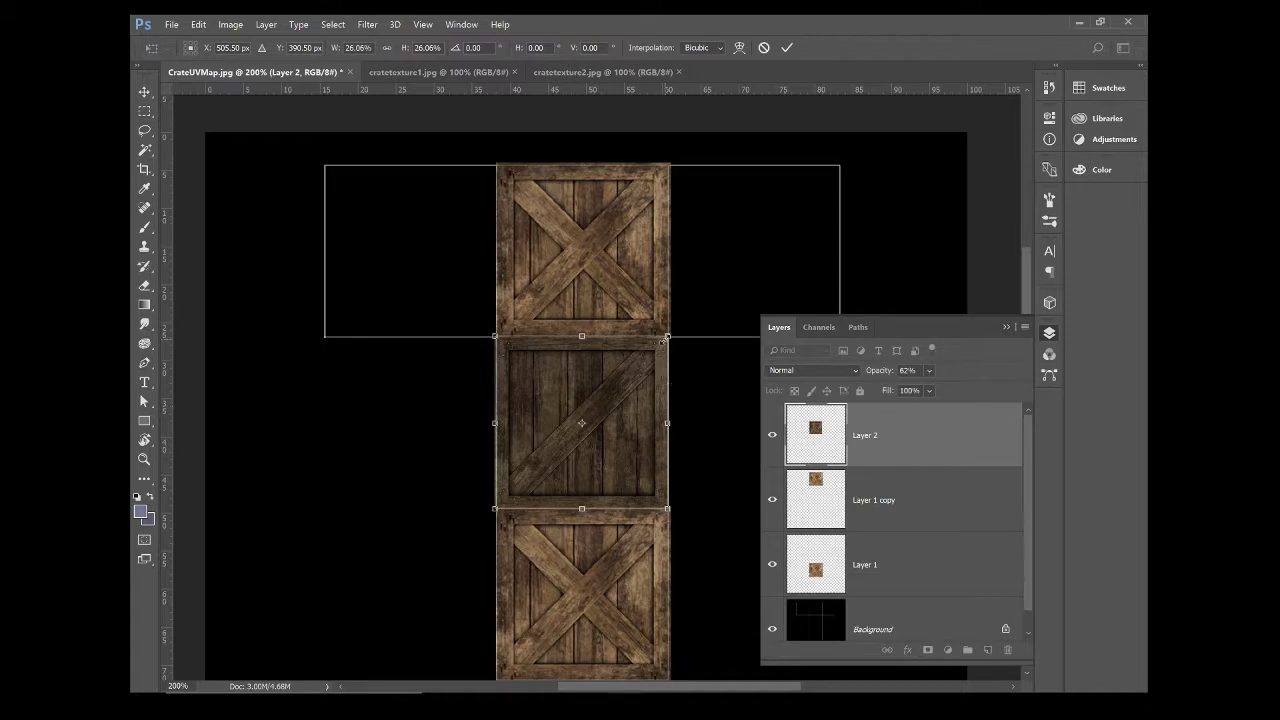
drag(667, 340, 670, 335)
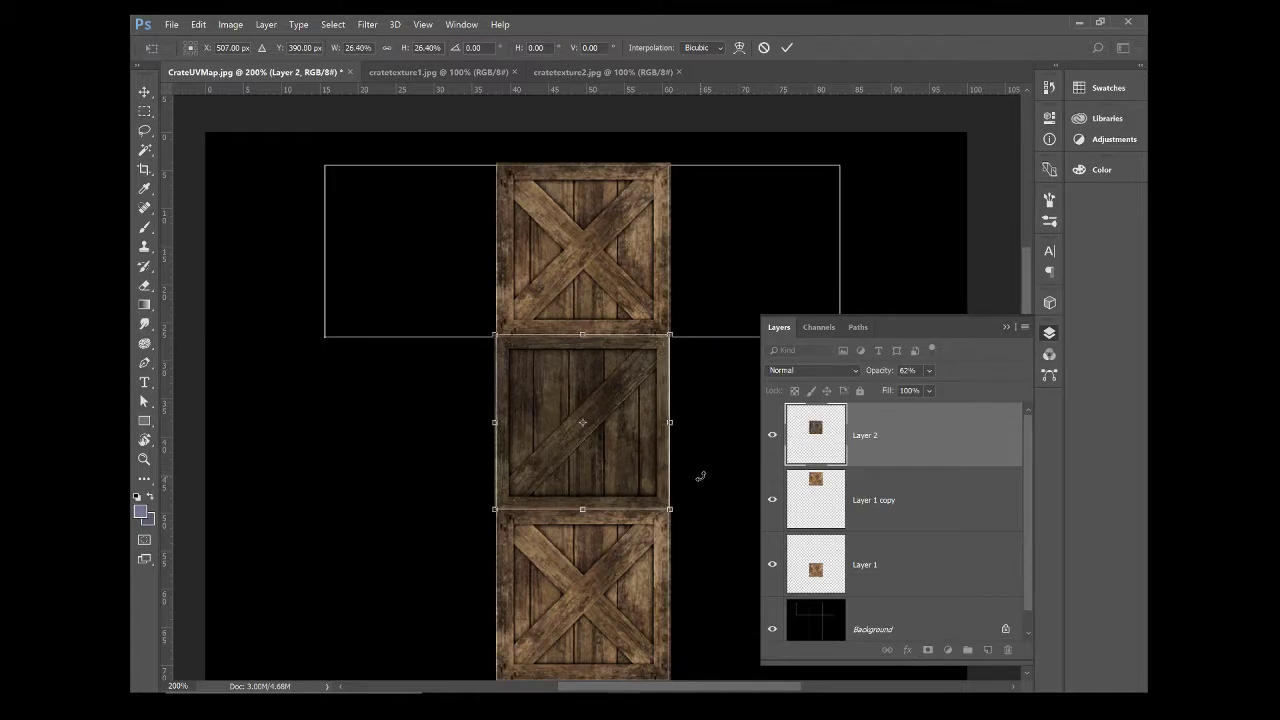
key(Return)
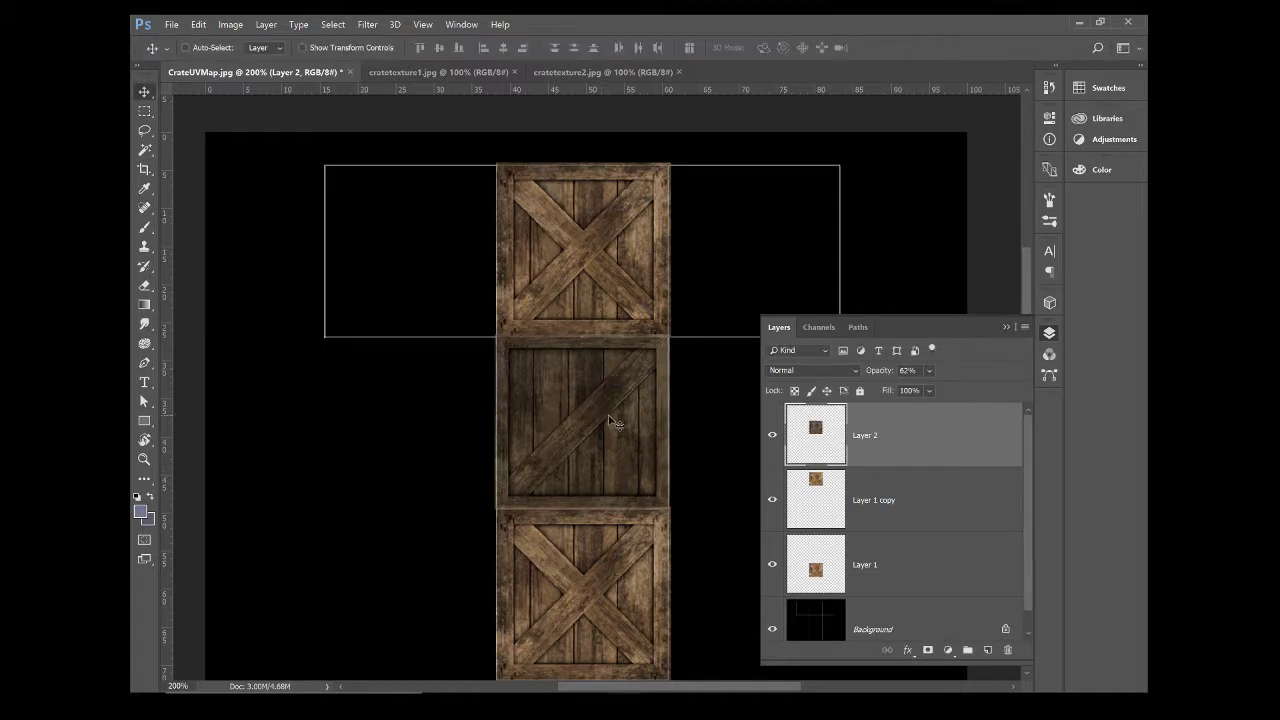
Step: Duplicate Layer 2 and place the copied crate over the UV square to the left of the top central crate
right_click(910, 451)
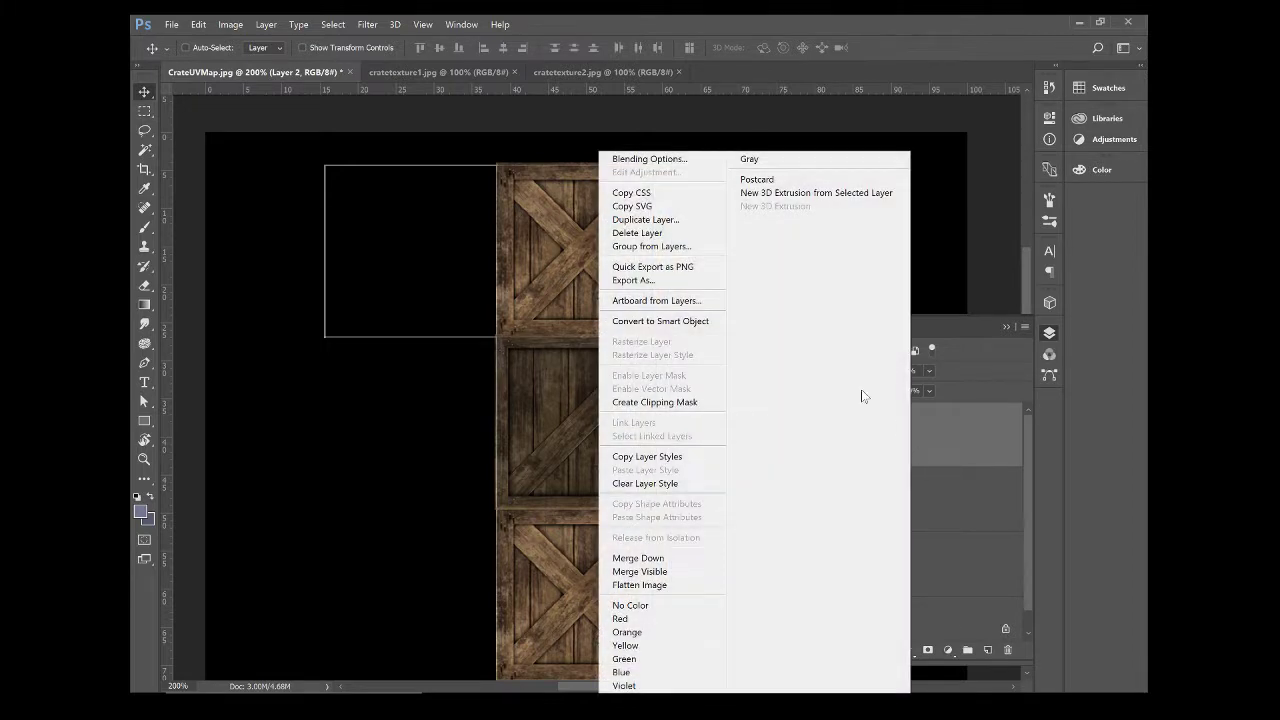
click(655, 222)
key(Return)
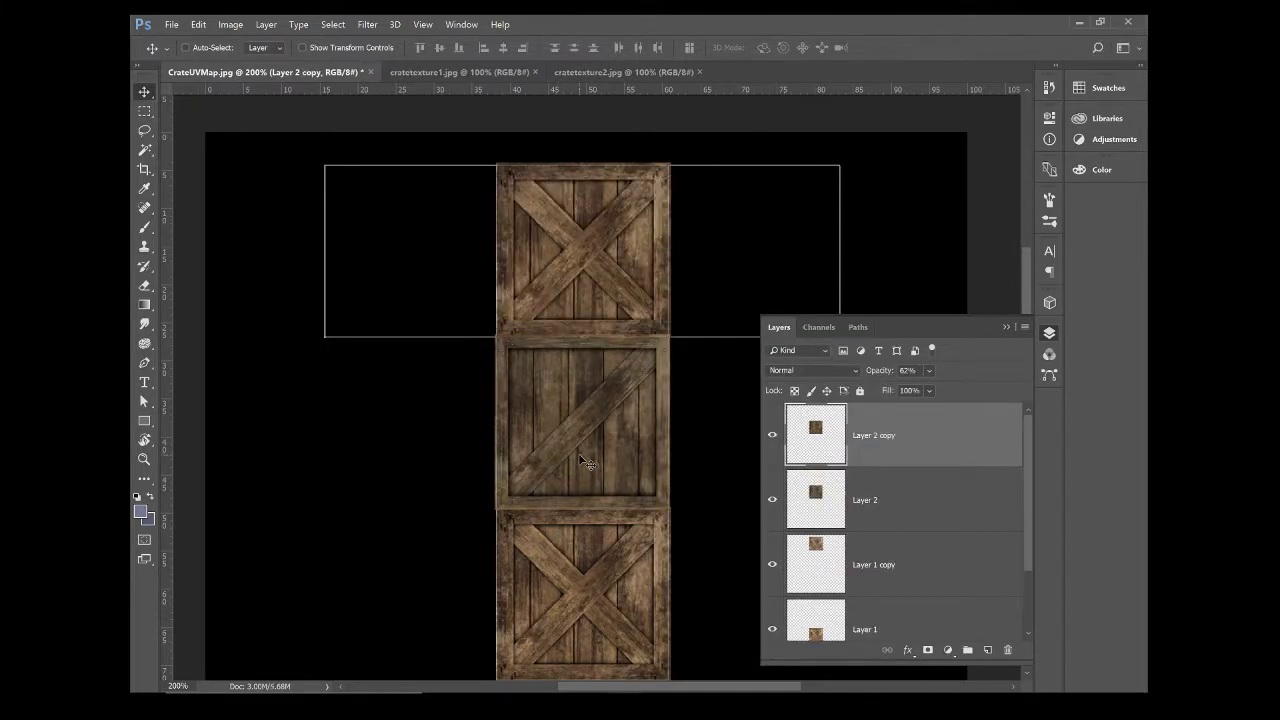
drag(578, 453, 405, 288)
Step: Duplicate Layer 2 copy and place the new crate over the UV square to the right of the top central crate
right_click(871, 428)
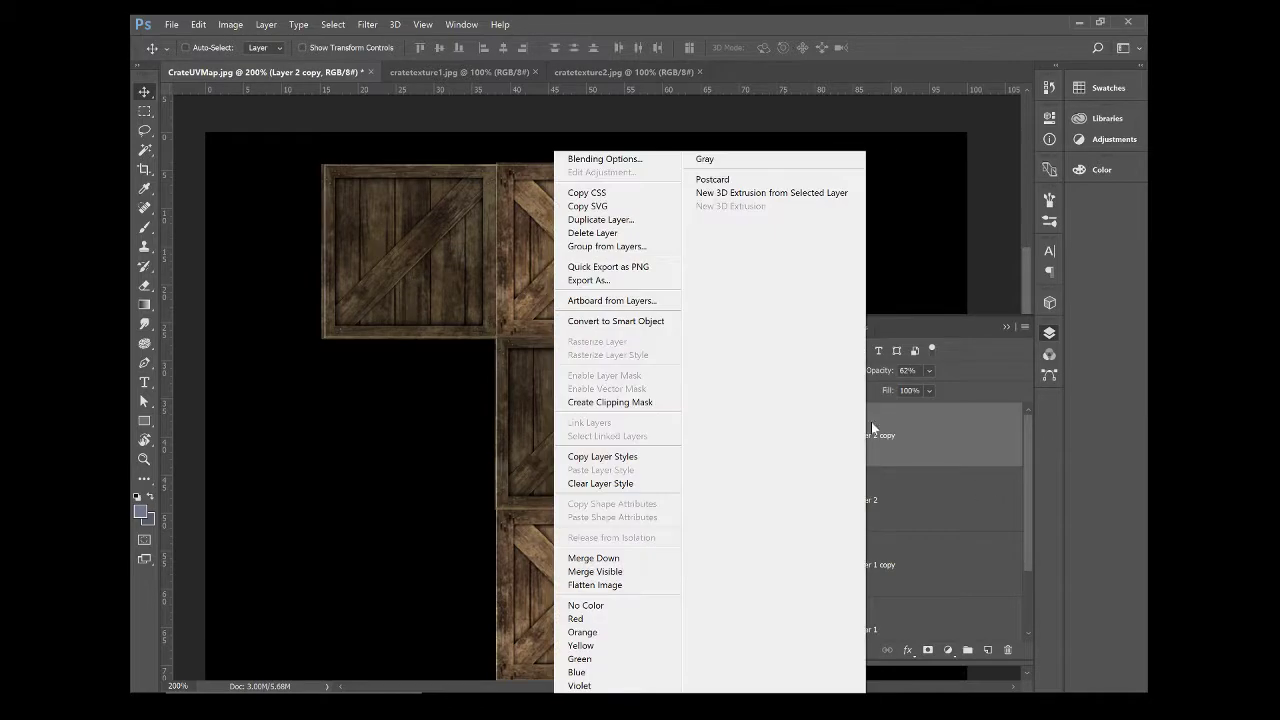
click(603, 219)
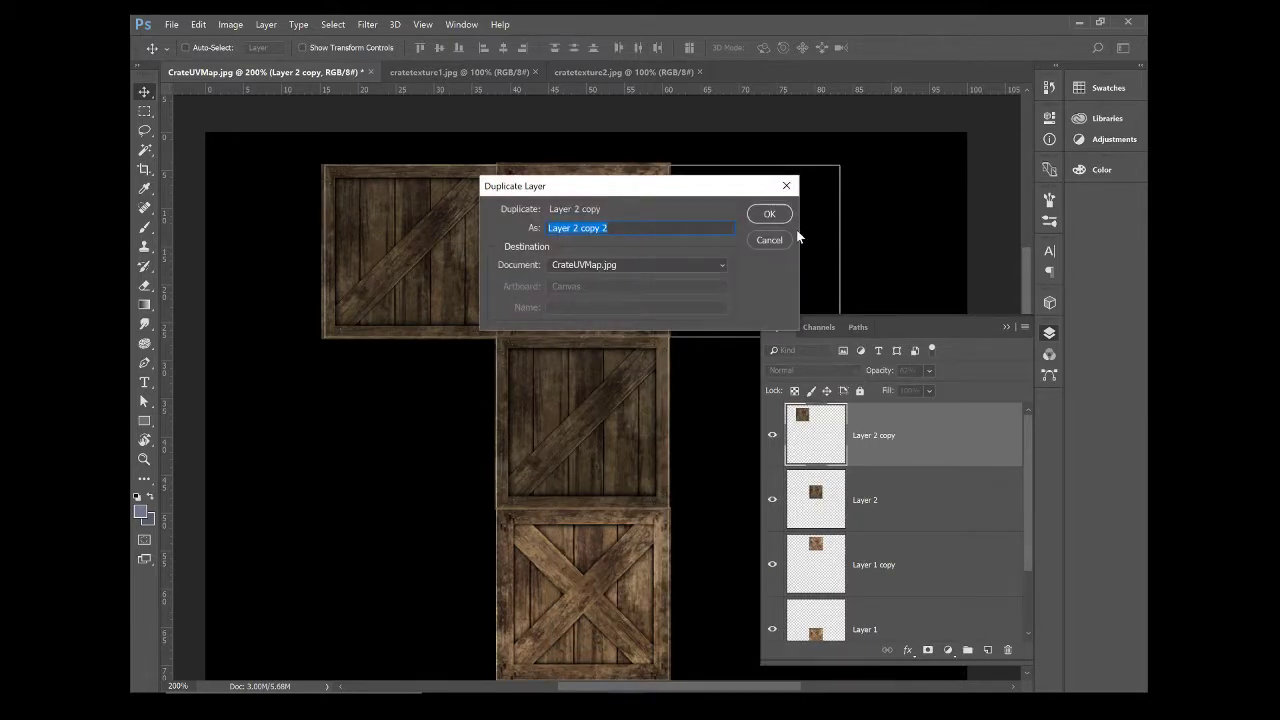
click(770, 215)
drag(406, 290, 754, 290)
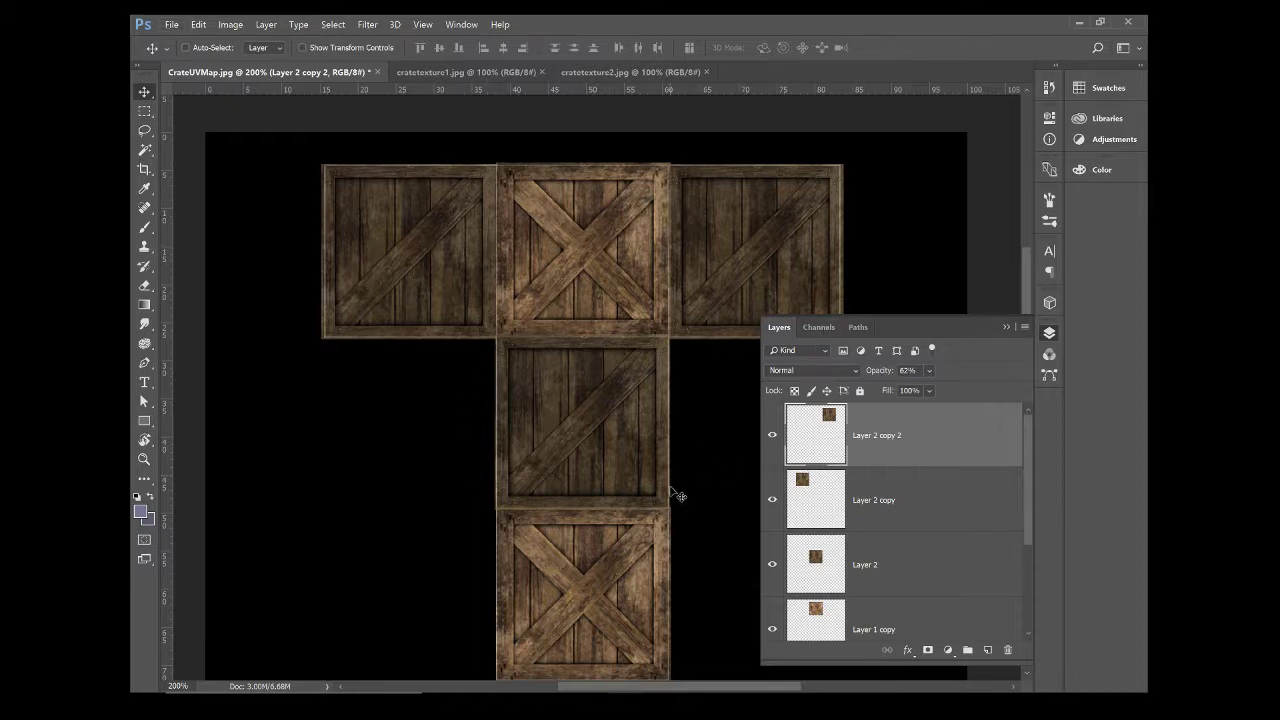
Step: Duplicate Layer 2 copy 2 and align the new crate with the lowest square of the UV map's central column
drag(714, 566, 711, 423)
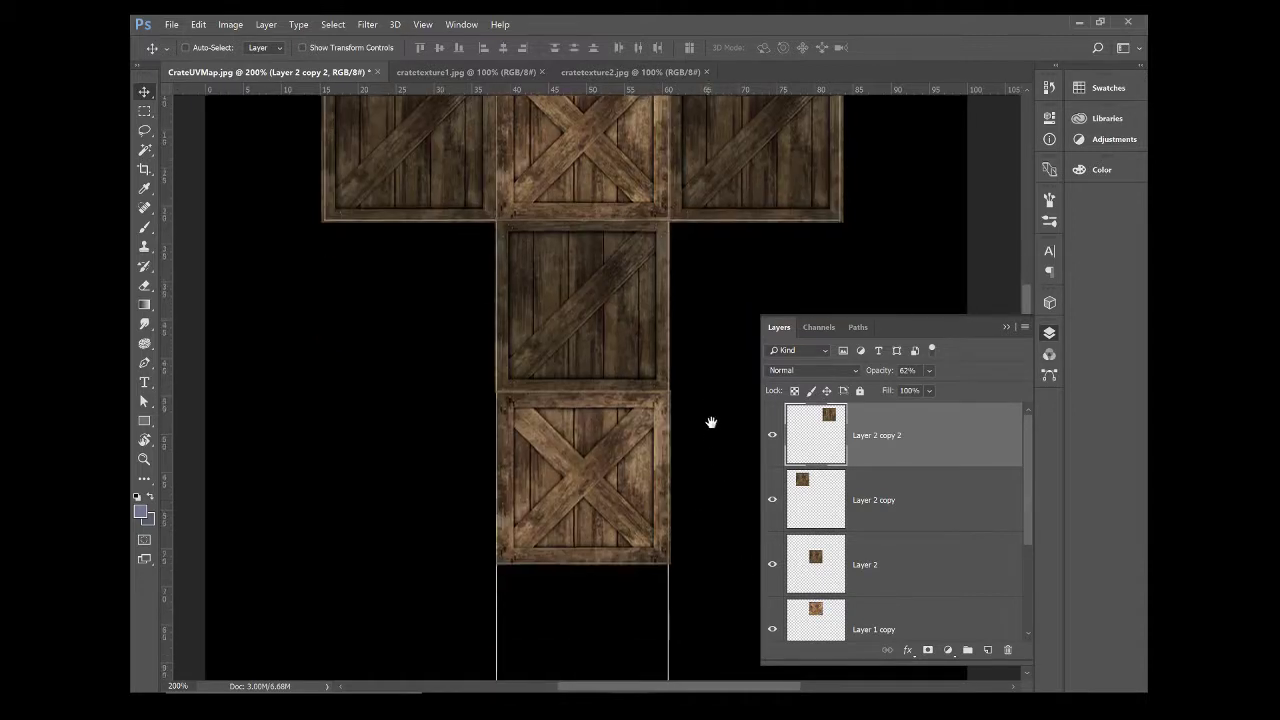
click(813, 594)
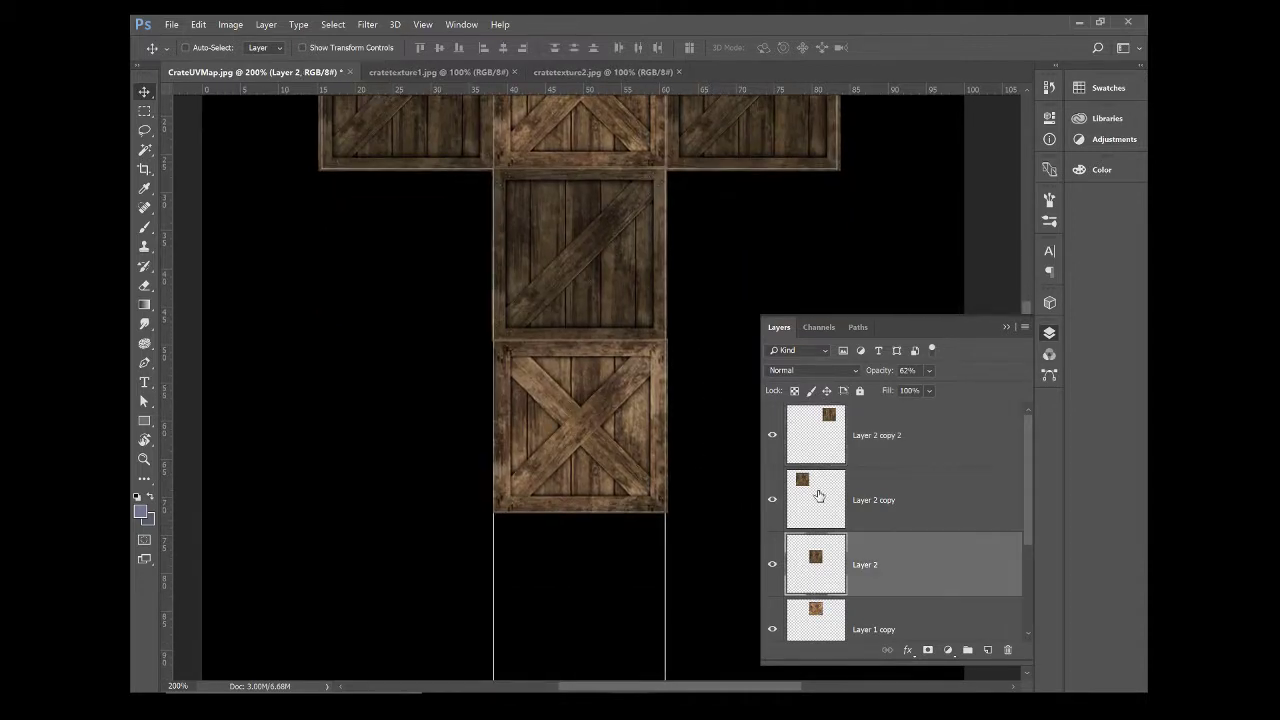
click(816, 500)
right_click(822, 424)
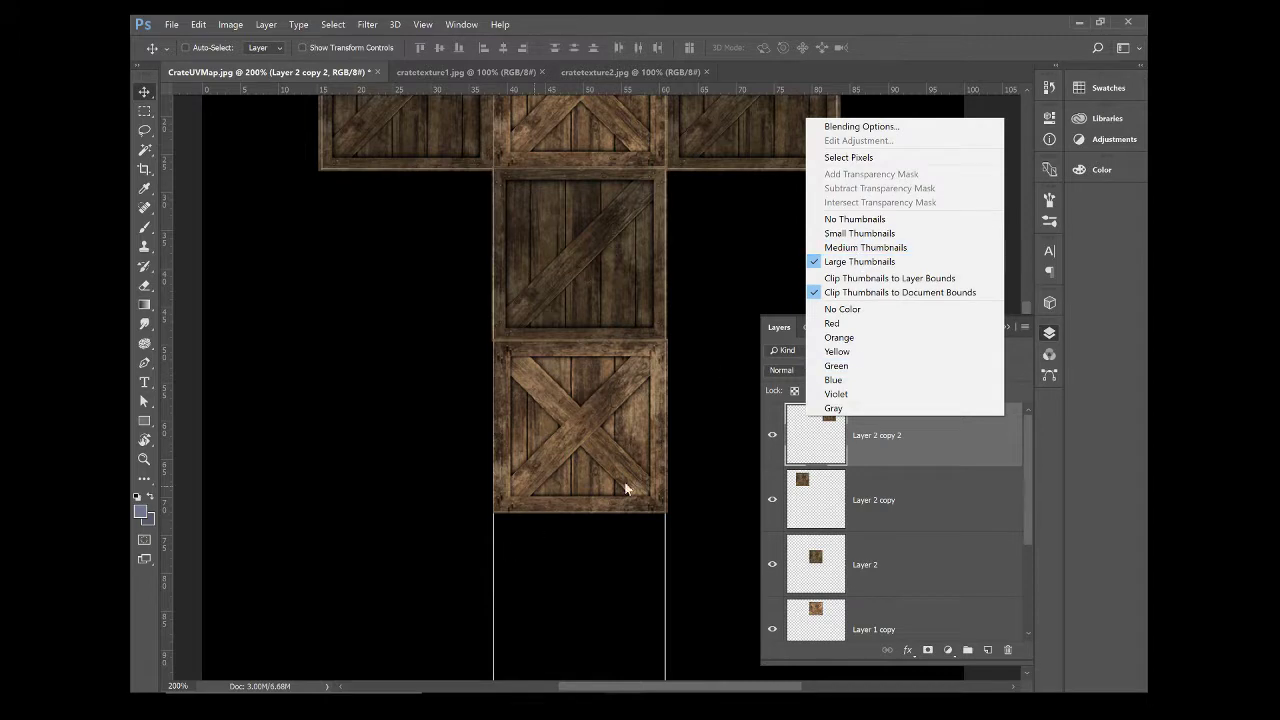
click(910, 482)
right_click(899, 441)
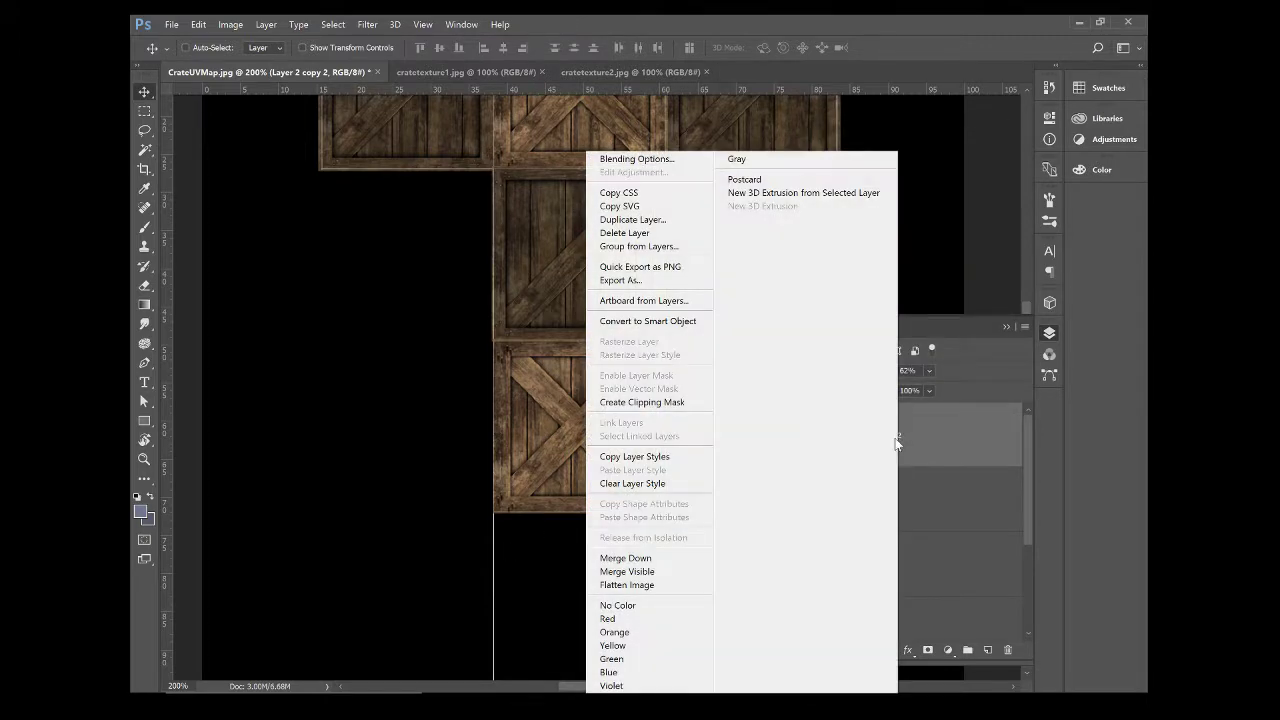
click(632, 219)
click(766, 214)
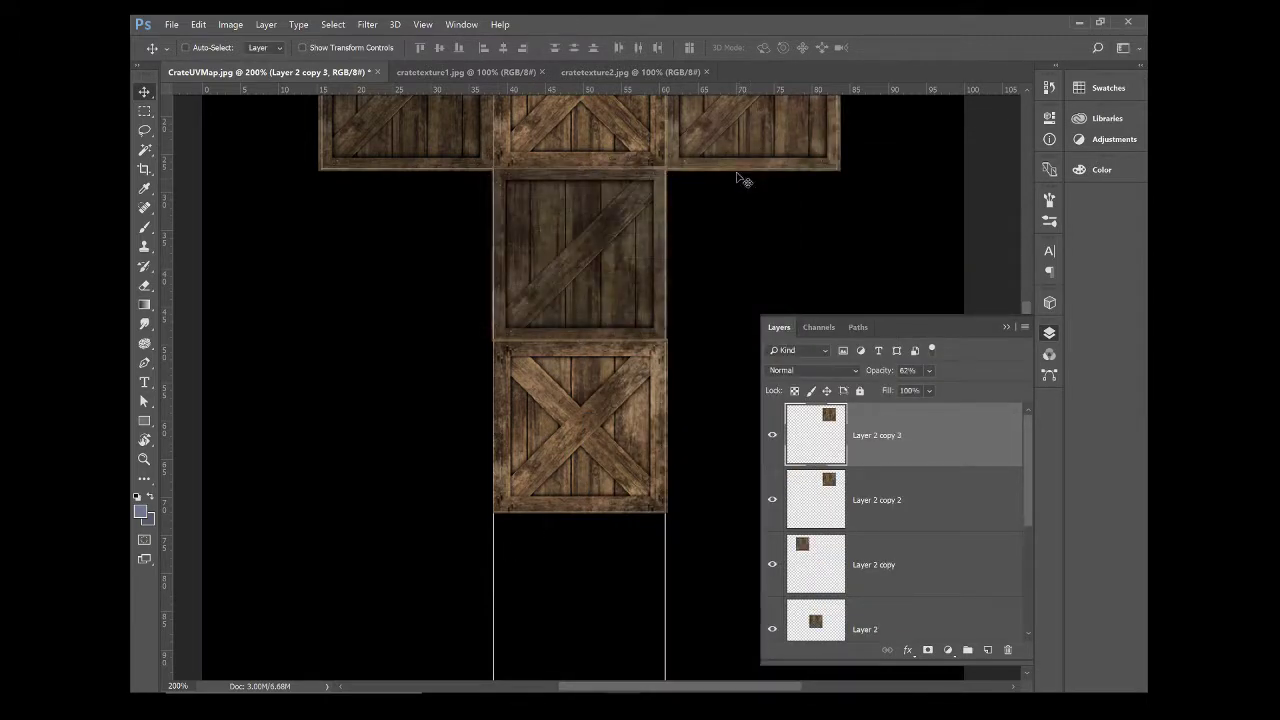
drag(747, 299, 568, 688)
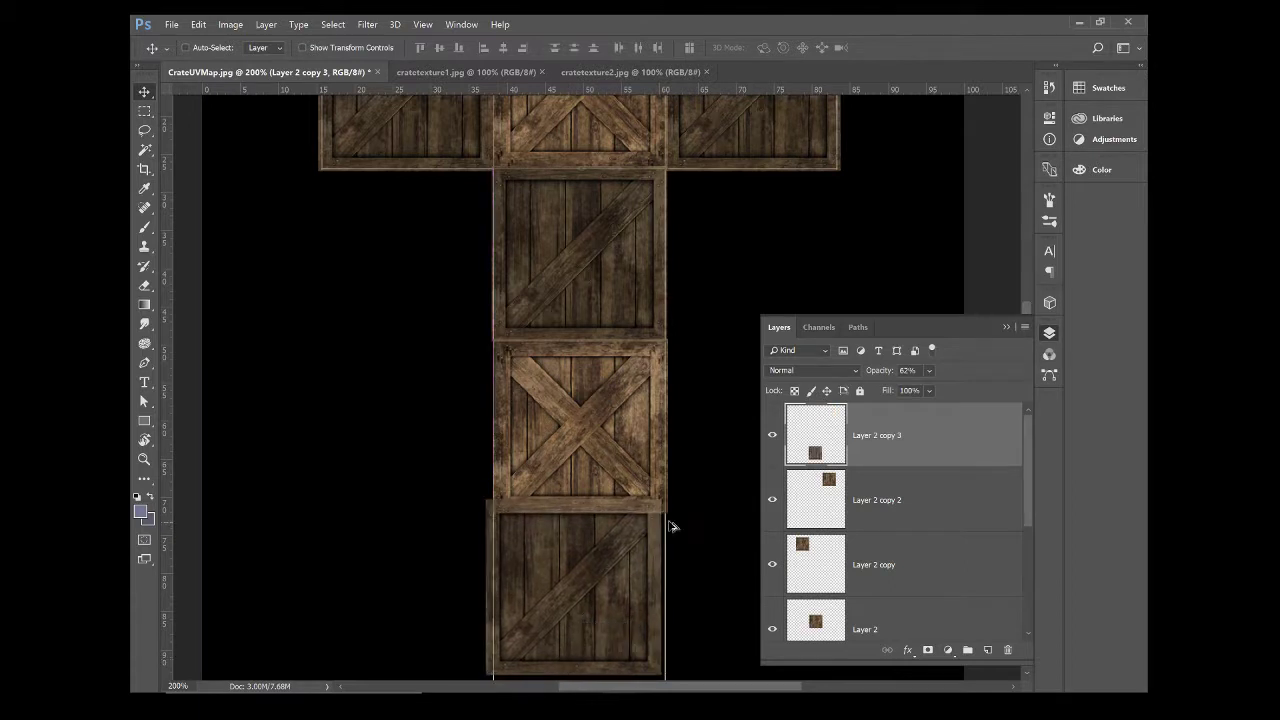
drag(701, 580, 692, 500)
drag(590, 495, 578, 527)
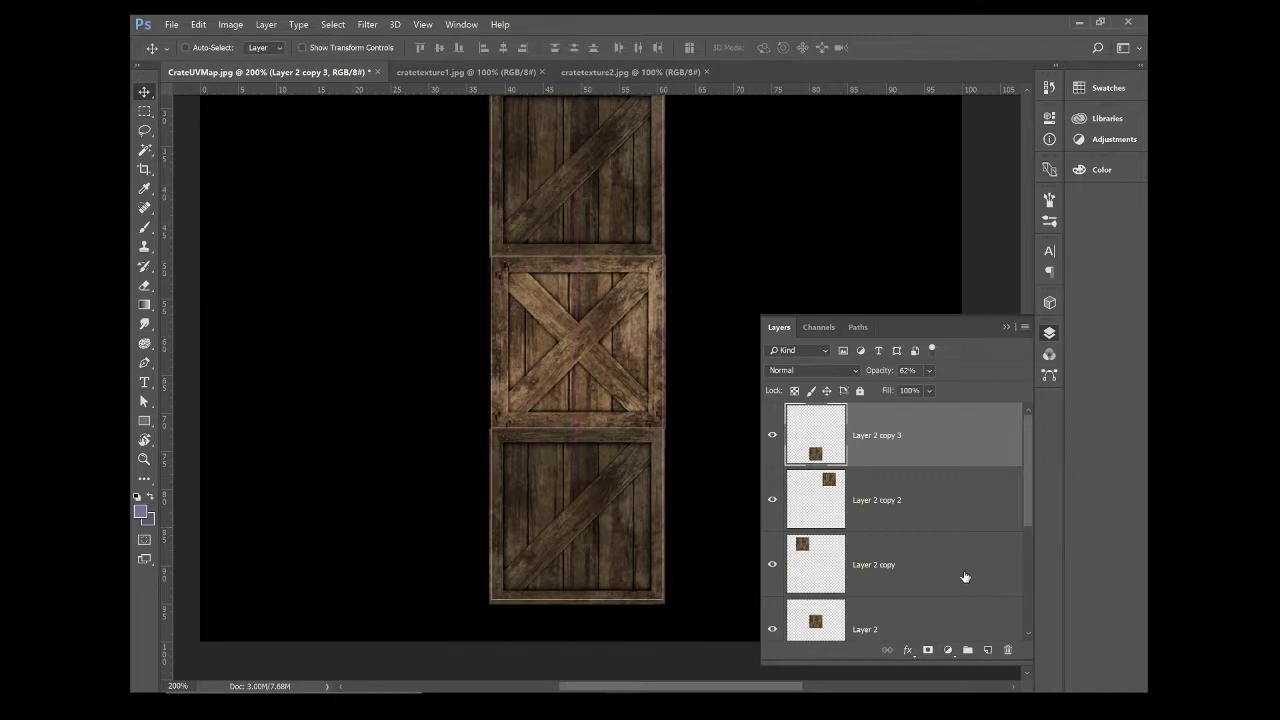
Step: Restore the opacity of Layer 2 and its three copies to 100%
drag(882, 371, 1025, 385)
click(888, 503)
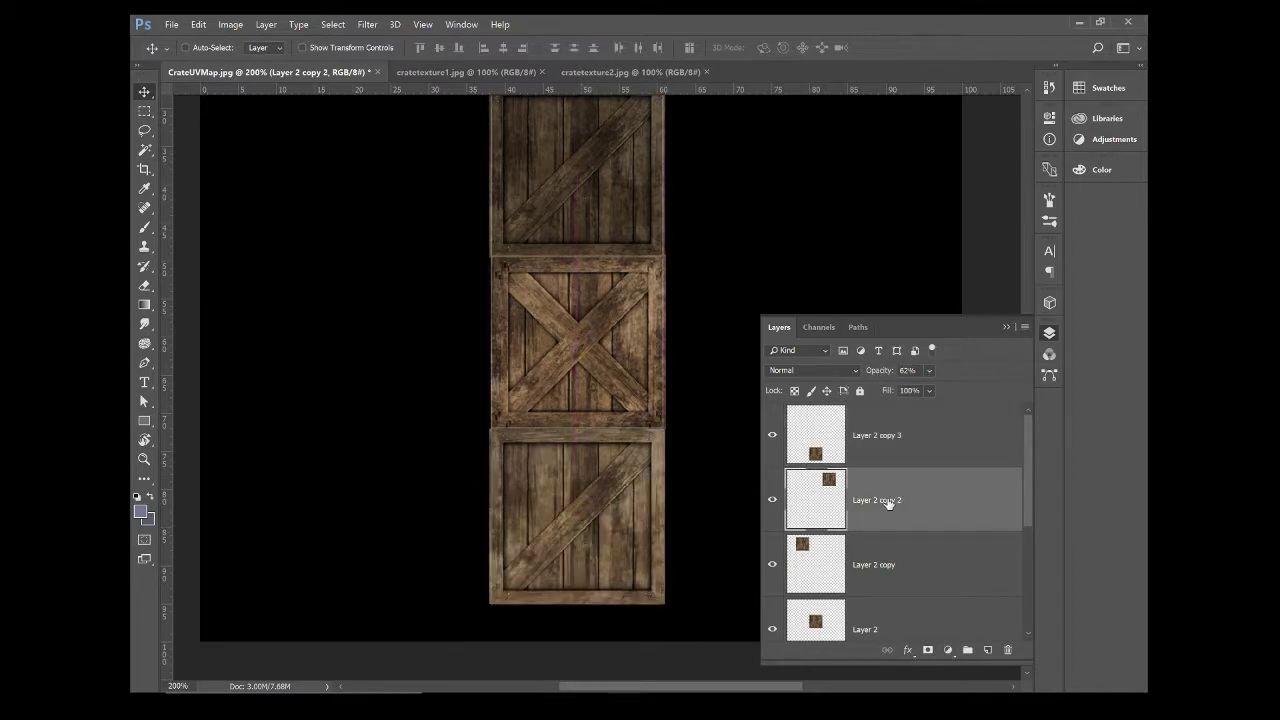
drag(882, 376, 1014, 378)
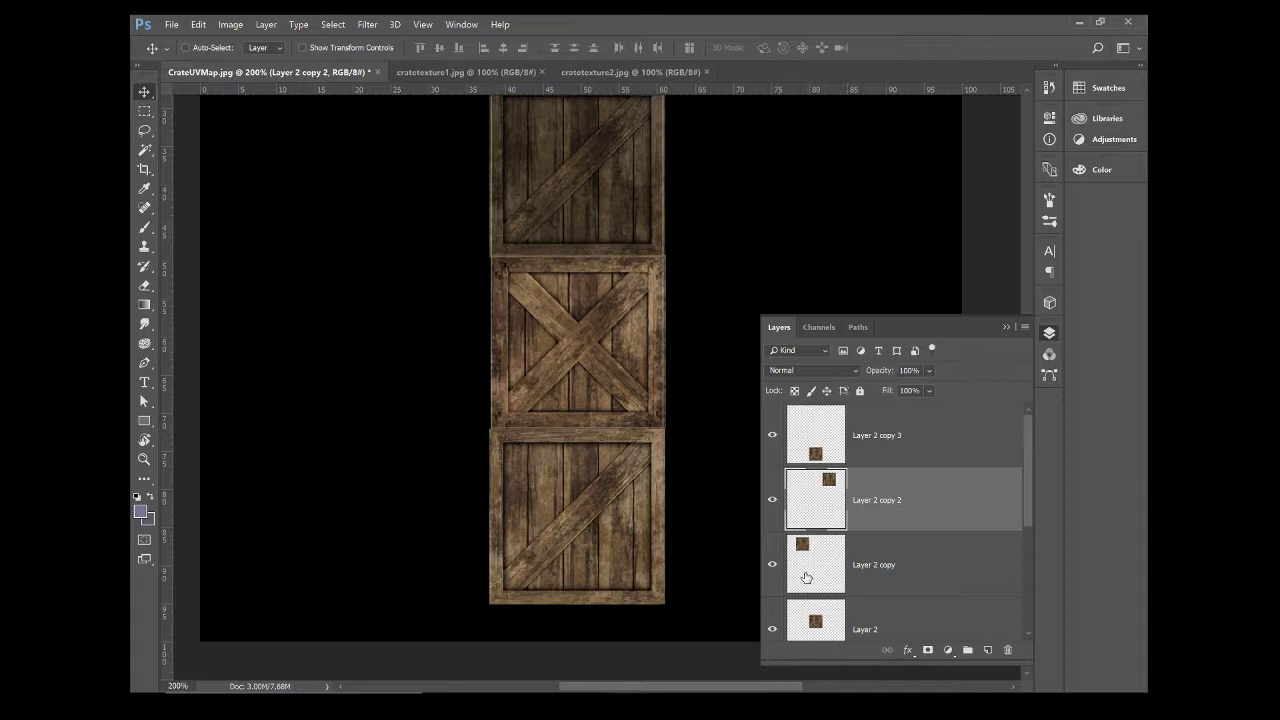
click(869, 570)
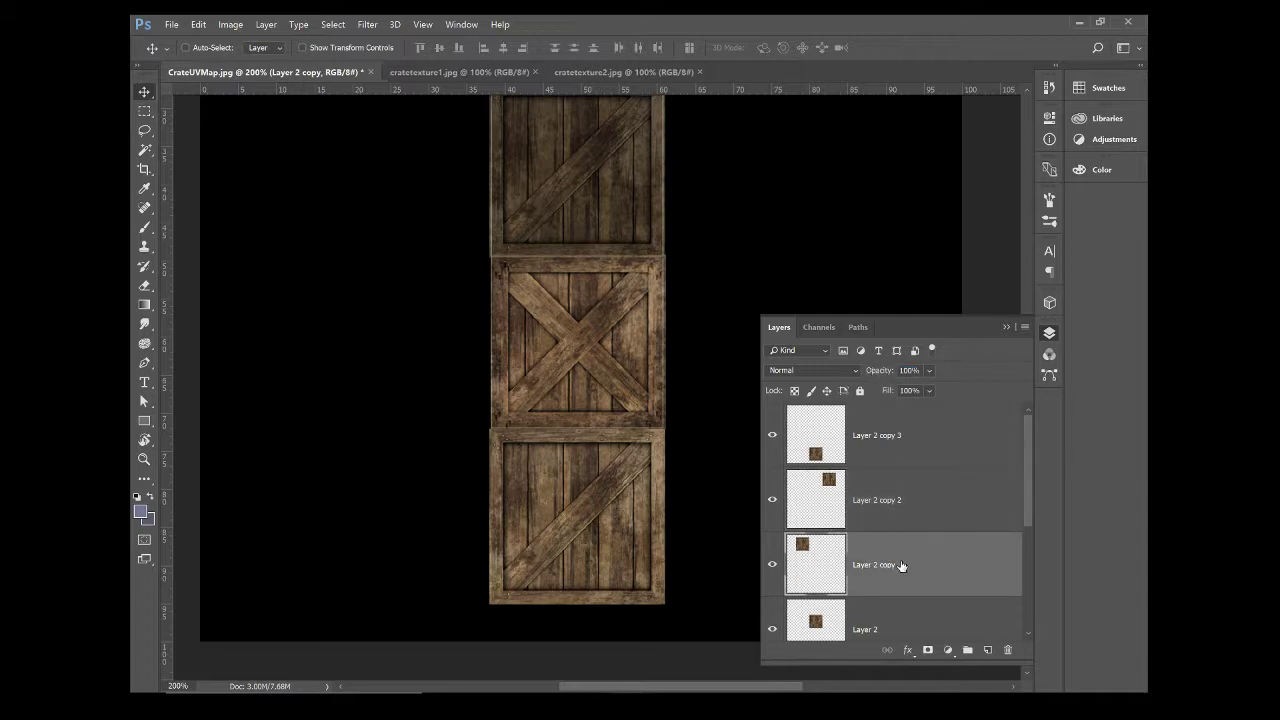
click(897, 619)
drag(884, 378, 1010, 378)
Step: Restore the opacity of Layer 1 copy and Layer 1 to 100%
scroll(1026, 471, down, 3)
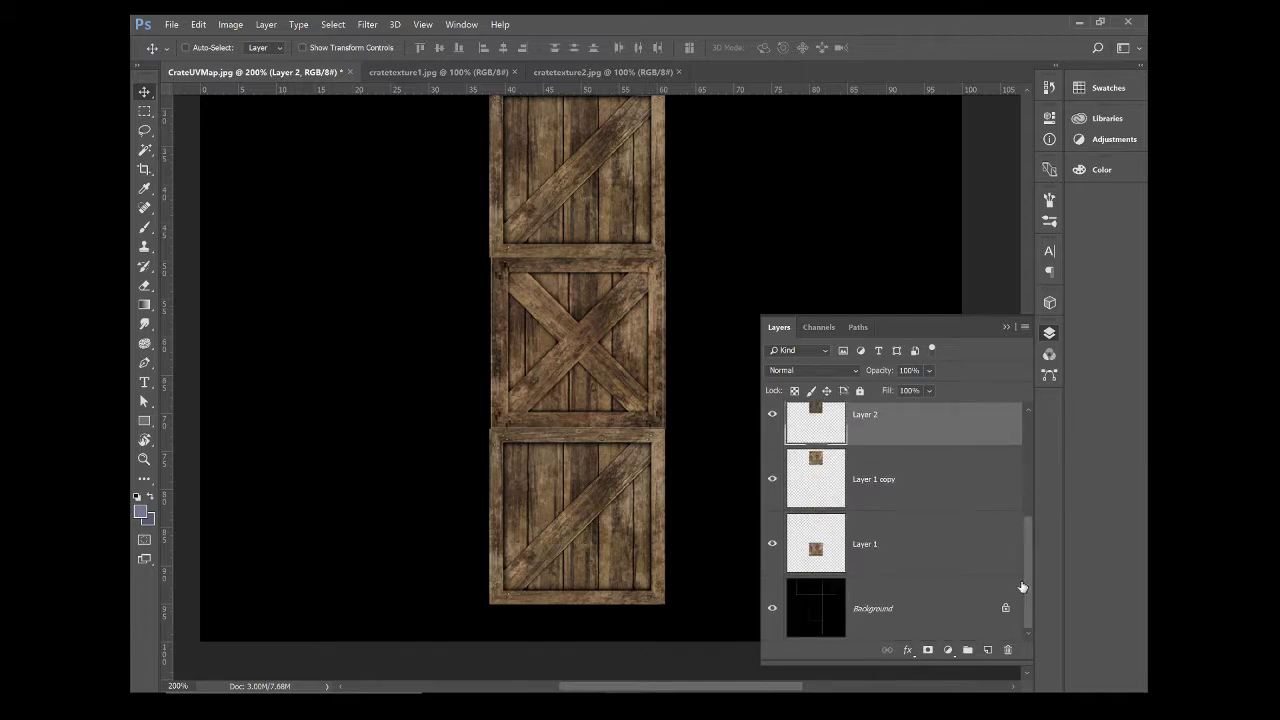
click(878, 478)
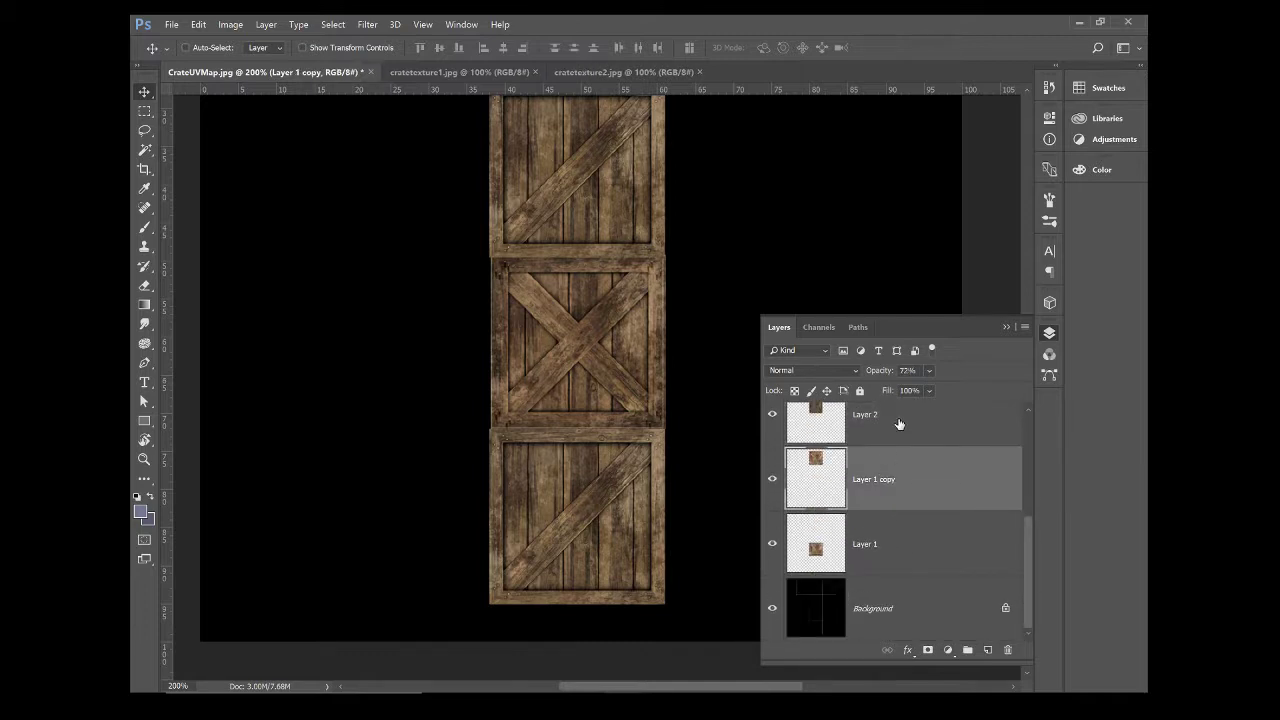
click(885, 560)
drag(1053, 383, 1024, 527)
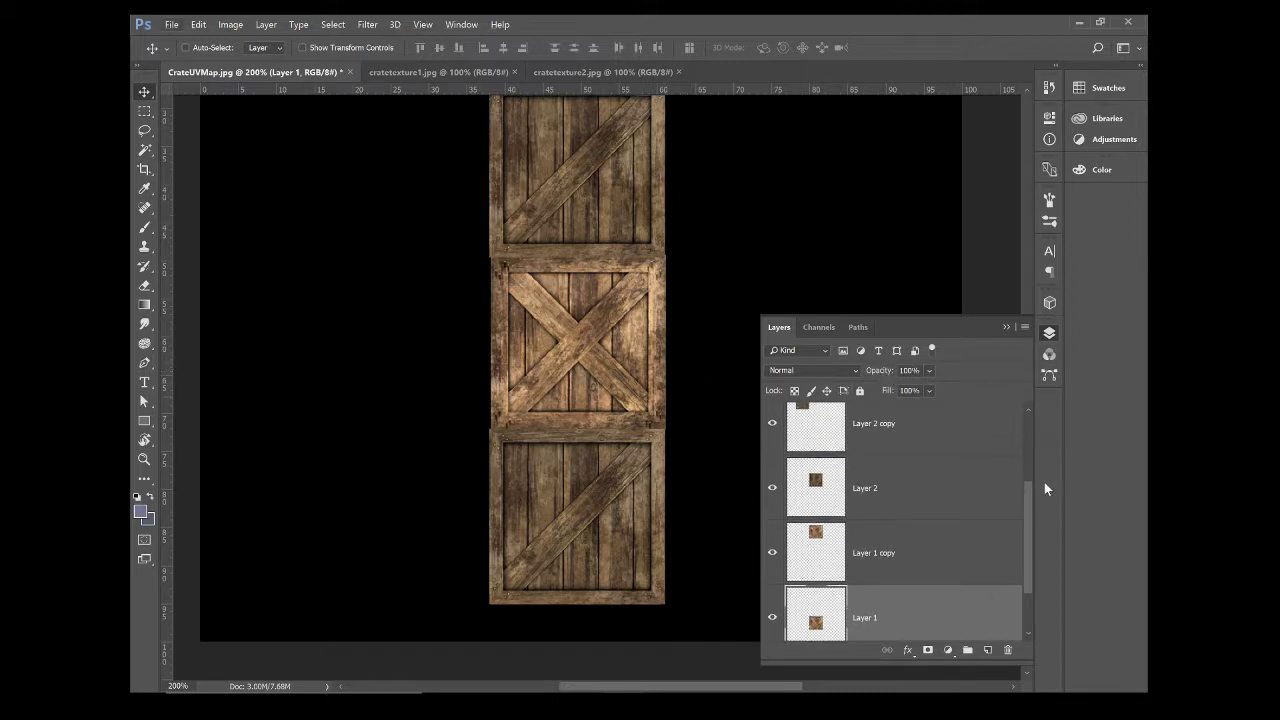
Step: Select all six crate layers, from Layer 1 up to Layer 2 copy 3, and put them in one group
drag(1027, 486, 1030, 412)
shift+click(930, 432)
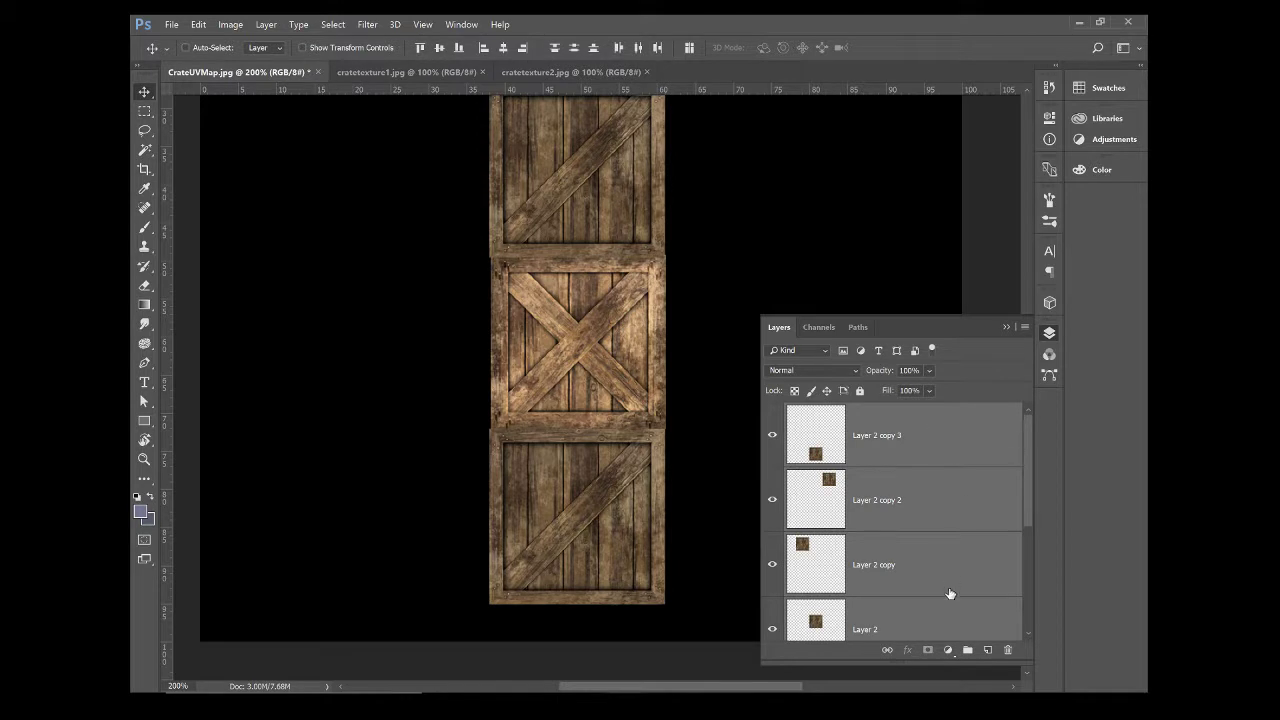
click(967, 651)
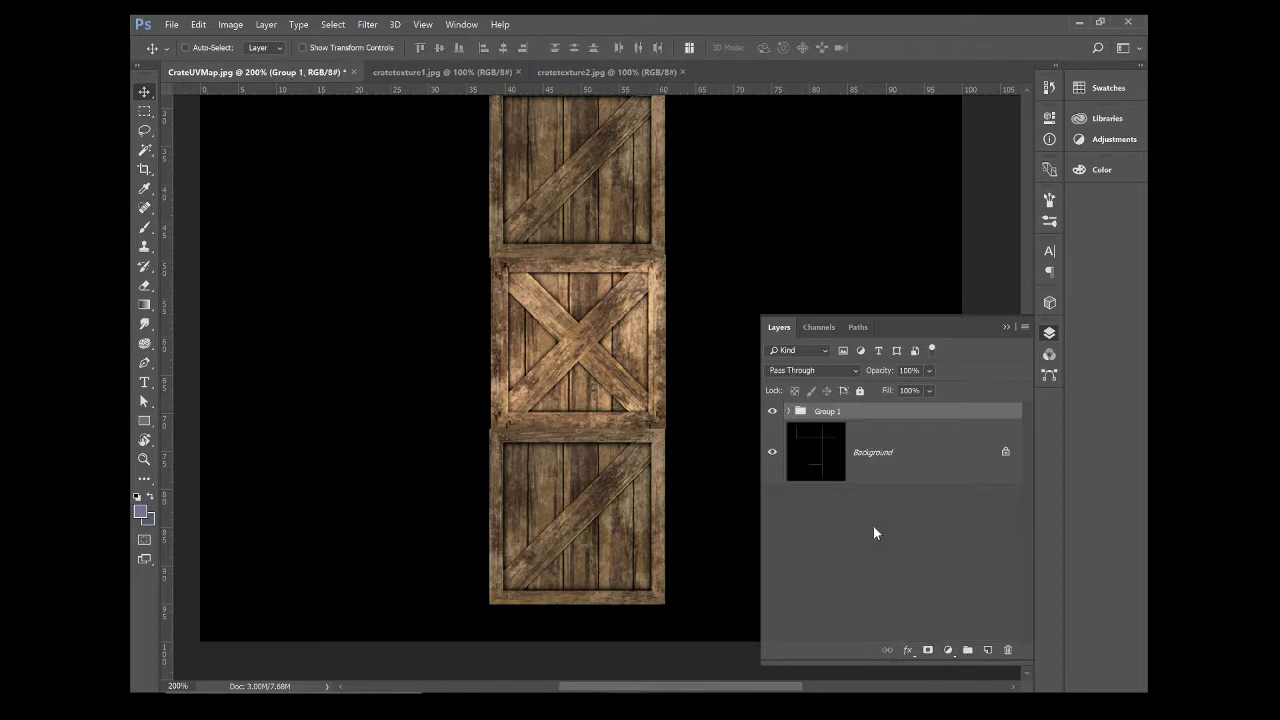
Step: Toggle Group 1's visibility to compare the crates with the UV lines, and hide the Background layer
click(772, 412)
click(772, 412)
drag(683, 305, 674, 472)
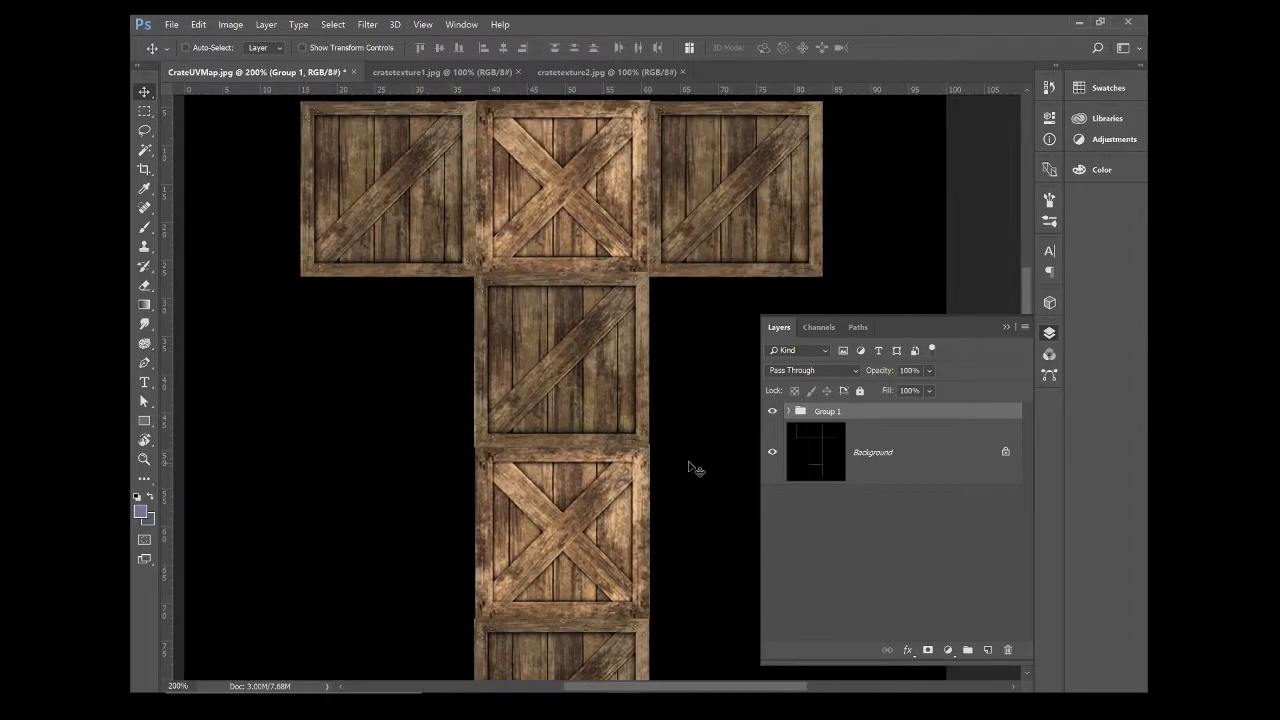
scroll(674, 474, down, 1)
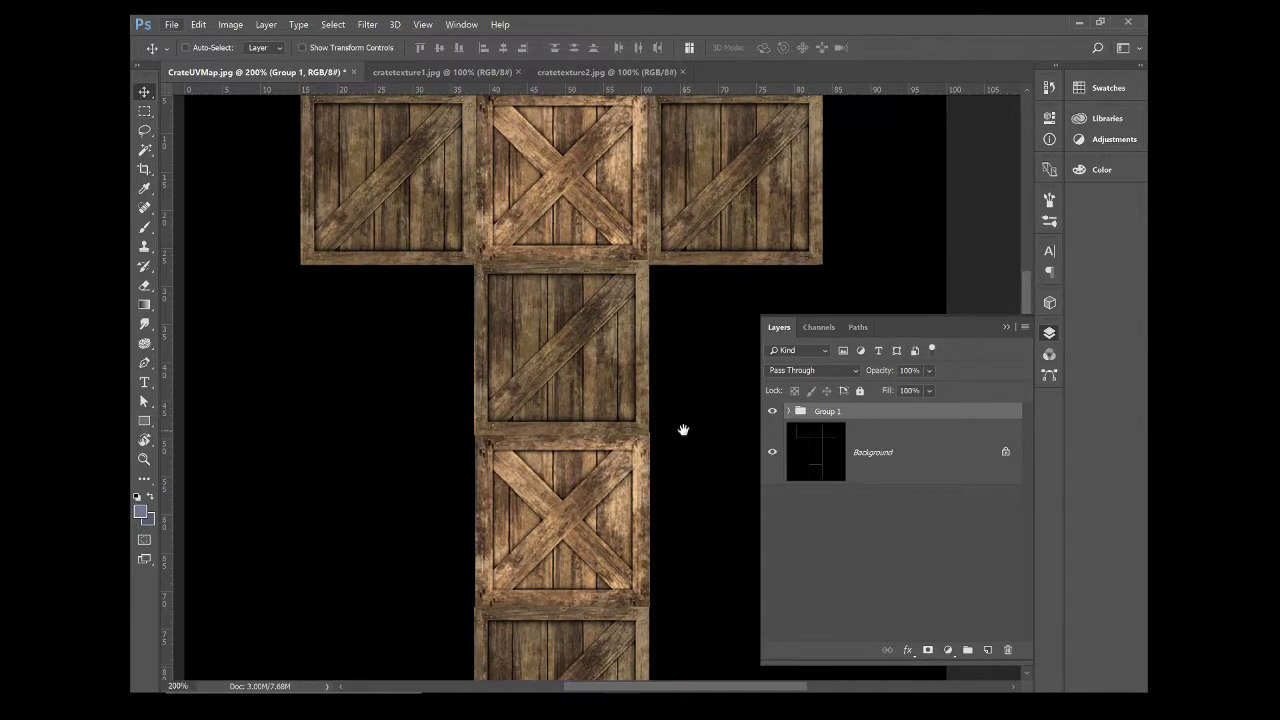
scroll(683, 431, up, 1)
click(772, 412)
click(772, 412)
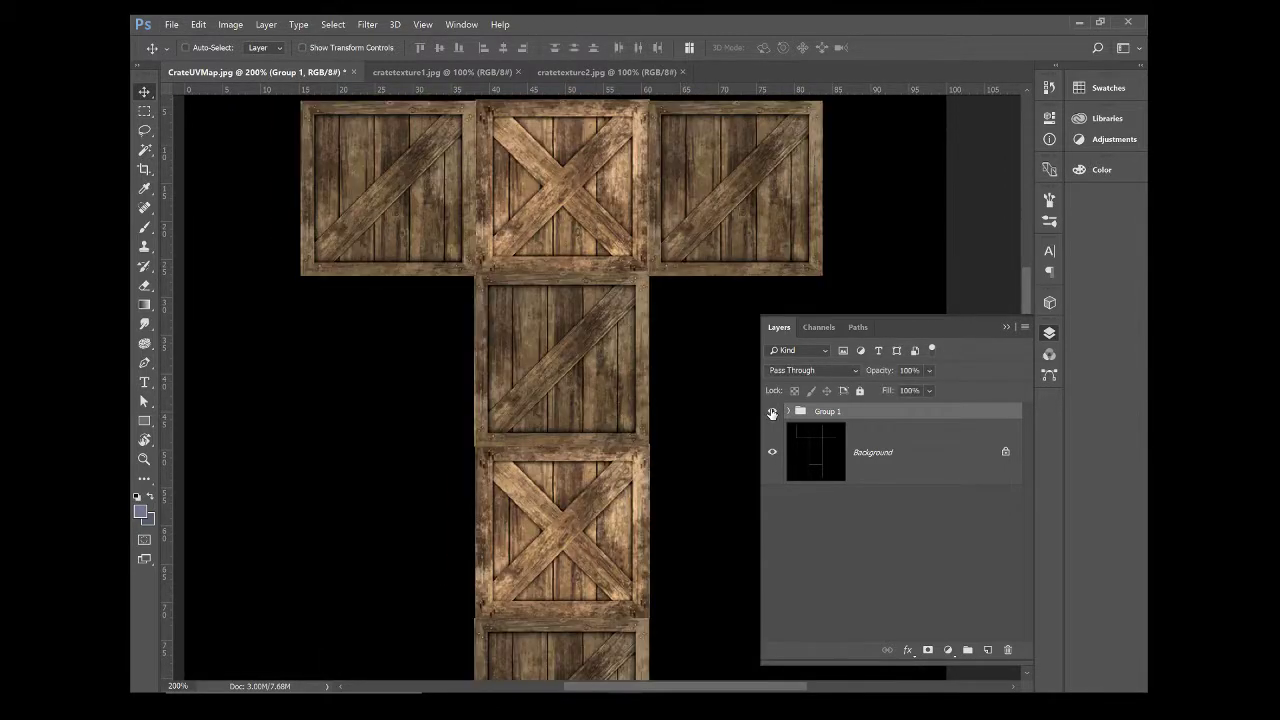
click(850, 460)
click(773, 453)
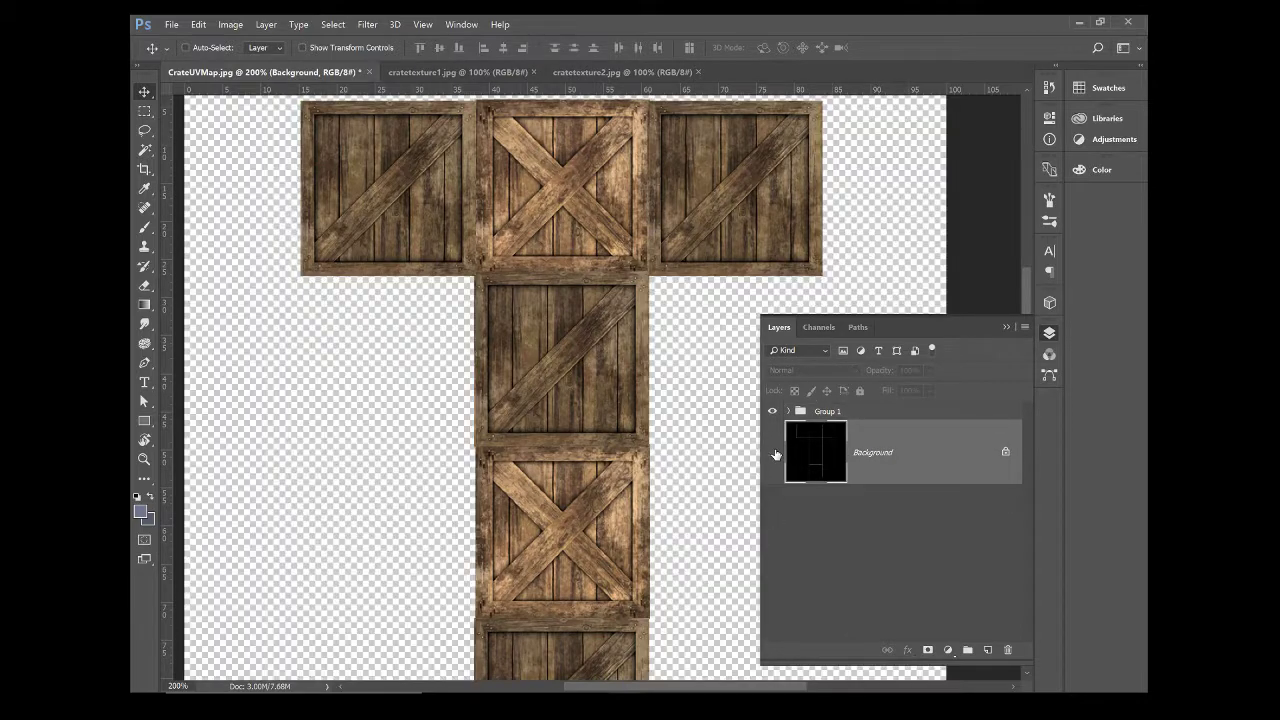
Step: Show the Background layer again and add a new empty layer above Group 1
click(774, 454)
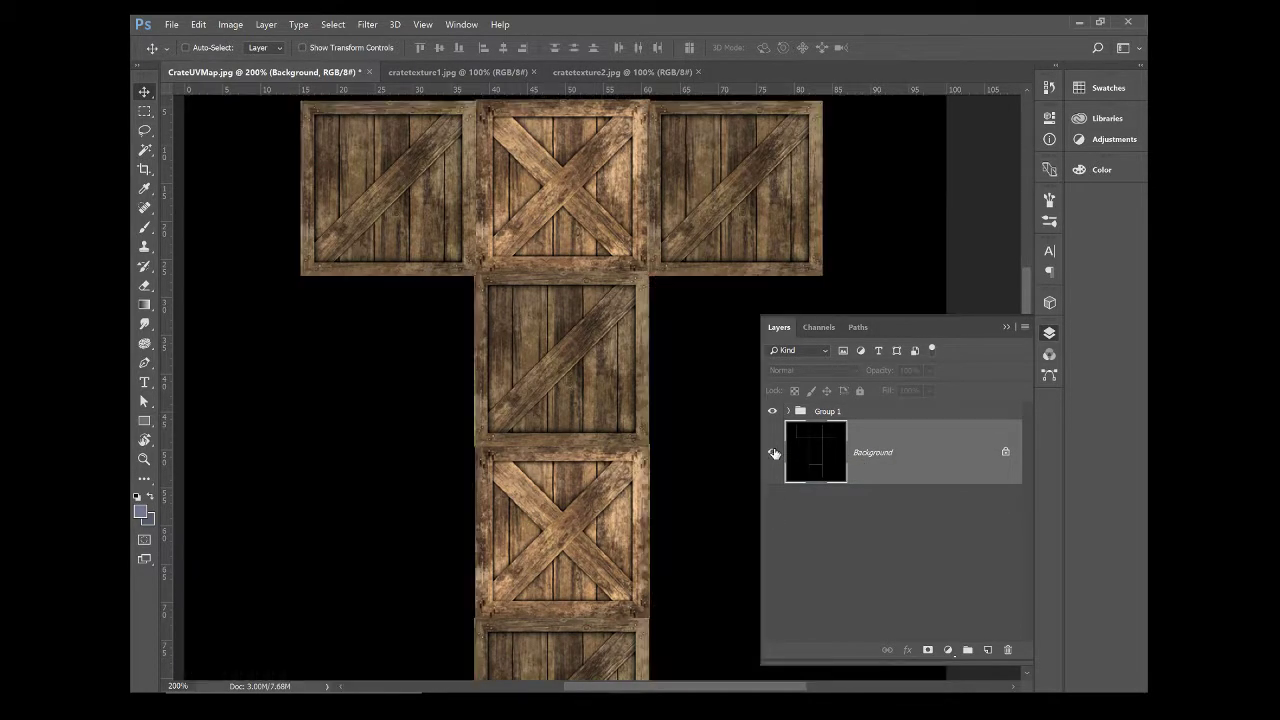
click(774, 454)
click(774, 454)
click(988, 650)
drag(906, 460, 900, 404)
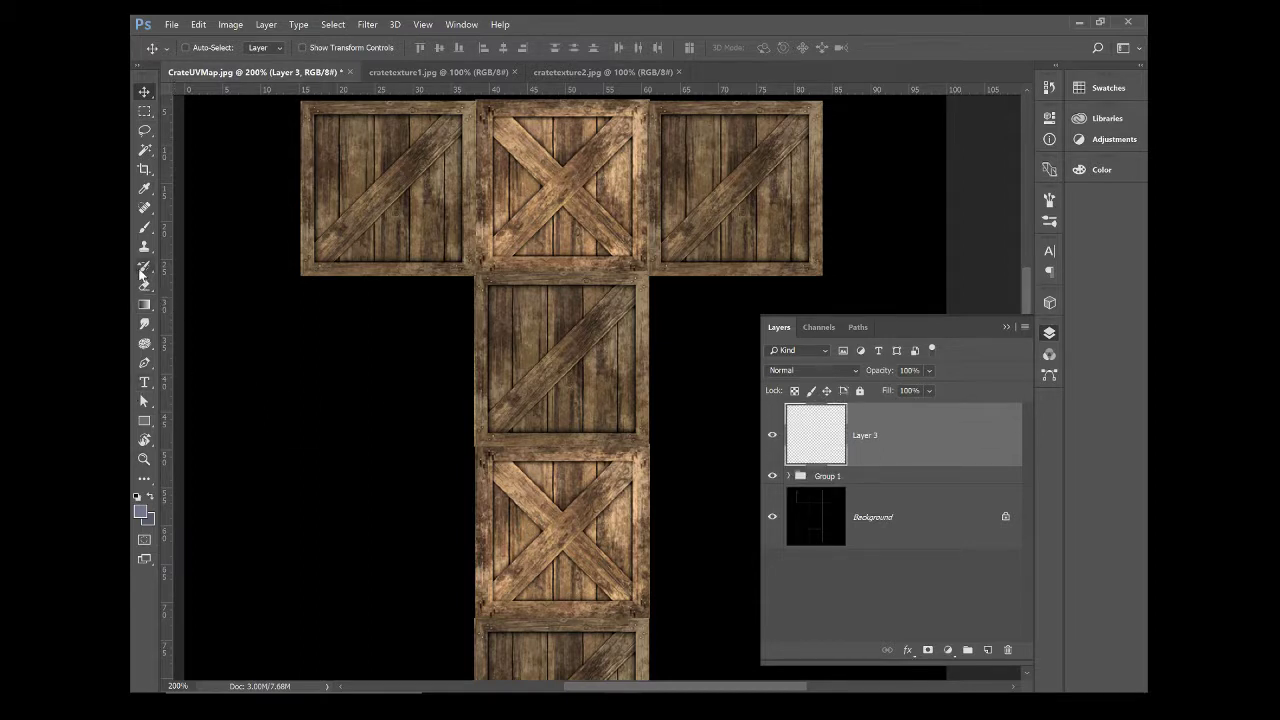
Step: Choose the Brush tool with the speckled 39 px preset from the brush presets
click(144, 227)
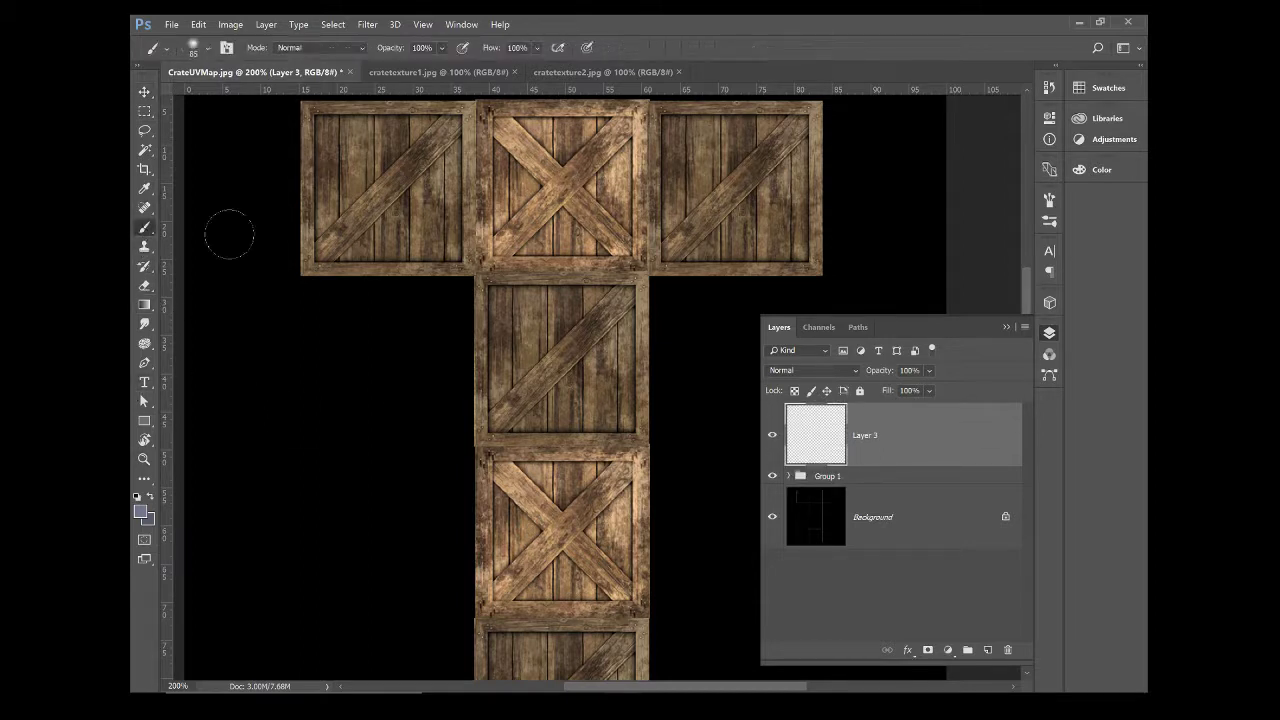
click(1052, 201)
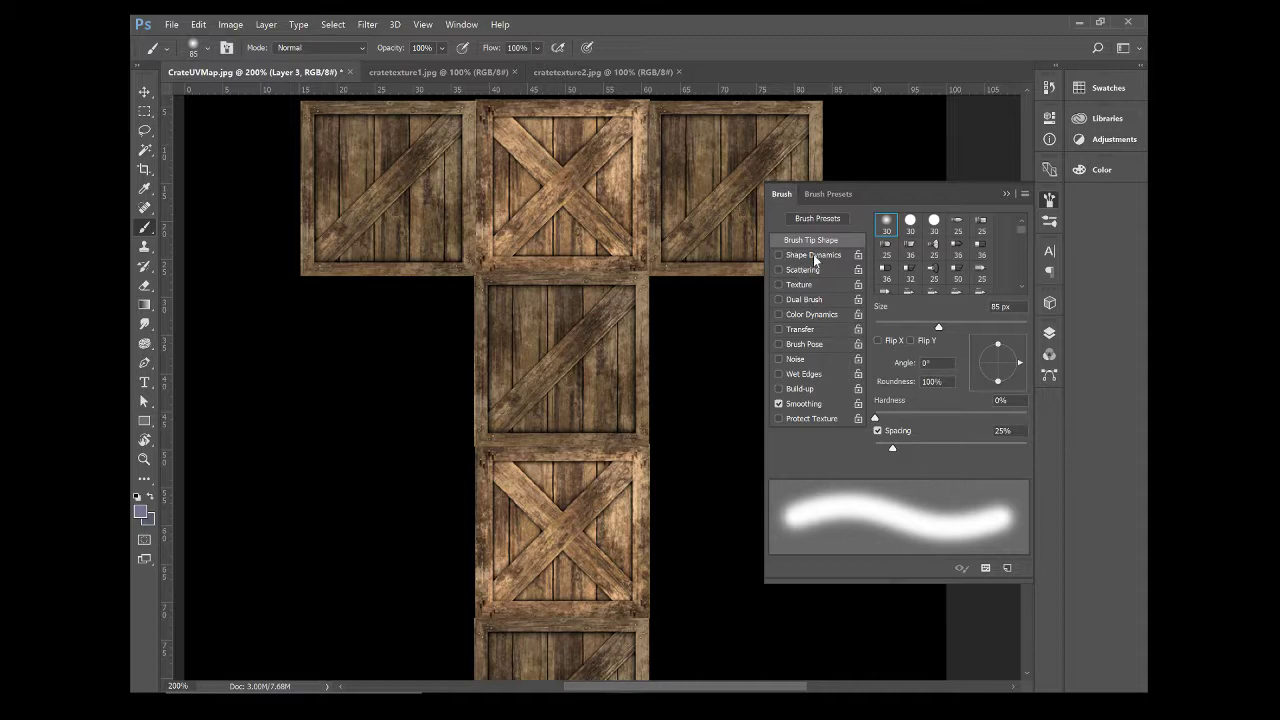
click(828, 194)
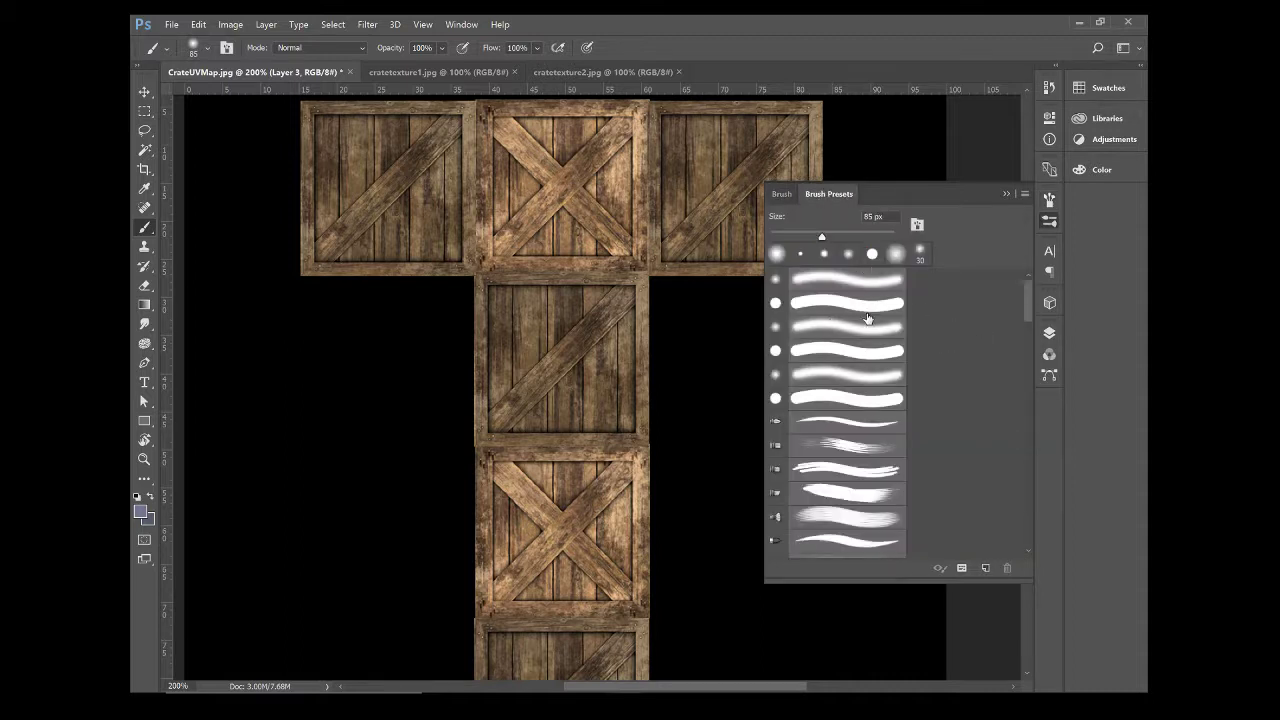
scroll(845, 400, down, 5)
scroll(855, 450, down, 8)
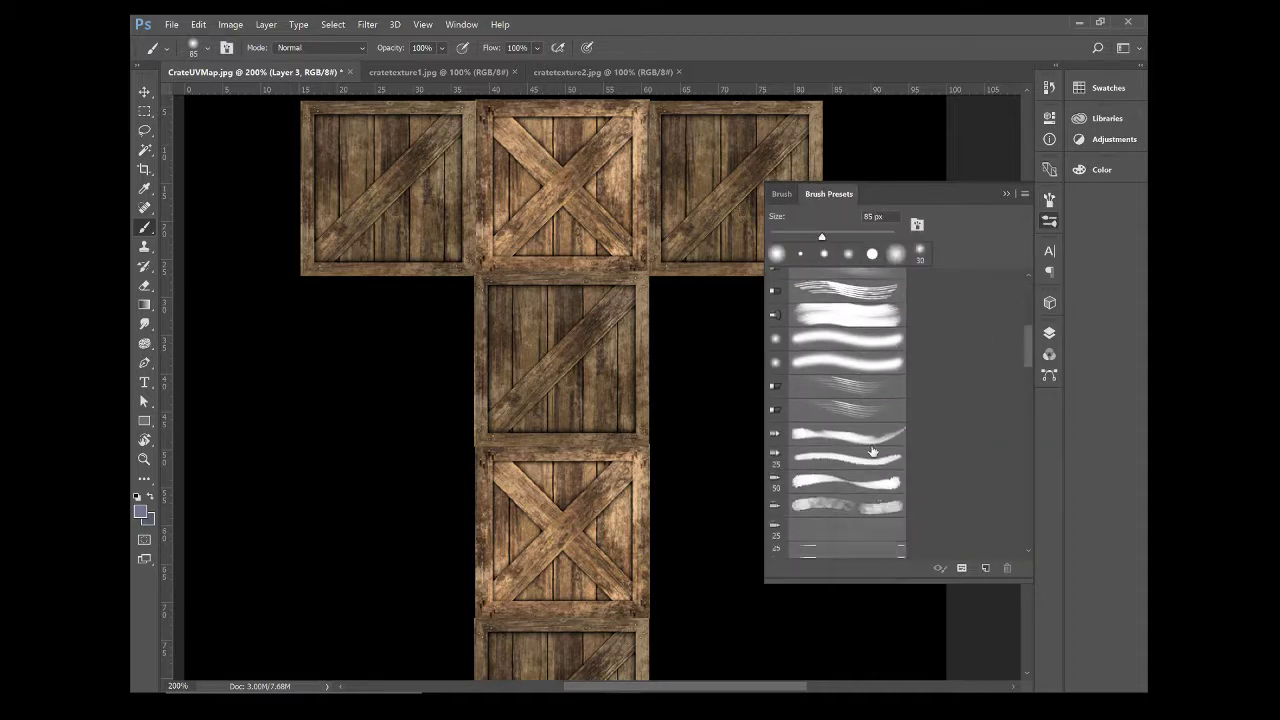
scroll(860, 428, down, 8)
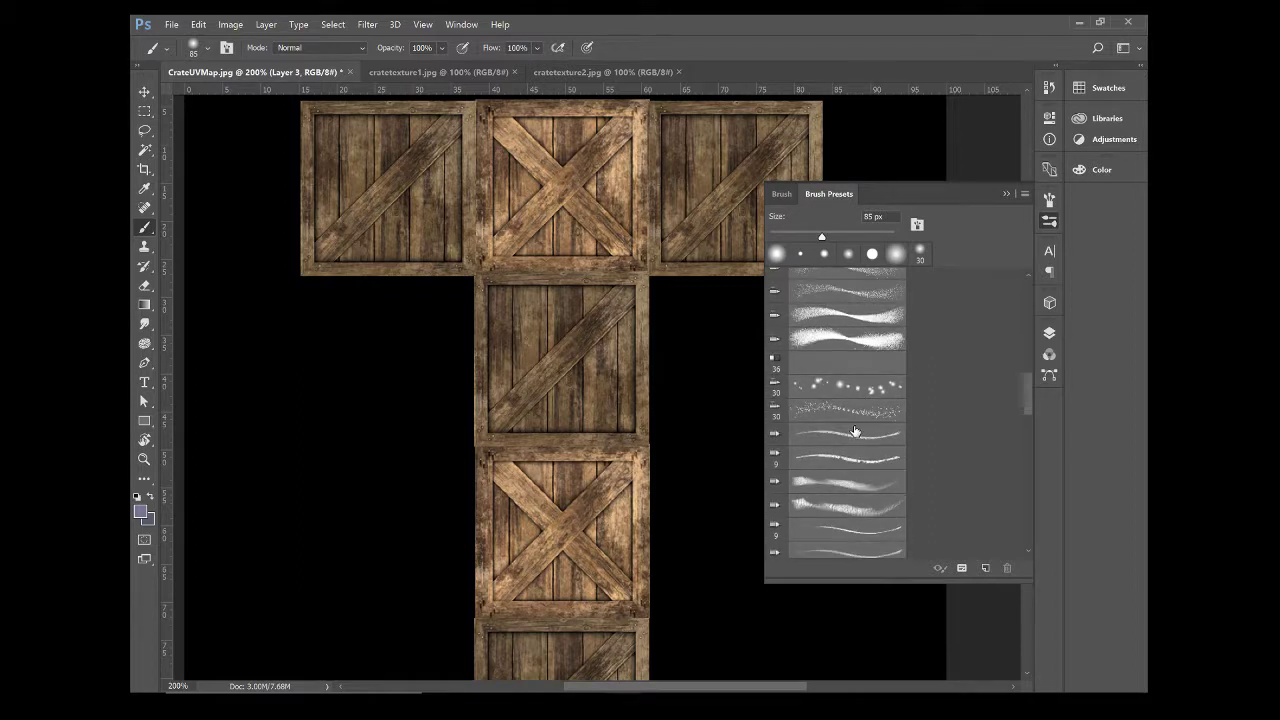
scroll(848, 430, down, 8)
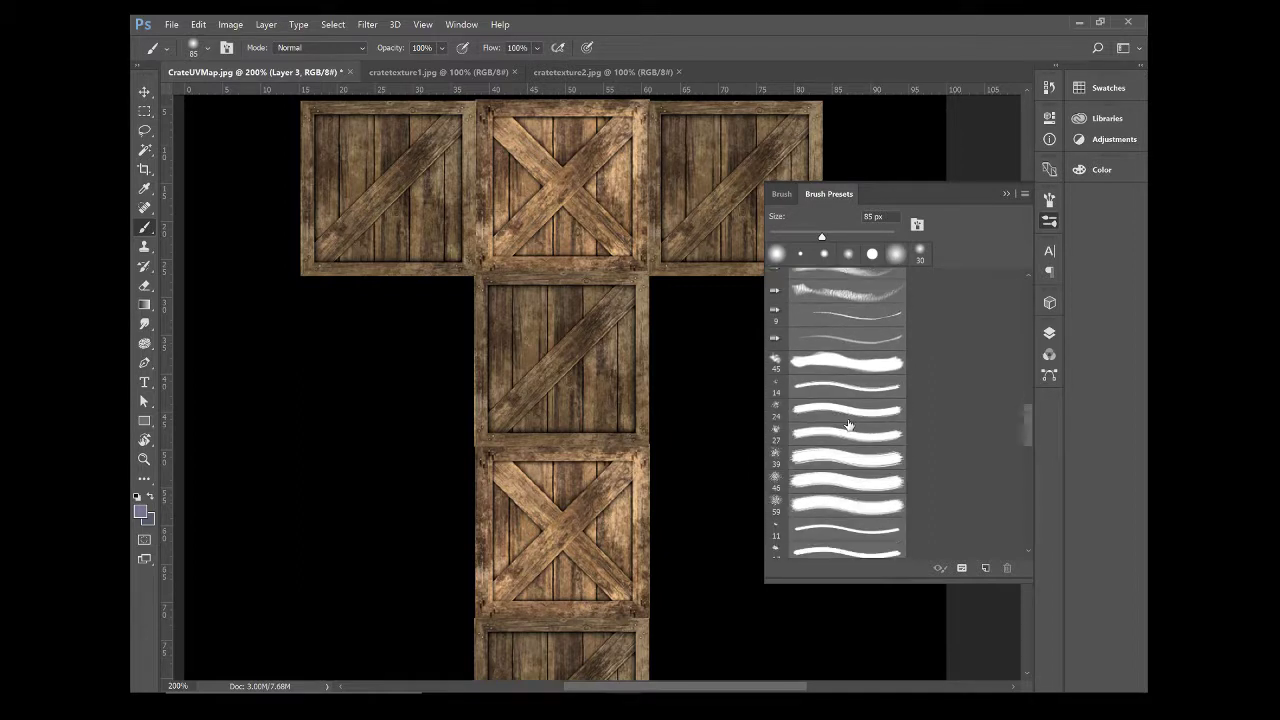
scroll(852, 423, down, 8)
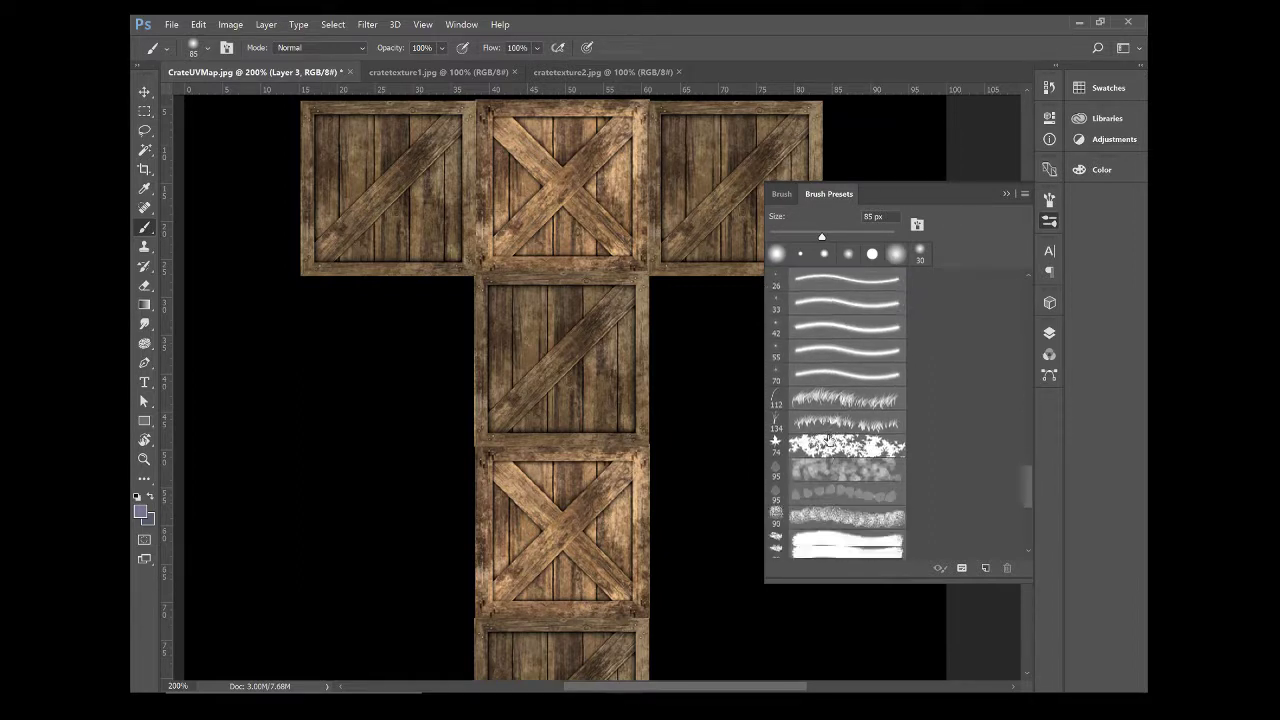
scroll(836, 460, down, 1)
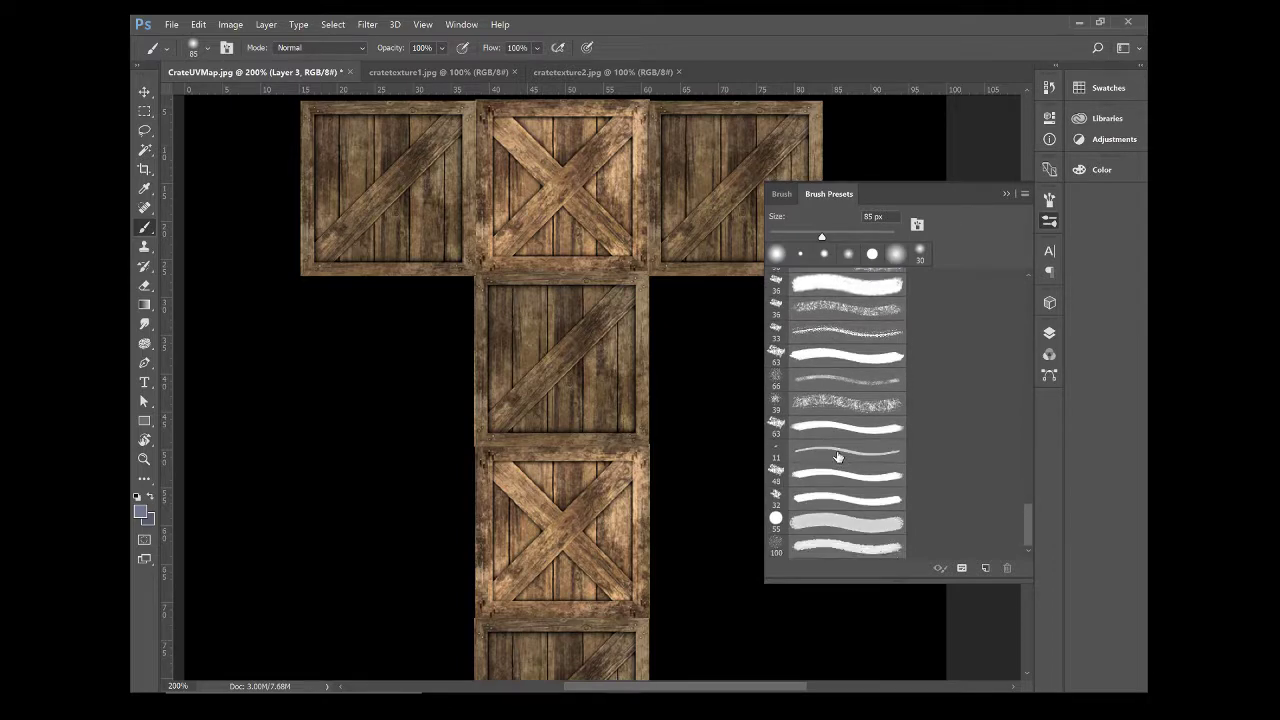
click(855, 404)
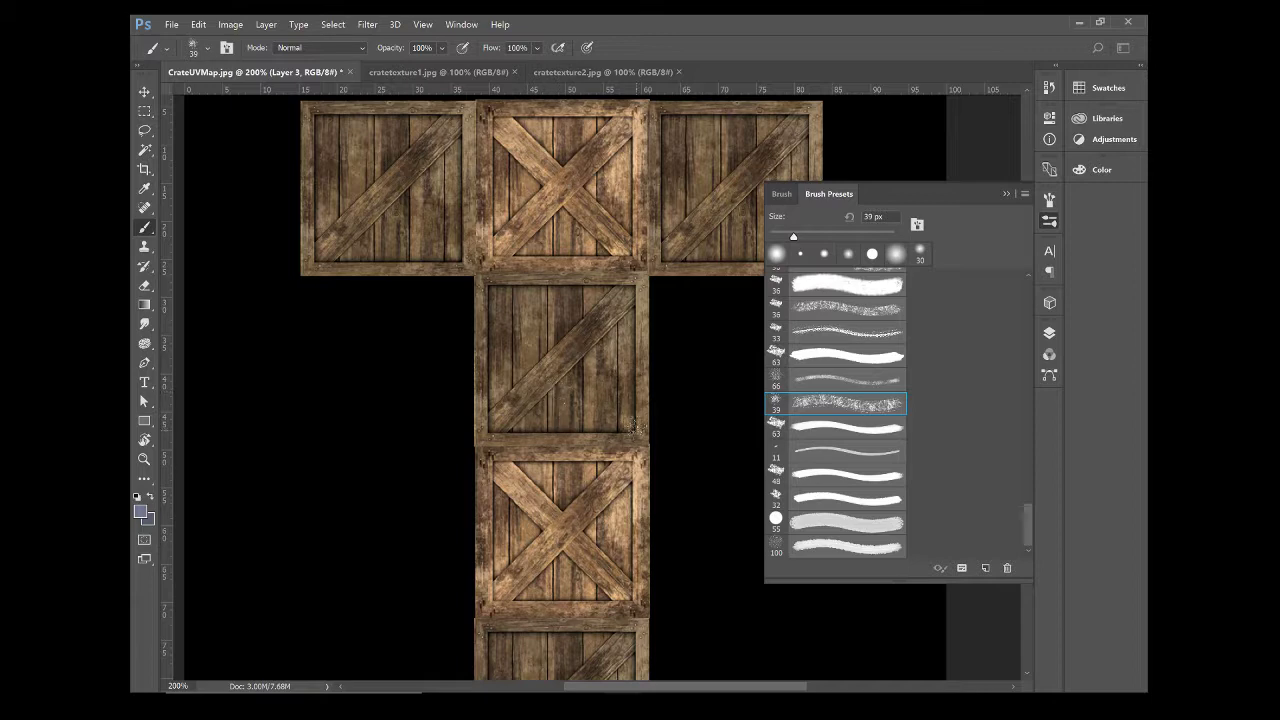
Step: Enlarge the brush to about 145 px at 75% opacity and set the foreground colour to dark olive 3d3e31
mouse_move(592, 425)
mouse_down()
mouse_move(675, 410)
mouse_move(663, 320)
mouse_up()
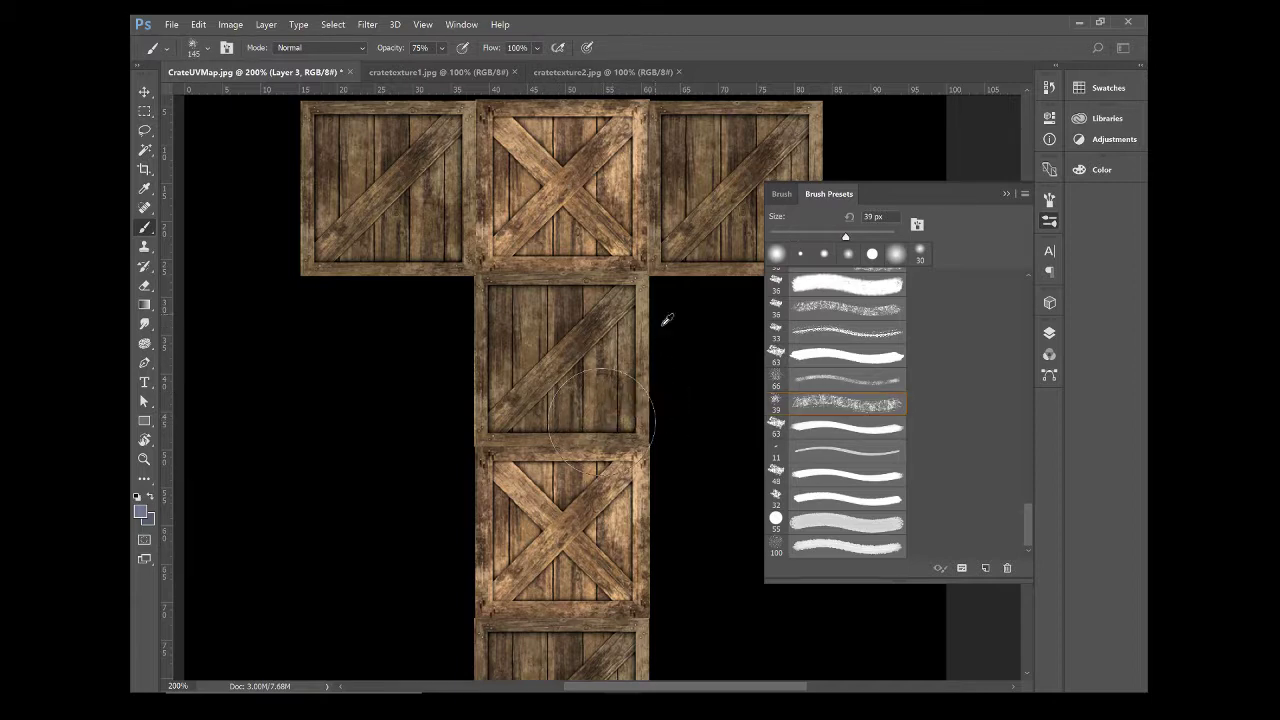
click(141, 515)
mouse_move(877, 489)
mouse_down()
mouse_move(851, 531)
mouse_move(793, 549)
mouse_up()
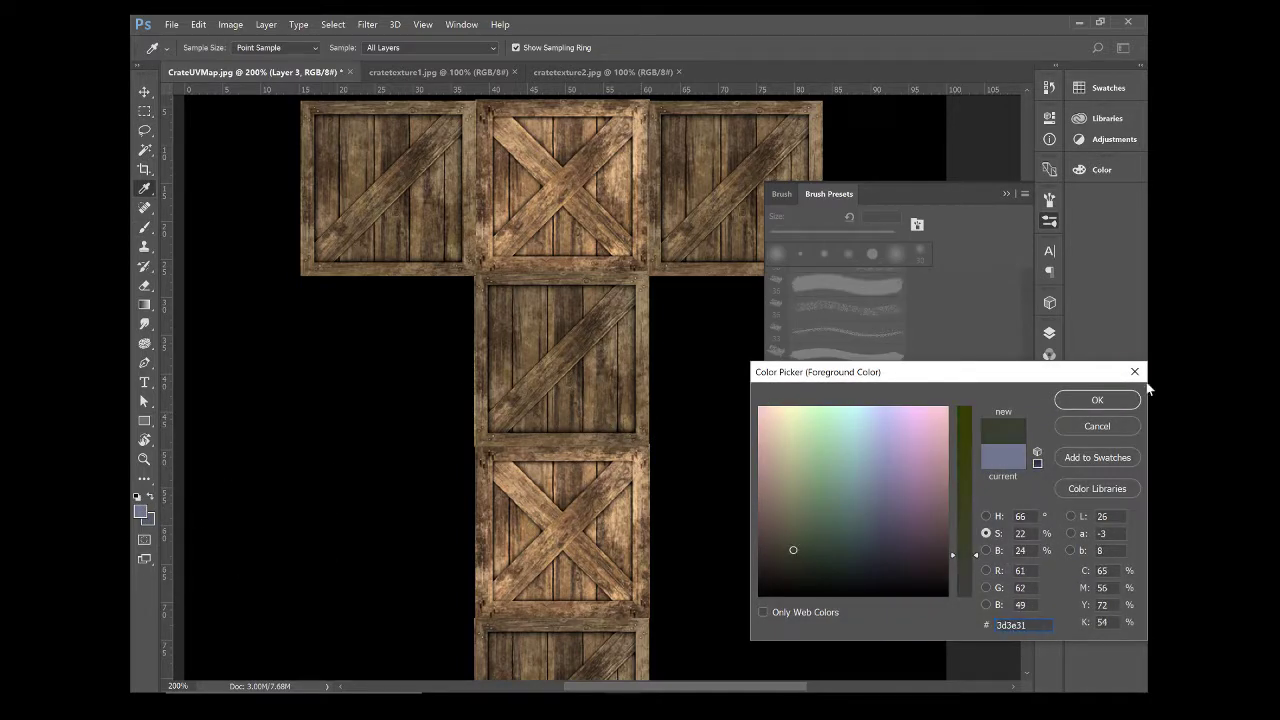
click(1097, 401)
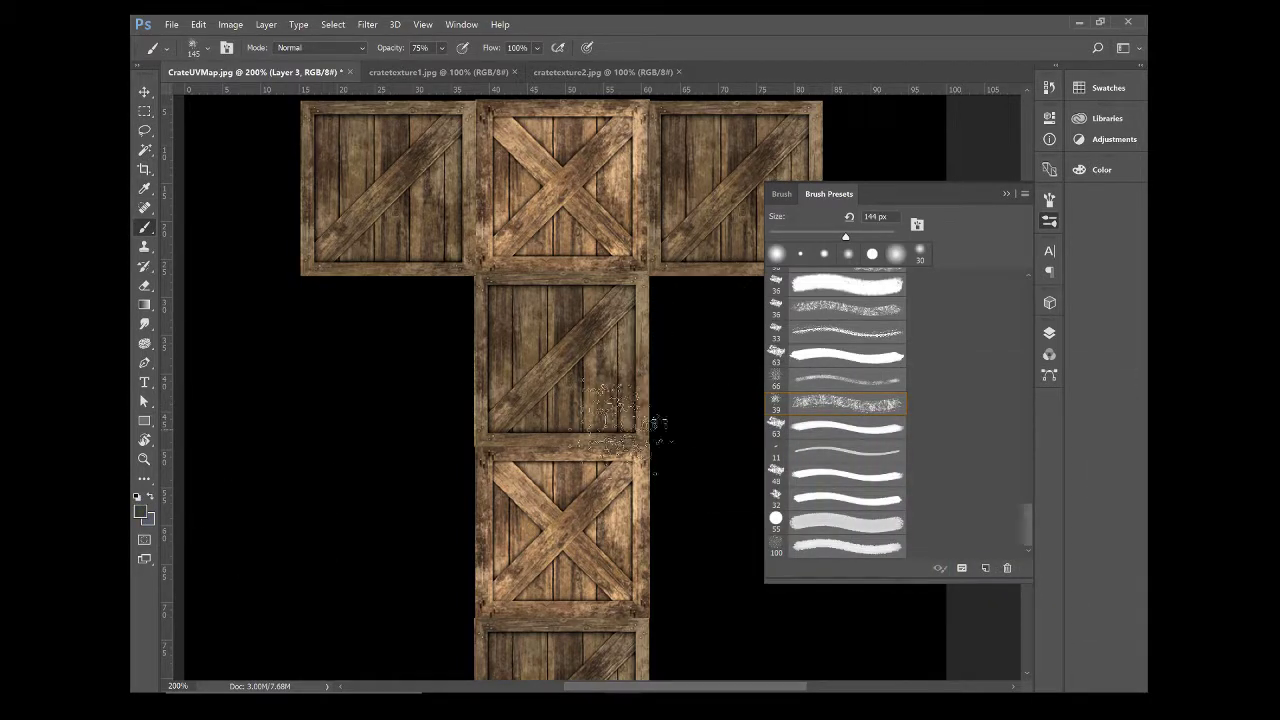
Step: Paint dark grime on Layer 3 over the upper column crates and their outer edge, enlarging the brush to about 269 px
drag(620, 415, 671, 428)
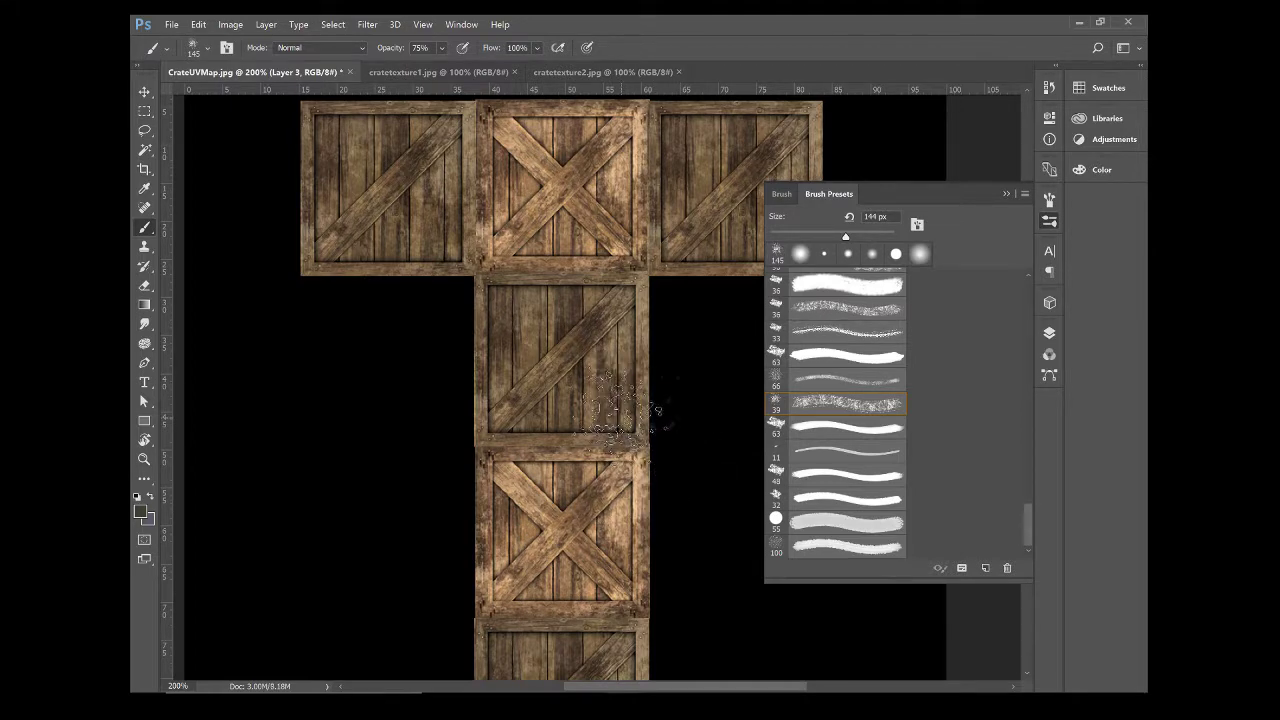
drag(652, 440, 680, 560)
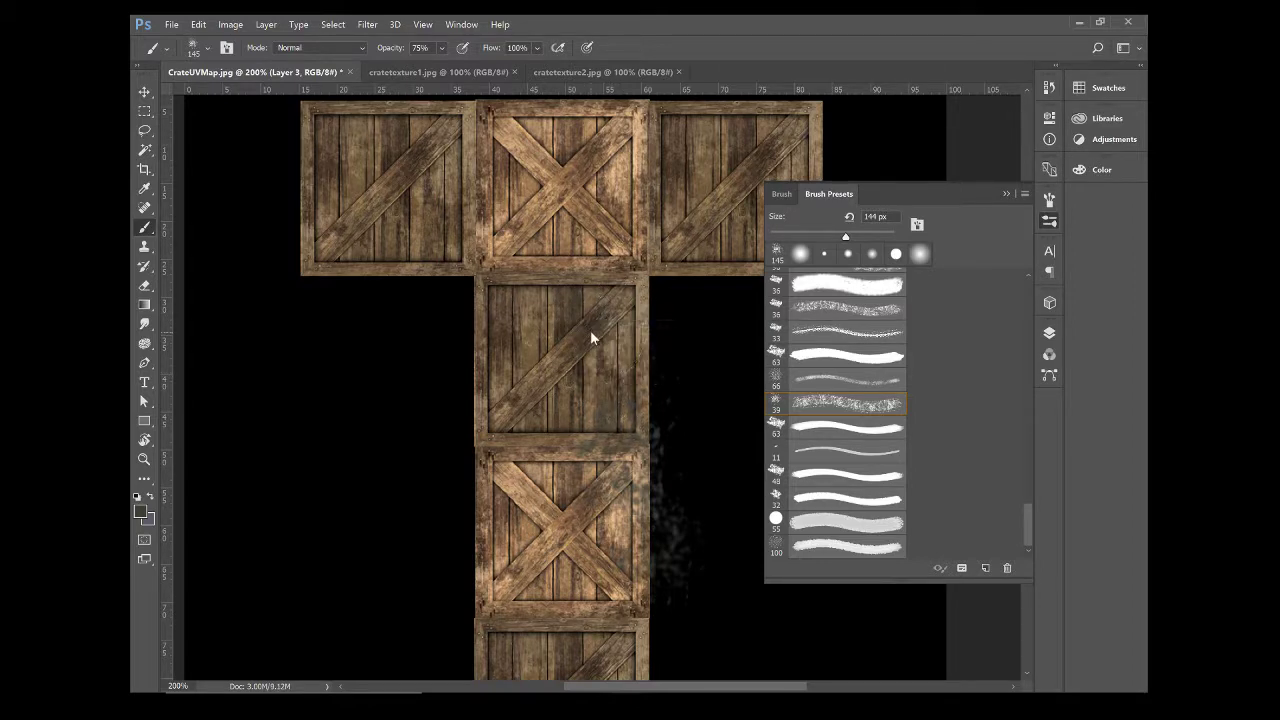
drag(590, 339, 630, 308)
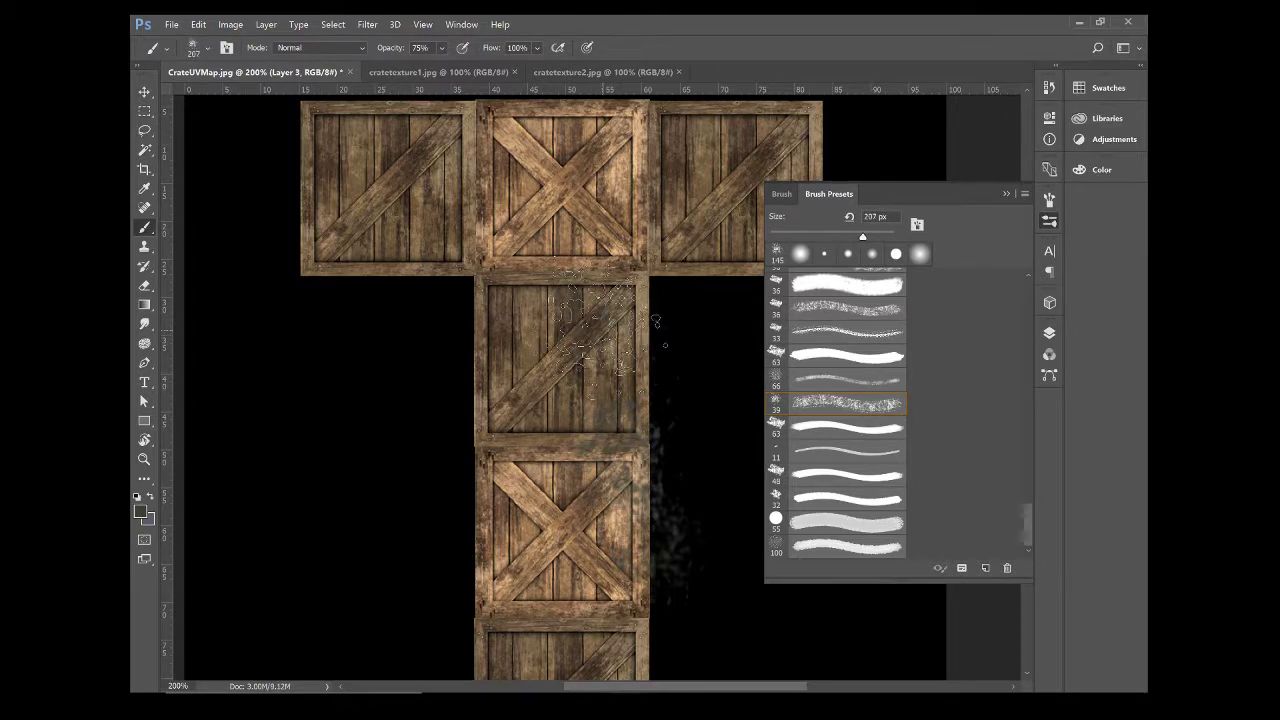
right_click(570, 389)
mouse_move(568, 348)
mouse_down()
mouse_move(606, 333)
mouse_move(604, 359)
mouse_move(649, 324)
mouse_move(570, 345)
mouse_up()
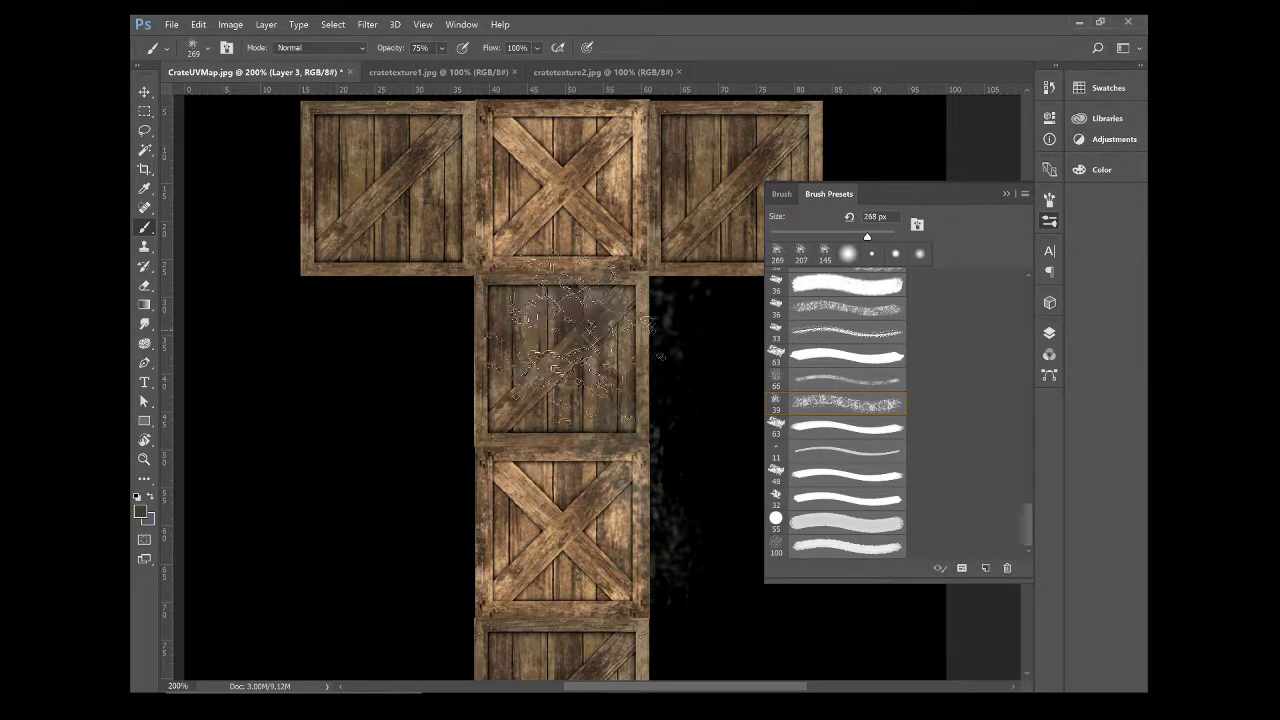
drag(630, 311, 610, 375)
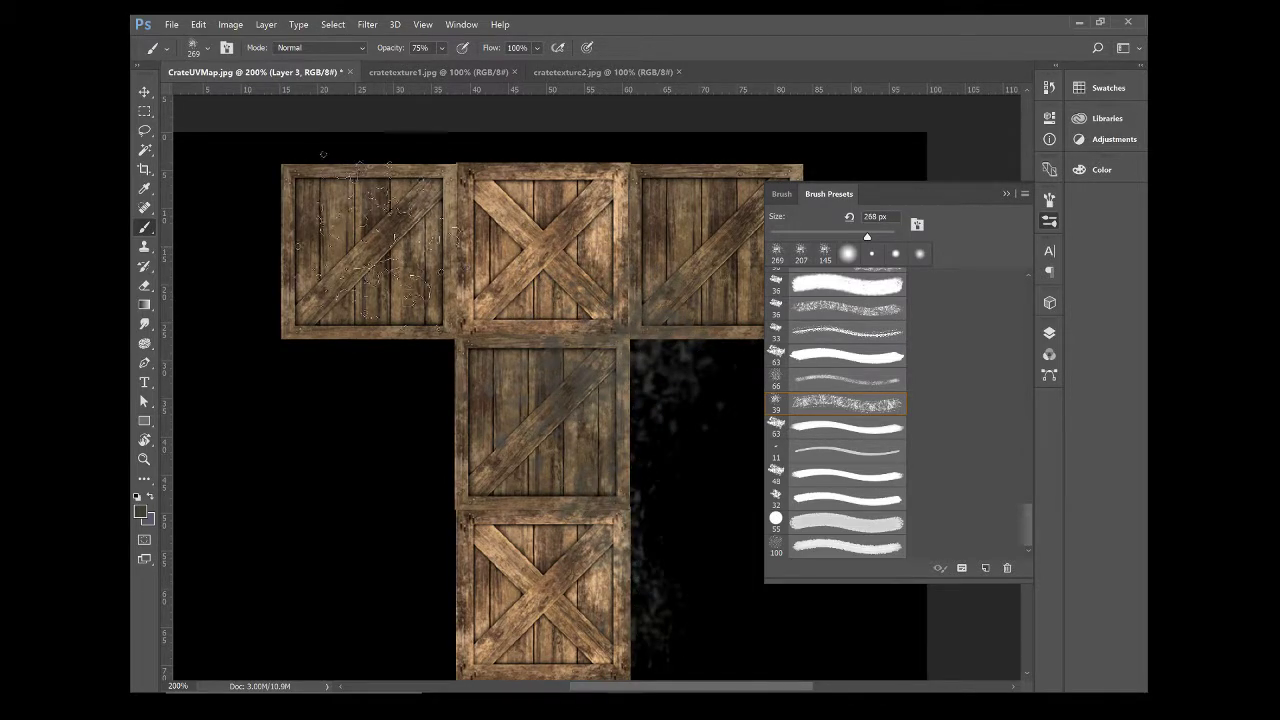
Step: Reduce the brush to about 91 px, paint grime around the corner joining the top row and the column, and close the brush presets
mouse_move(545, 305)
mouse_down()
mouse_move(465, 323)
mouse_move(390, 318)
mouse_up()
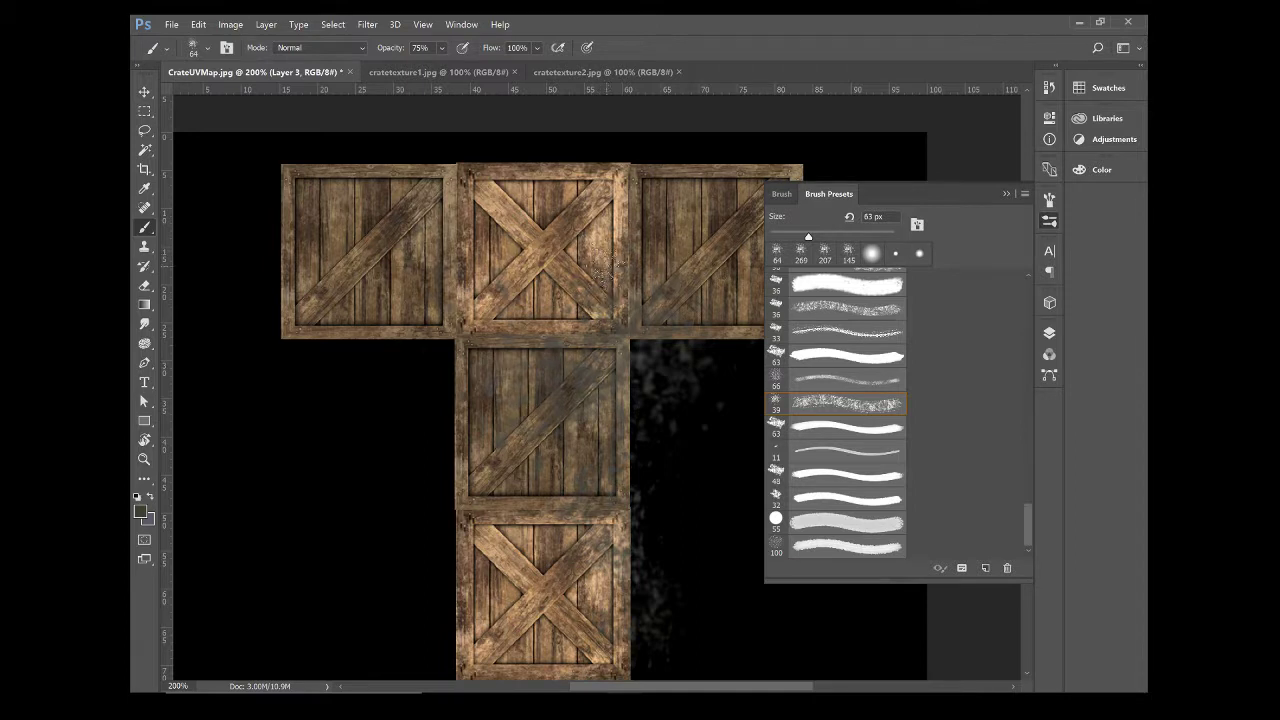
drag(580, 258, 608, 258)
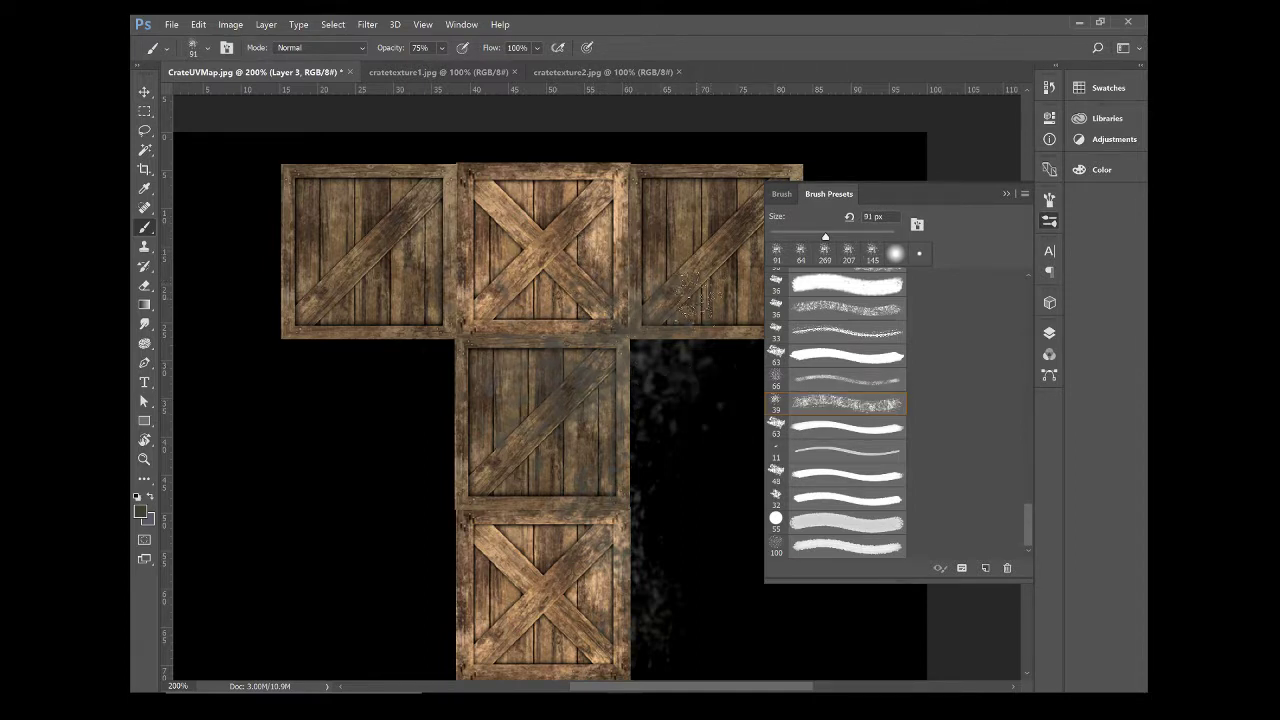
mouse_move(680, 350)
mouse_down()
mouse_move(685, 335)
mouse_move(650, 340)
mouse_up()
drag(635, 388, 585, 348)
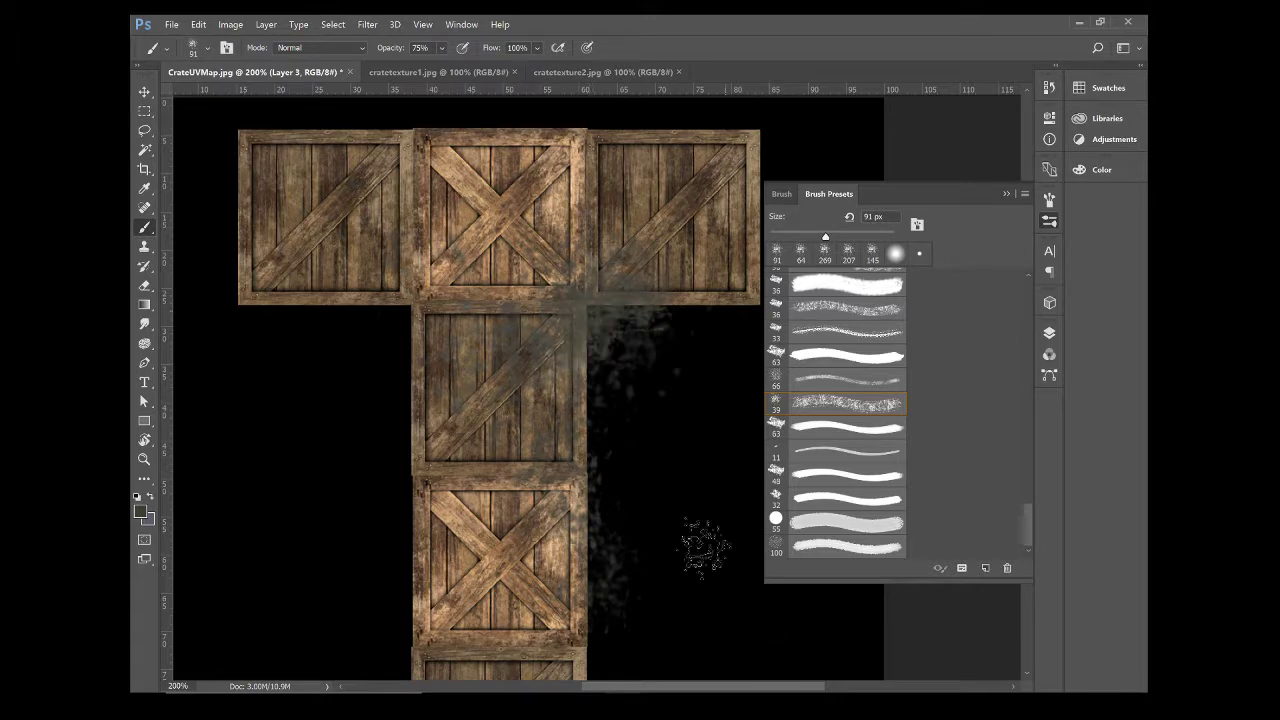
scroll(975, 470, down, 2)
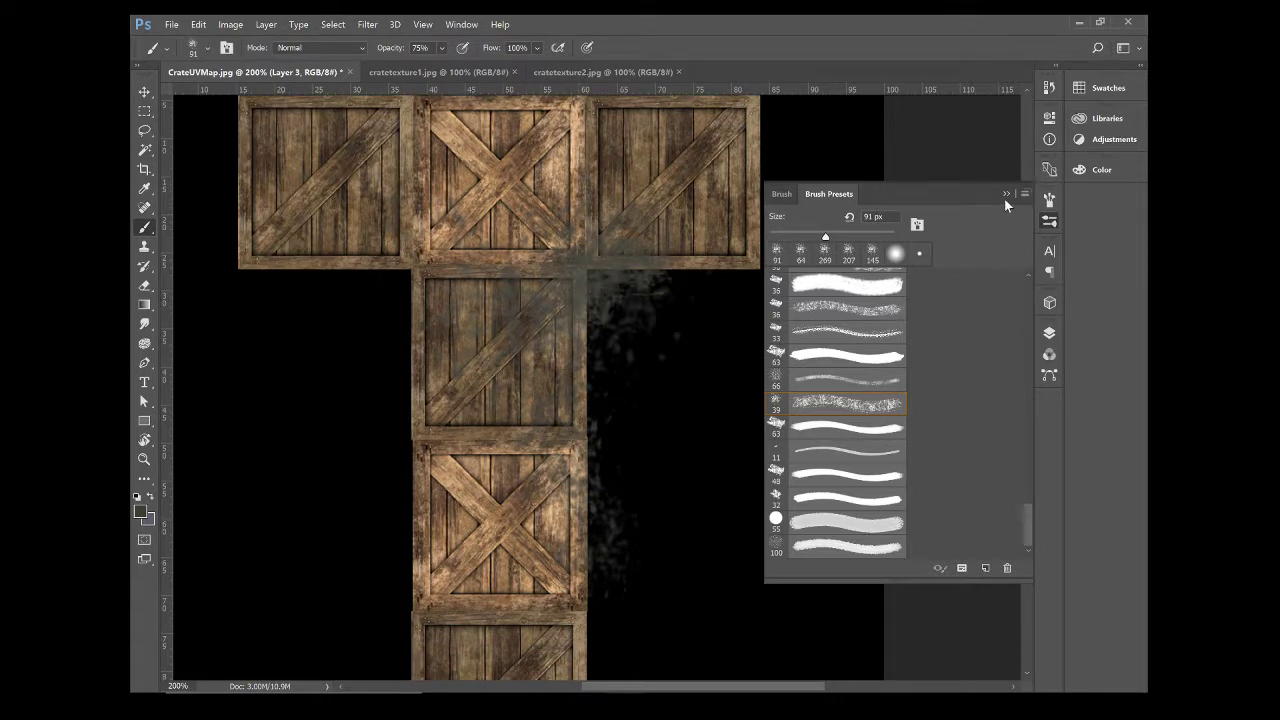
click(1005, 194)
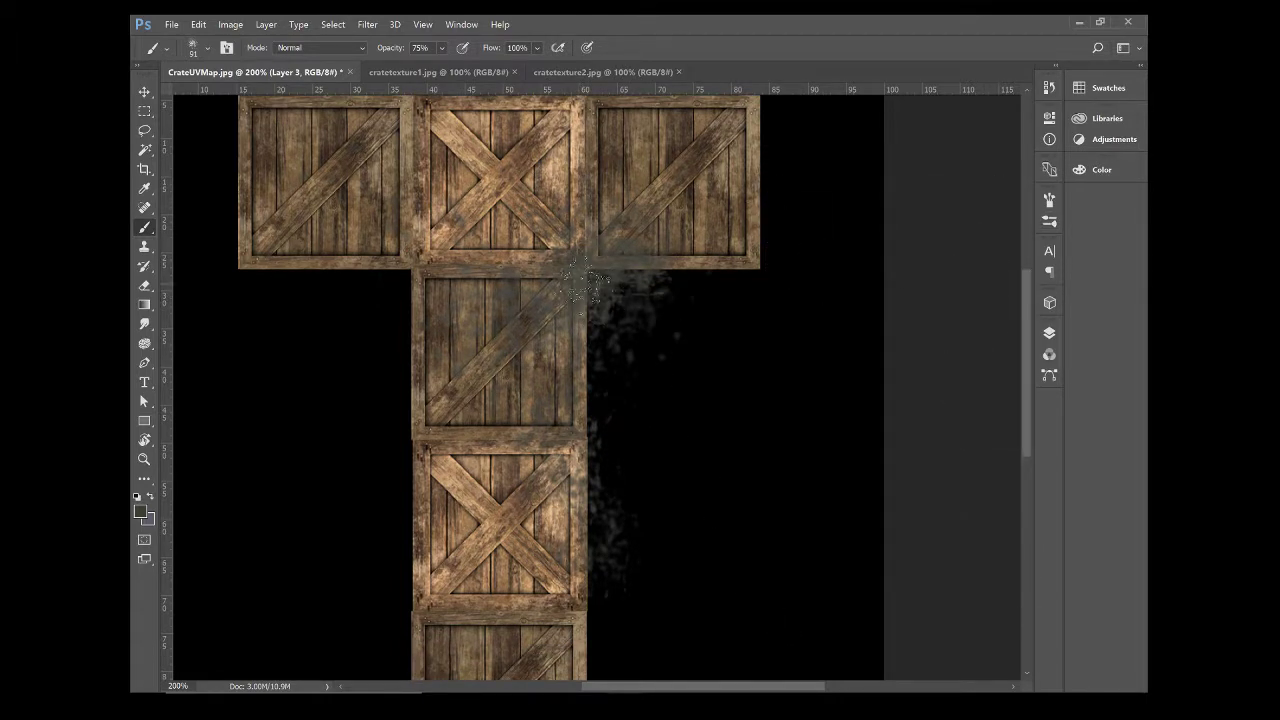
scroll(600, 290, up, 2)
scroll(612, 295, up, 3)
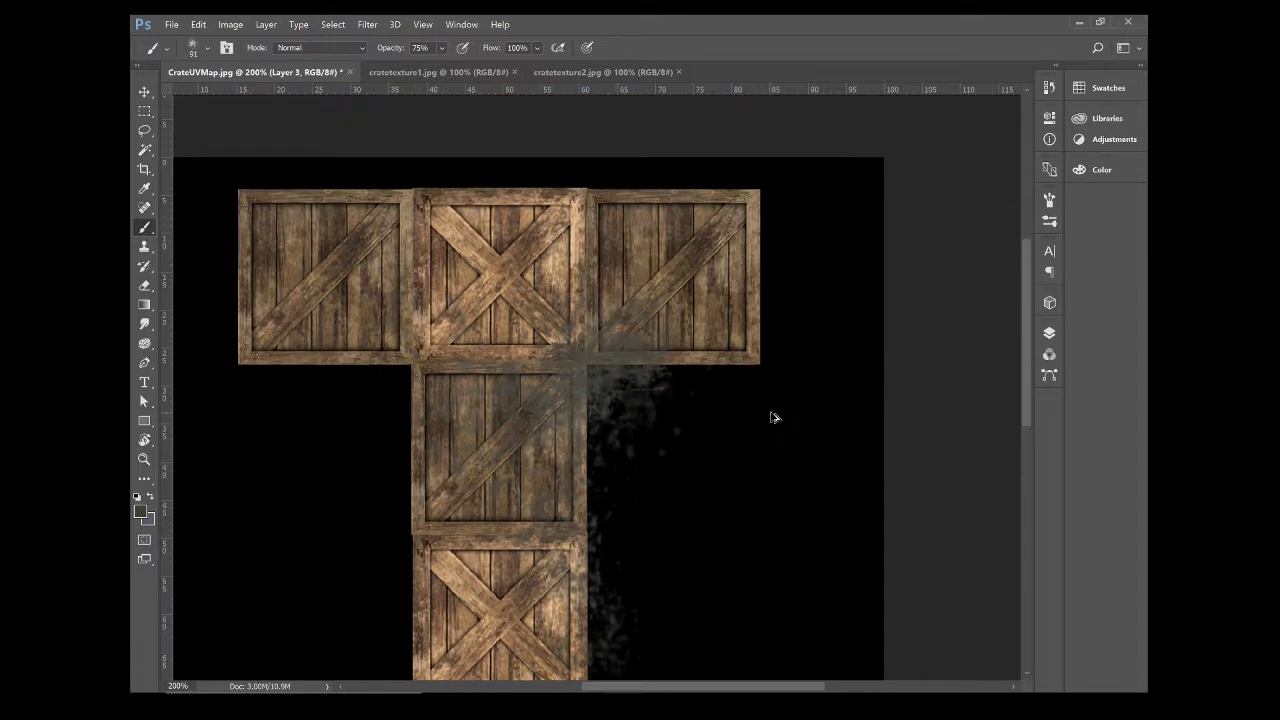
key(ctrl+minus)
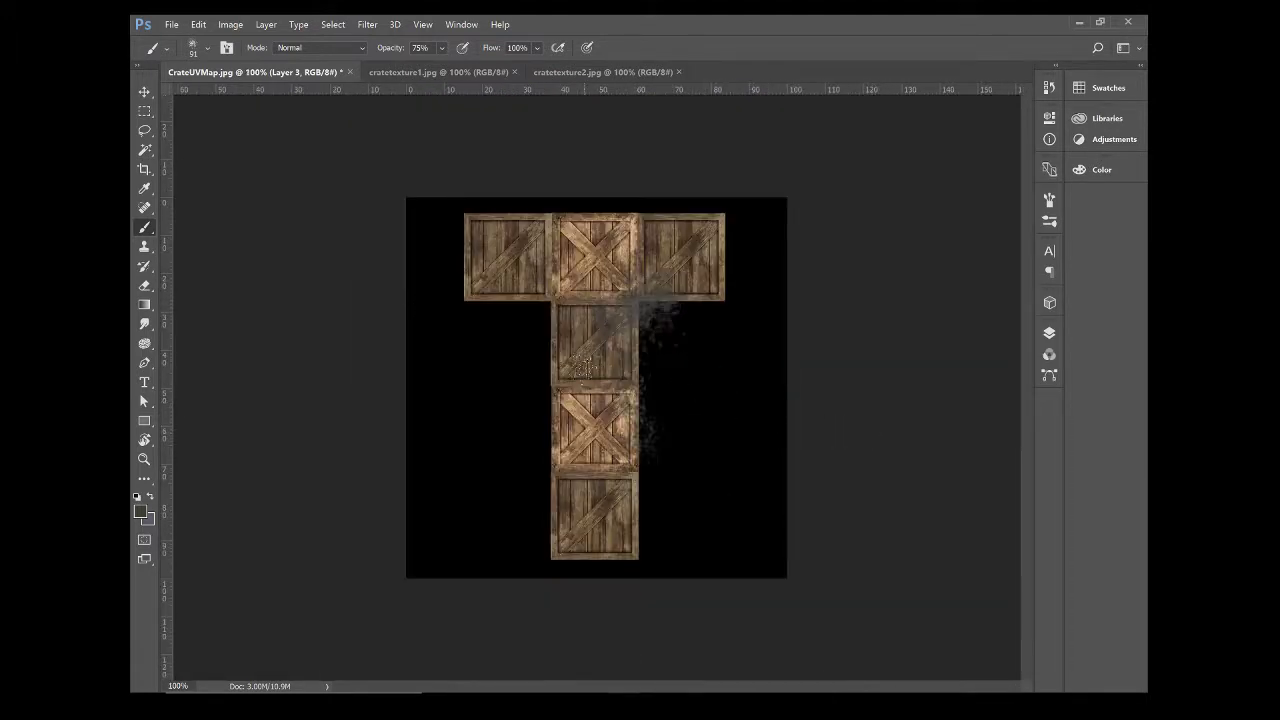
Step: Start saving the texture under a new name and open the Props project's sourceimages folder as destination
click(172, 25)
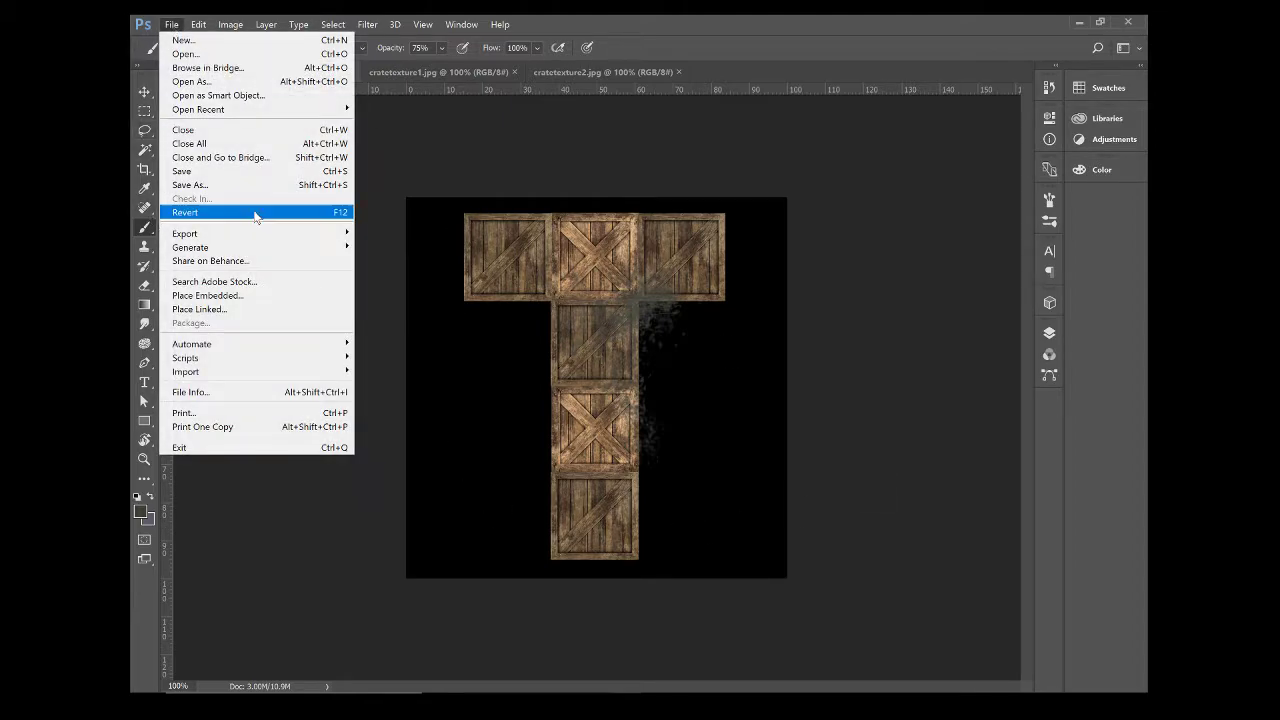
click(212, 186)
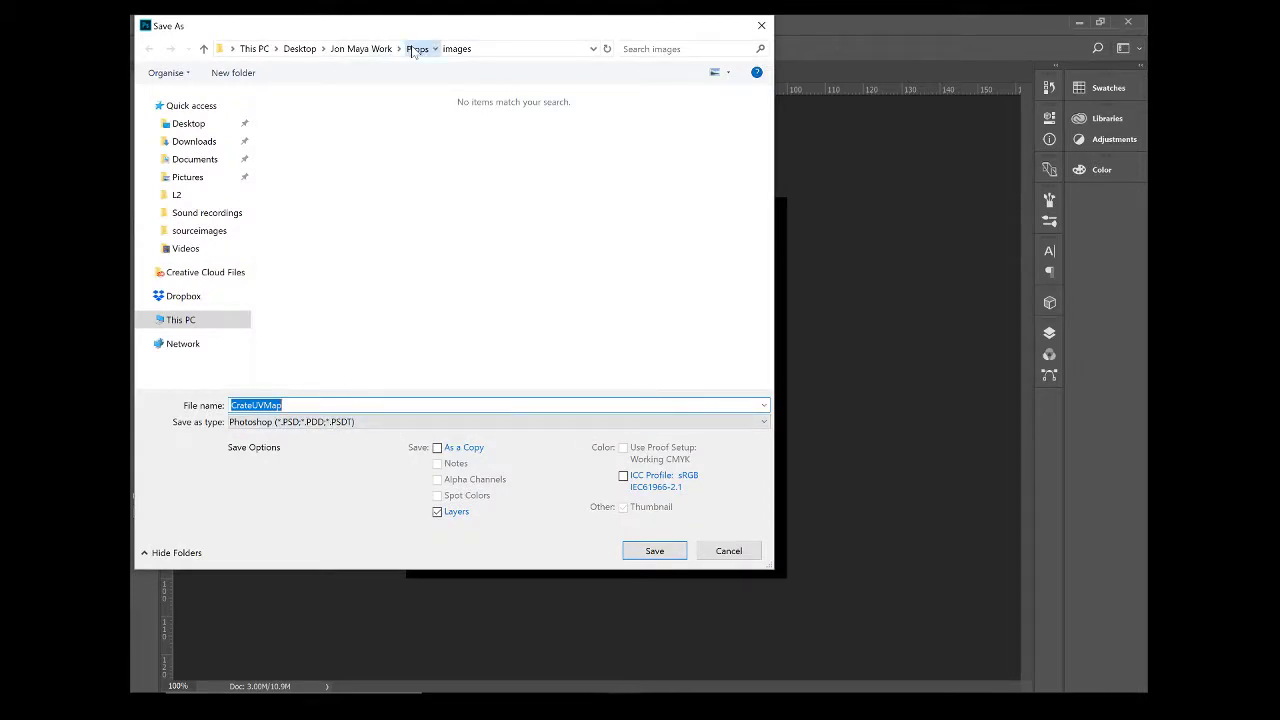
click(415, 50)
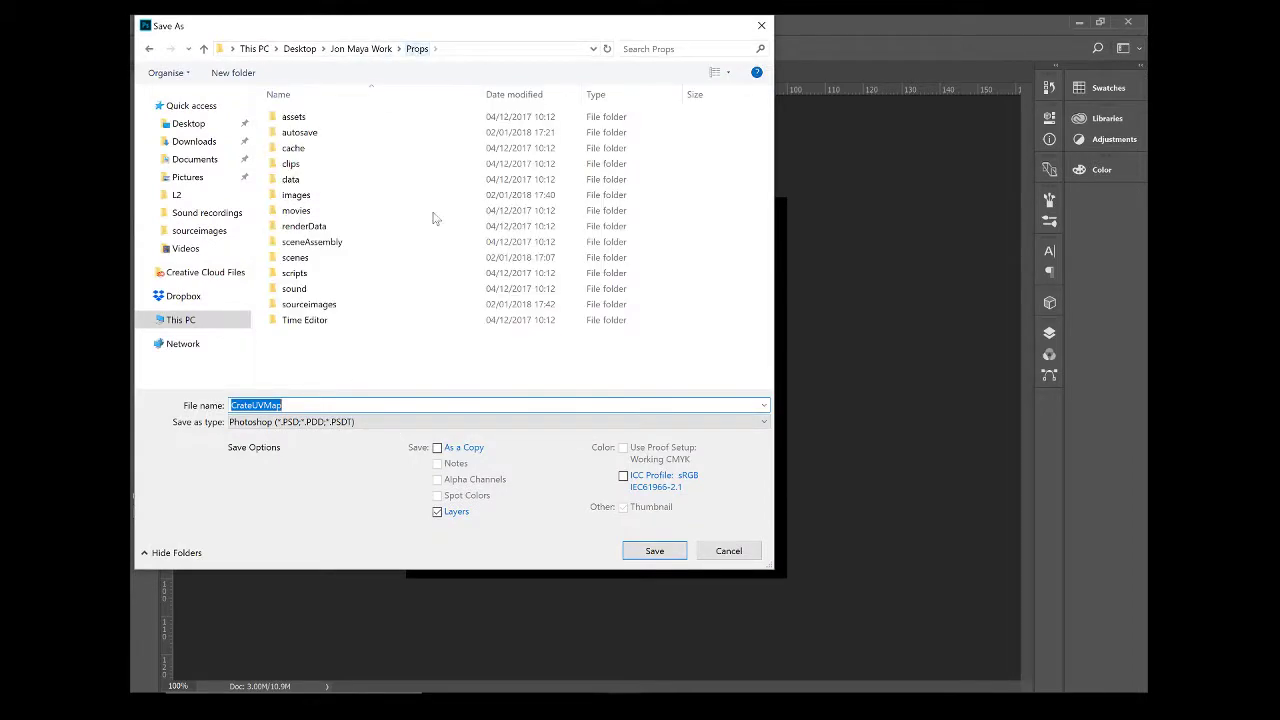
click(355, 308)
double_click(332, 305)
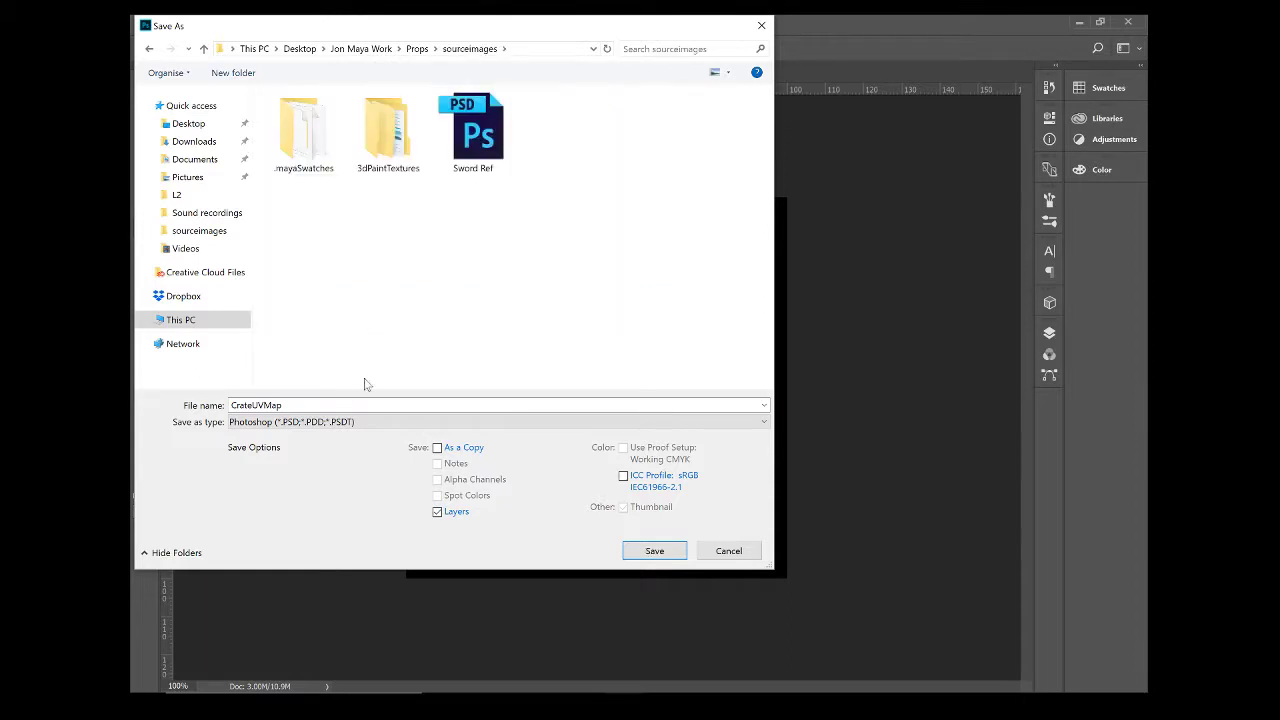
Step: Save the layered texture in Photoshop PSD format as CrateTexturing in sourceimages, keeping Maximize Compatibility on
click(320, 421)
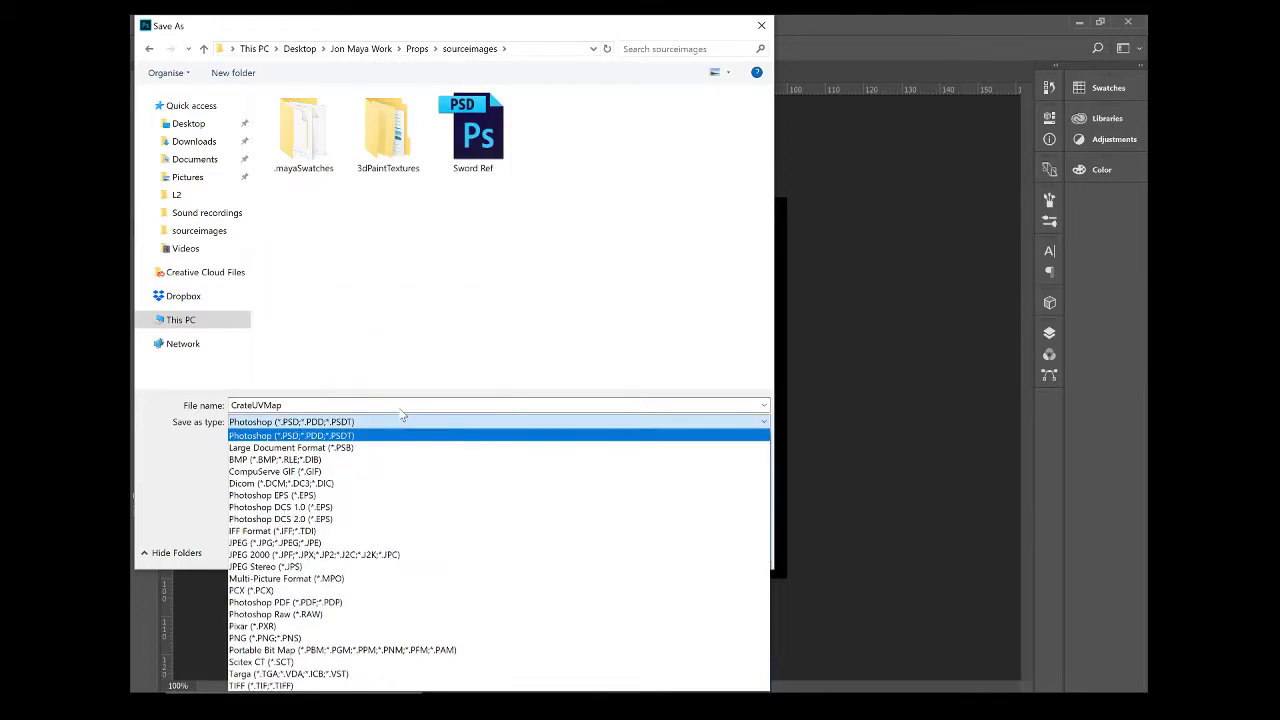
click(320, 421)
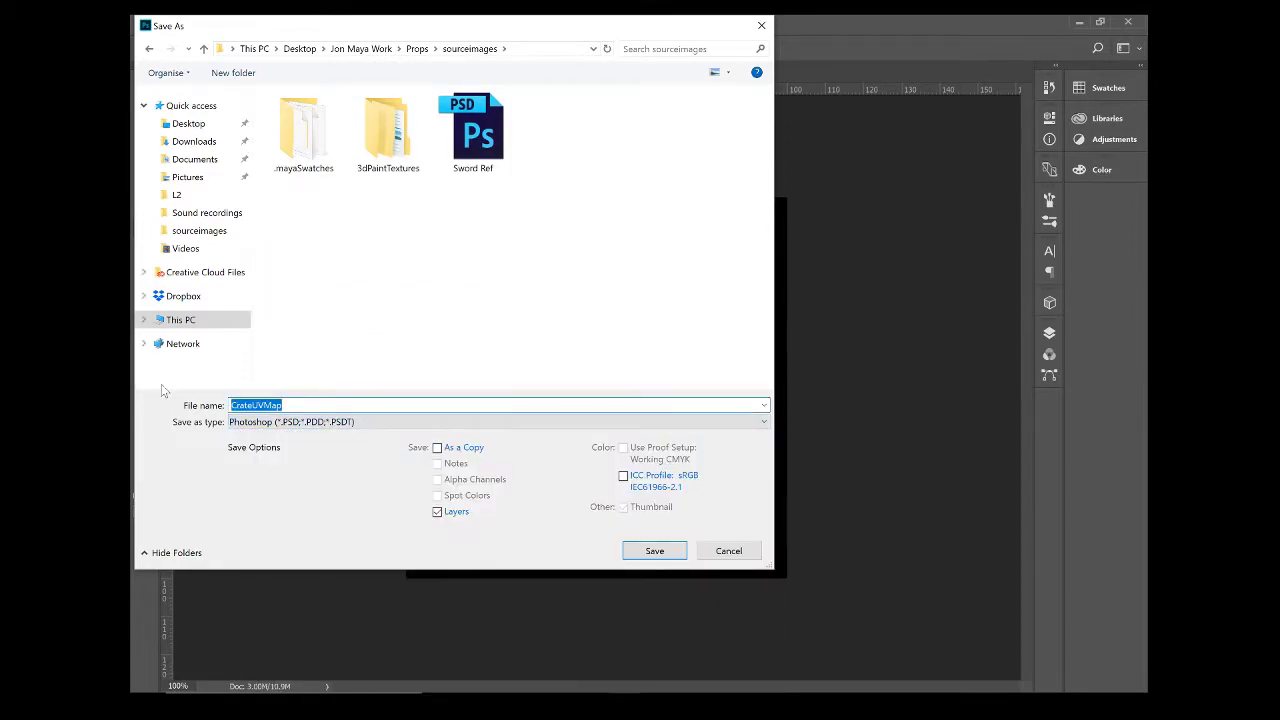
text(Crate)
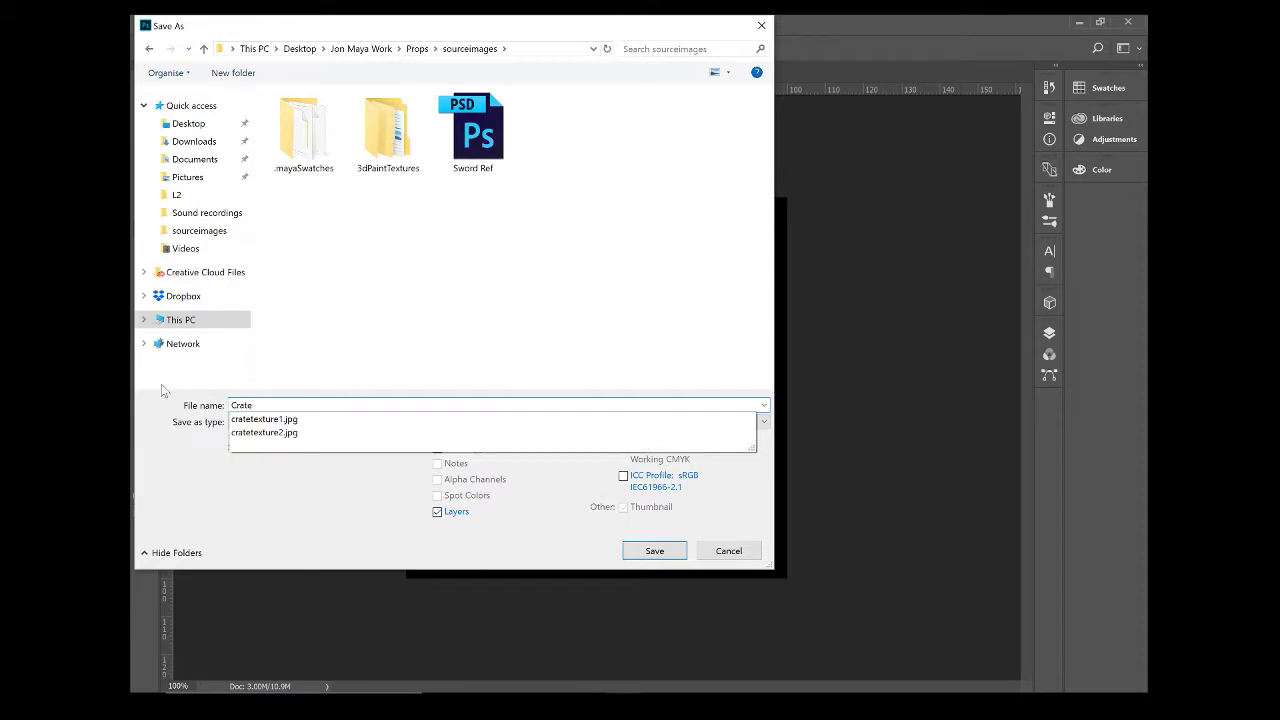
text(Texturing)
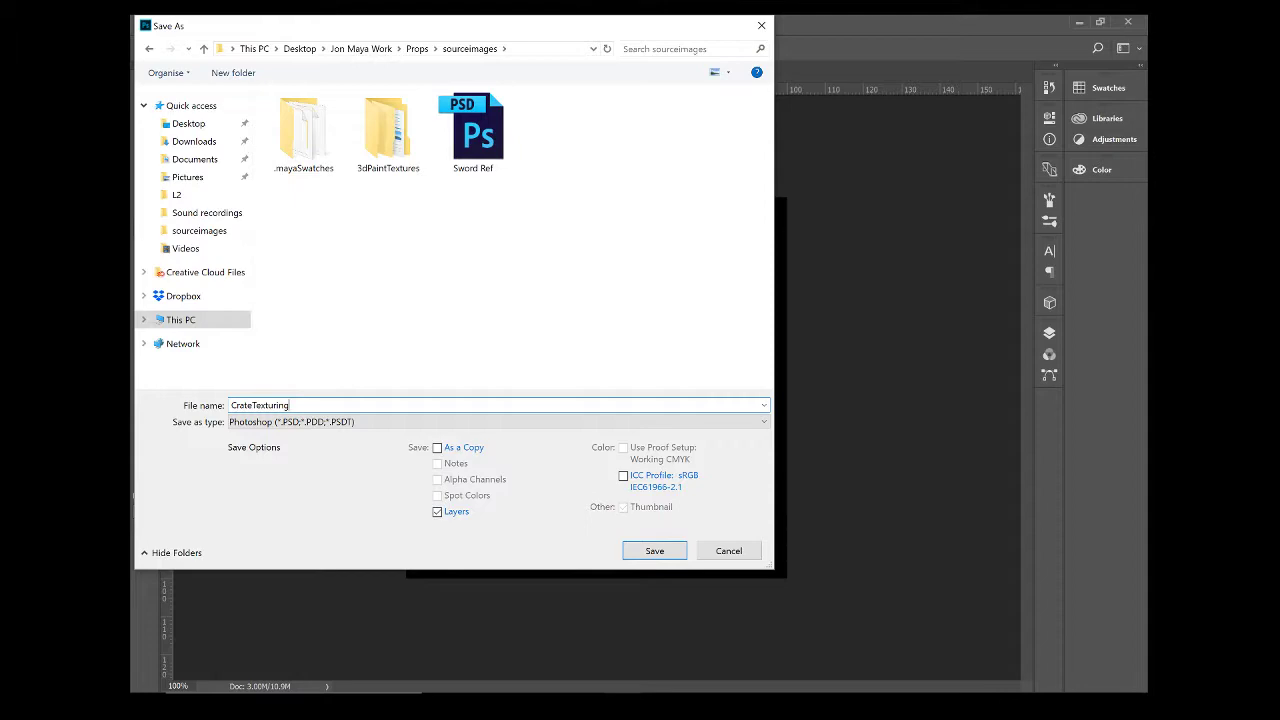
key(Return)
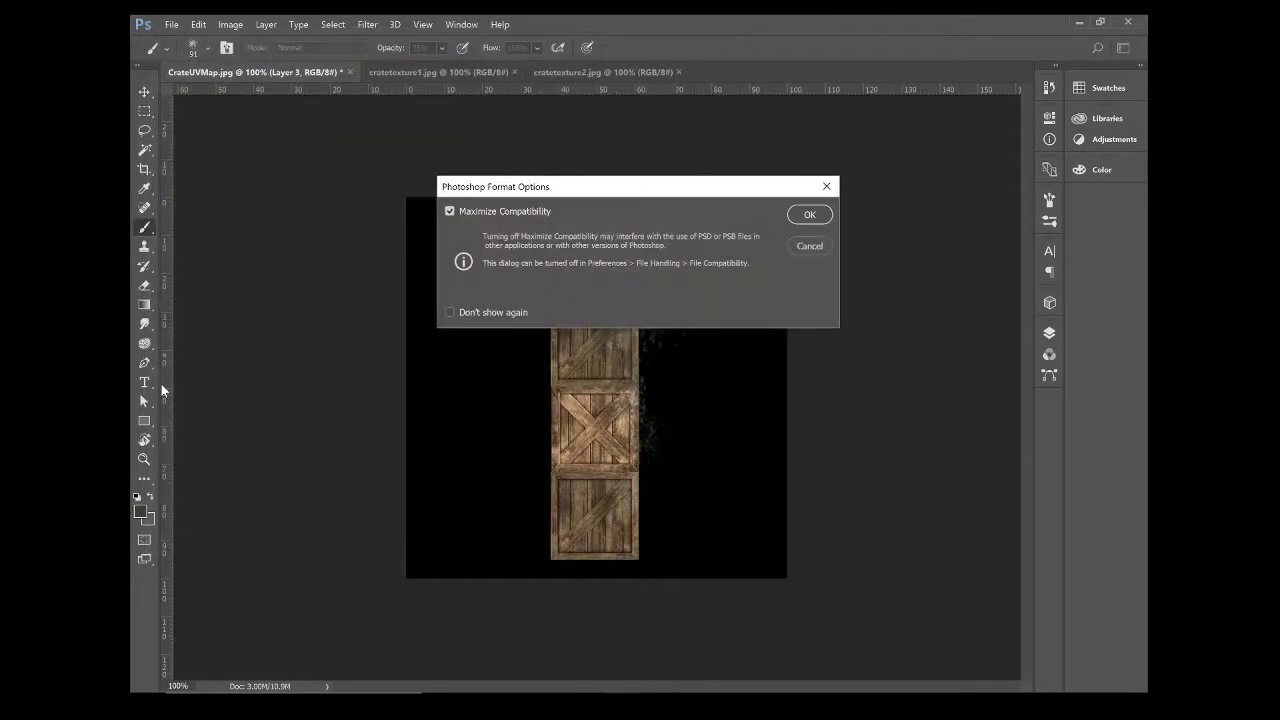
key(Return)
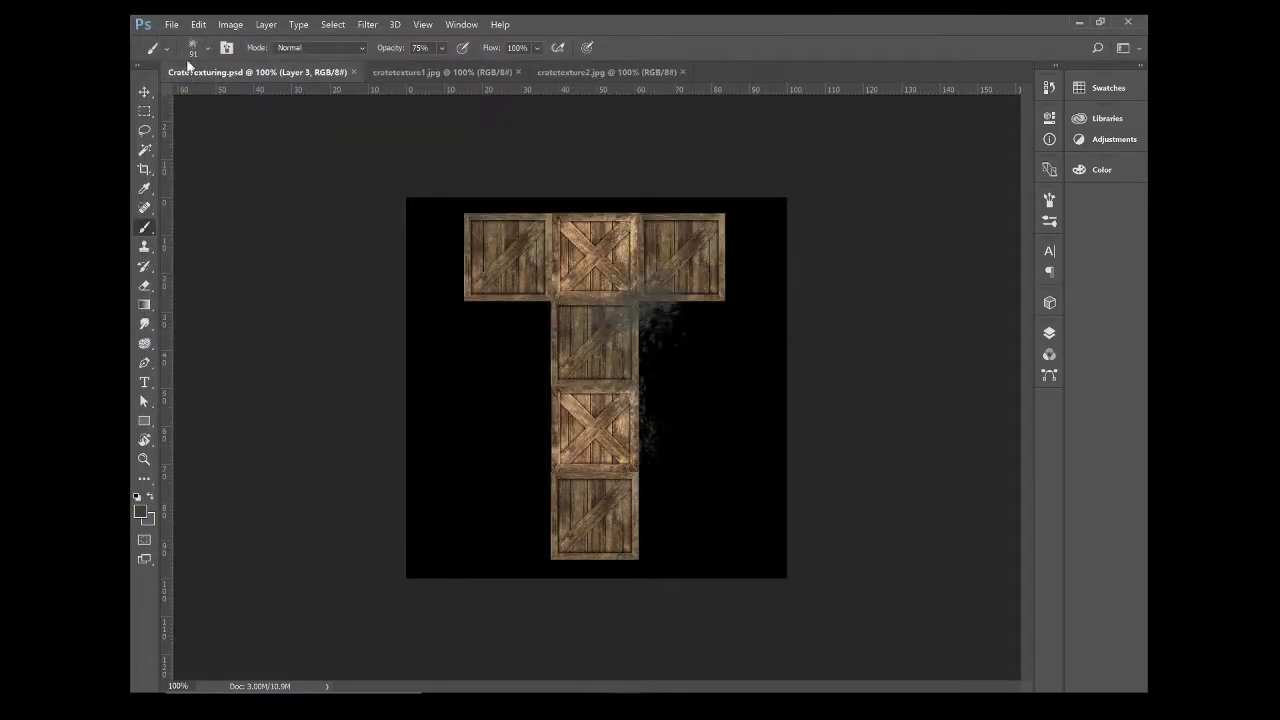
Step: Save a JPEG copy of the texture in sourceimages as createtexture1 at Maximum quality 12 with the Baseline ("Standard") format option
click(171, 25)
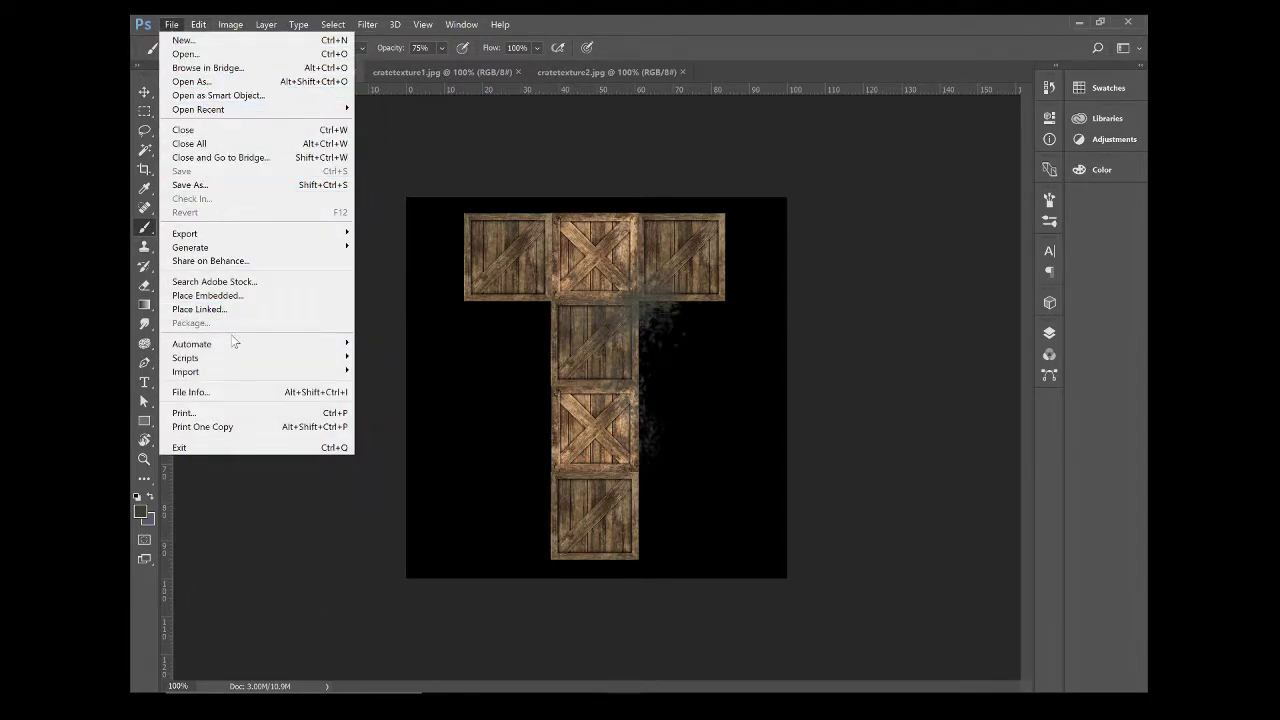
click(221, 186)
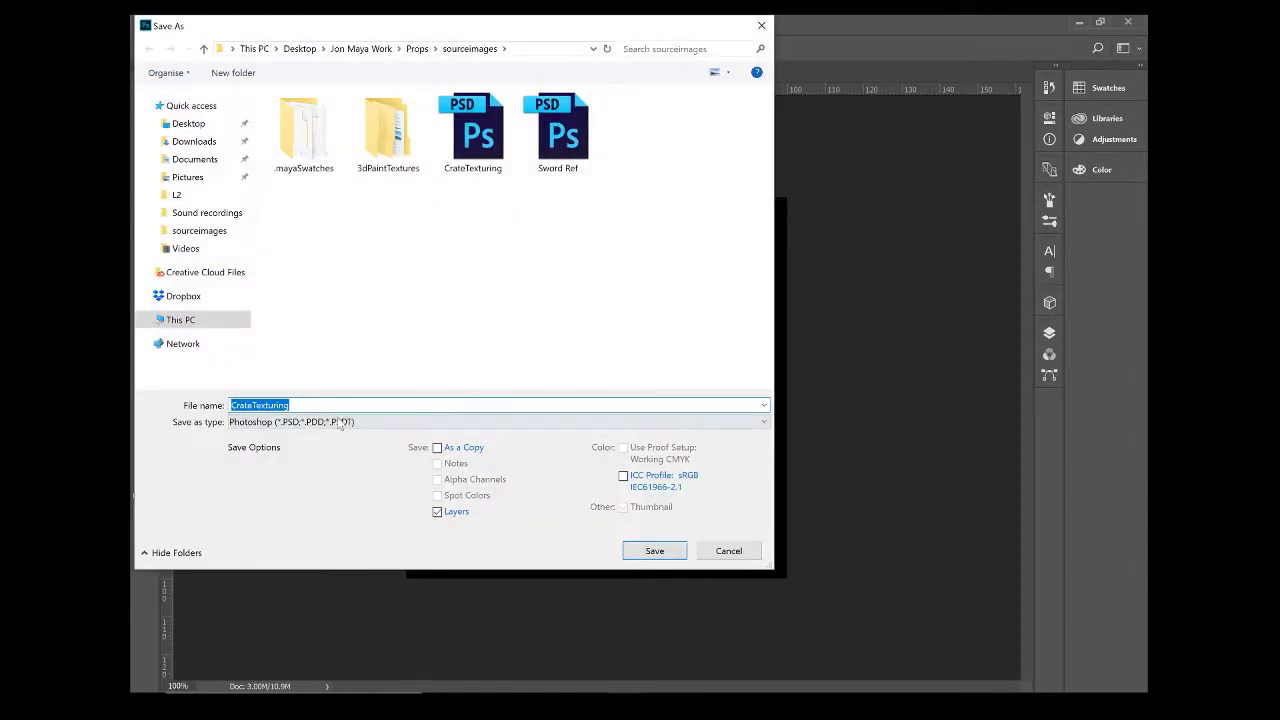
click(340, 422)
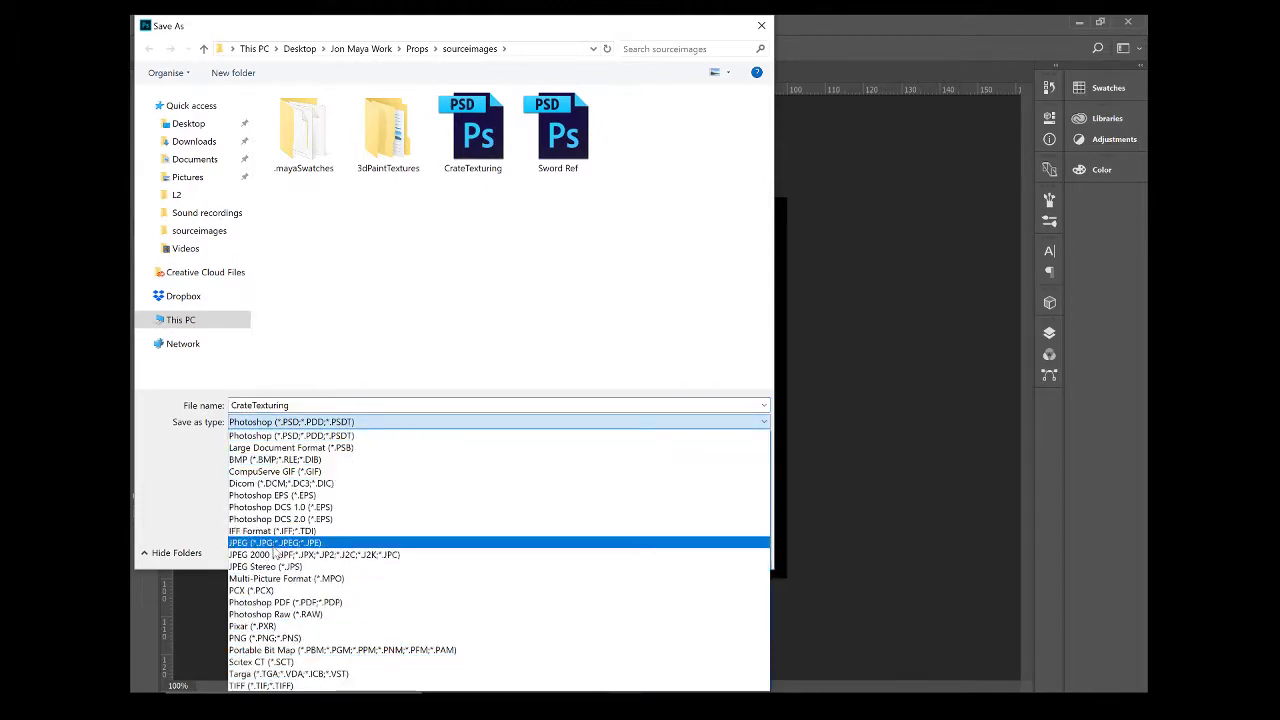
click(289, 543)
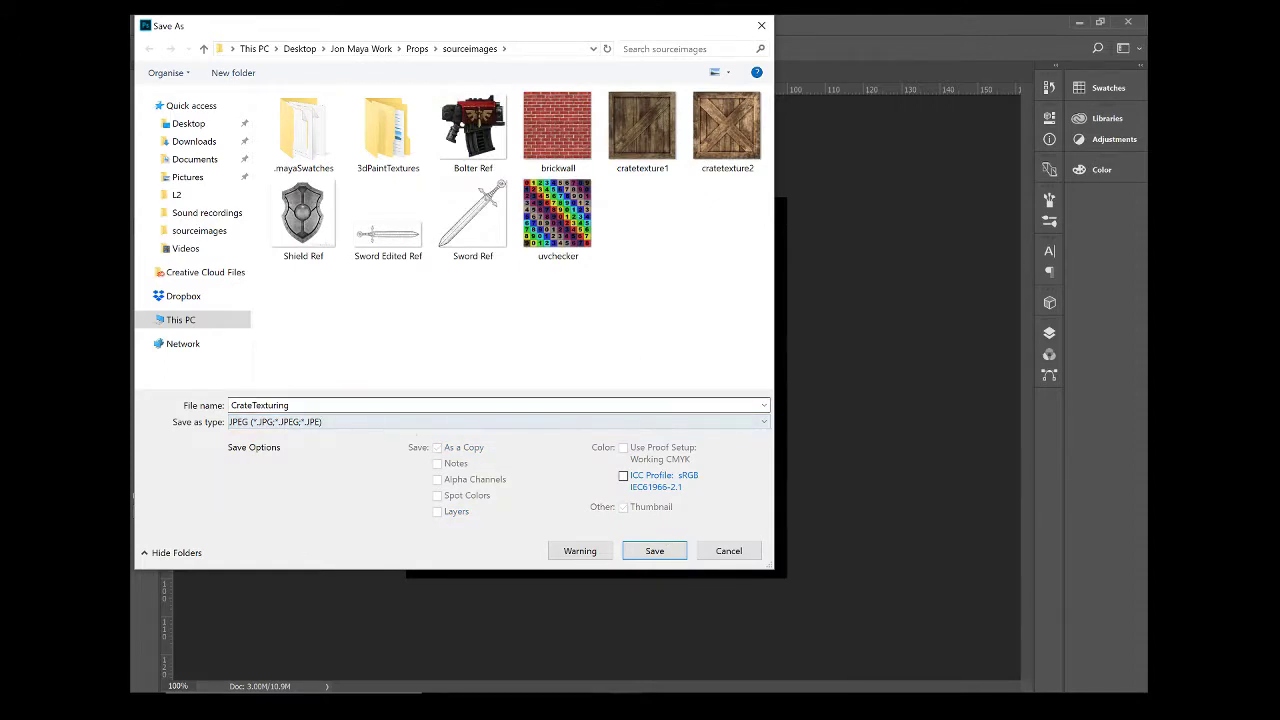
key(shift+Tab)
text(crea)
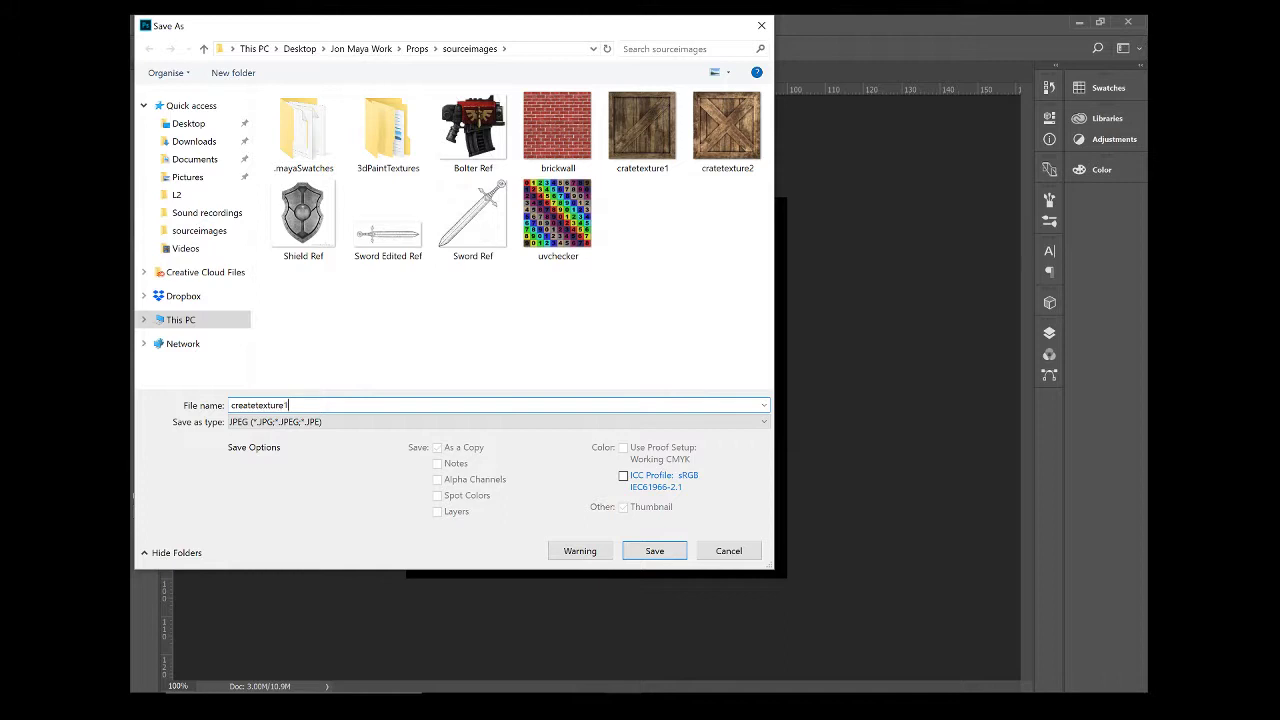
key(Return)
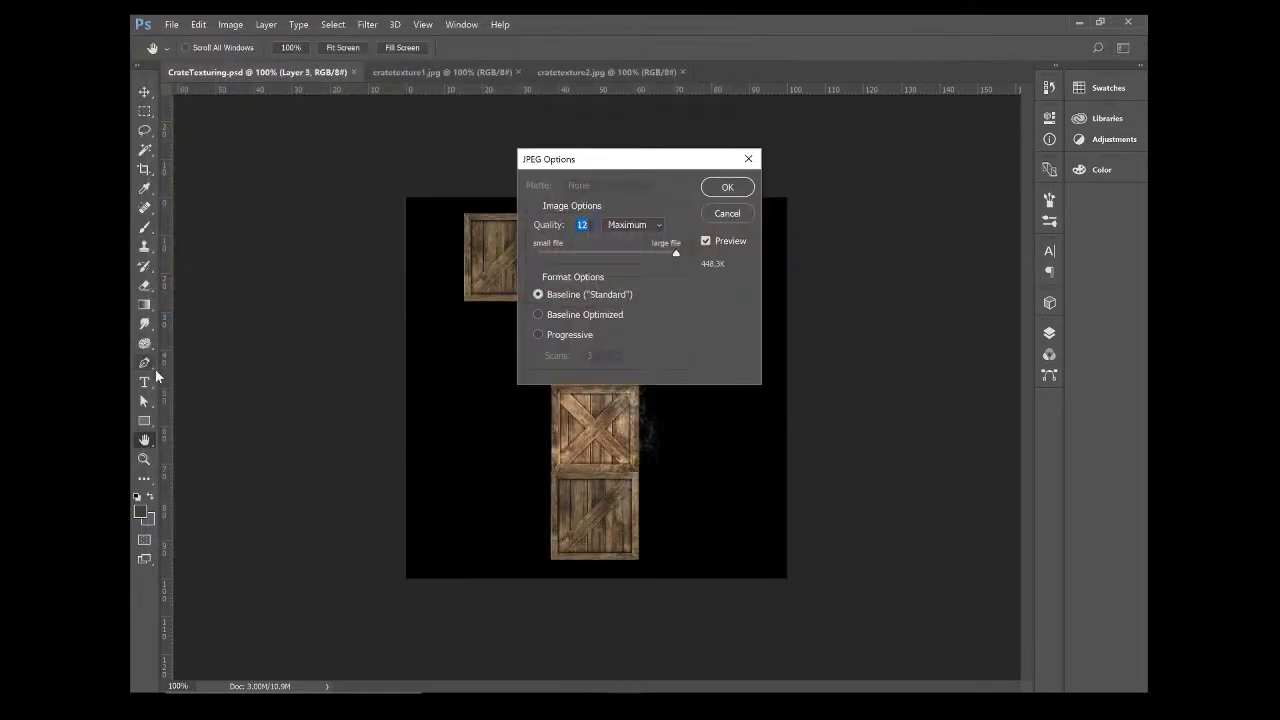
click(739, 190)
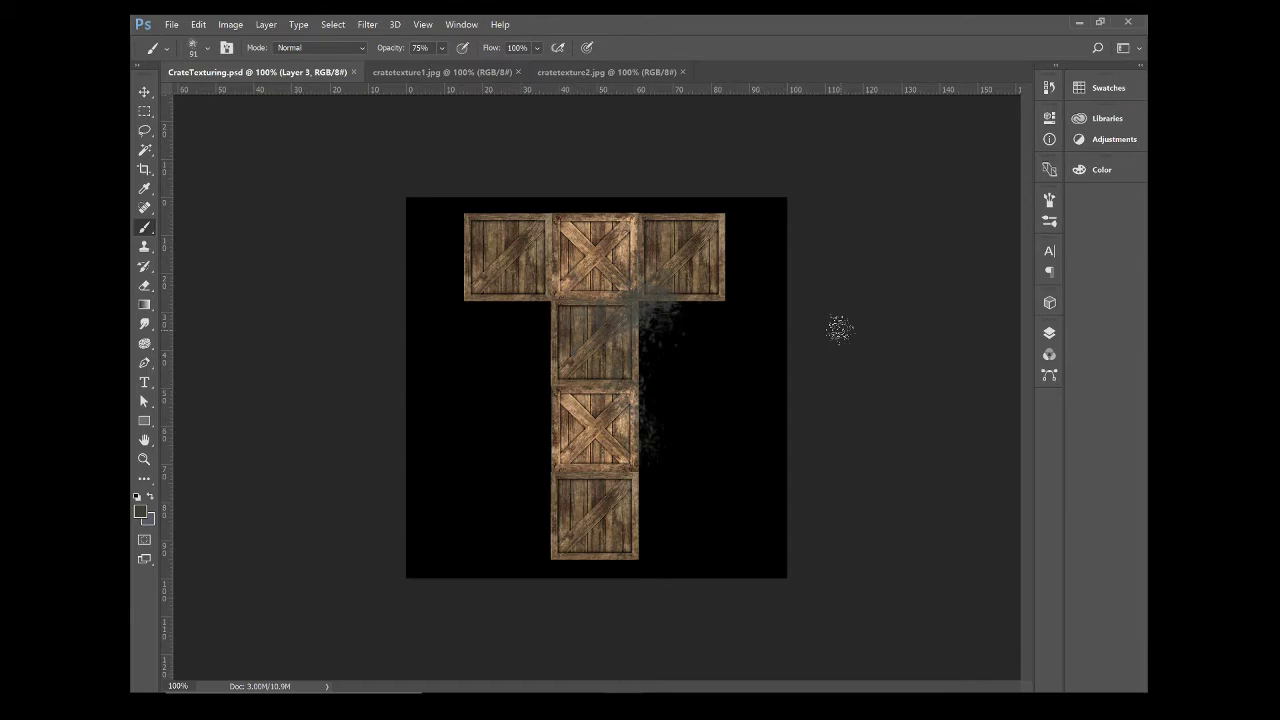
Step: Switch from Photoshop to the open Autodesk Maya window
key(alt+Tab)
key(alt+Tab)
key(alt+Tab)
key(alt+Tab)
key(alt+Tab)
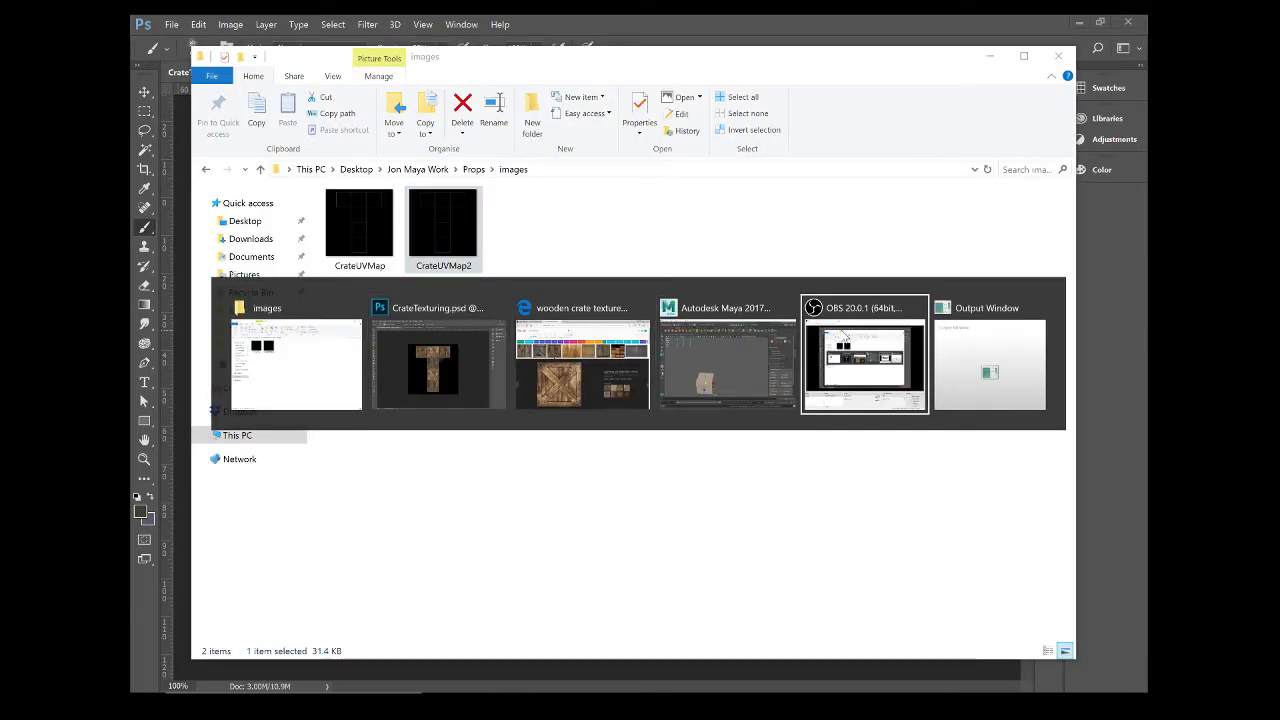